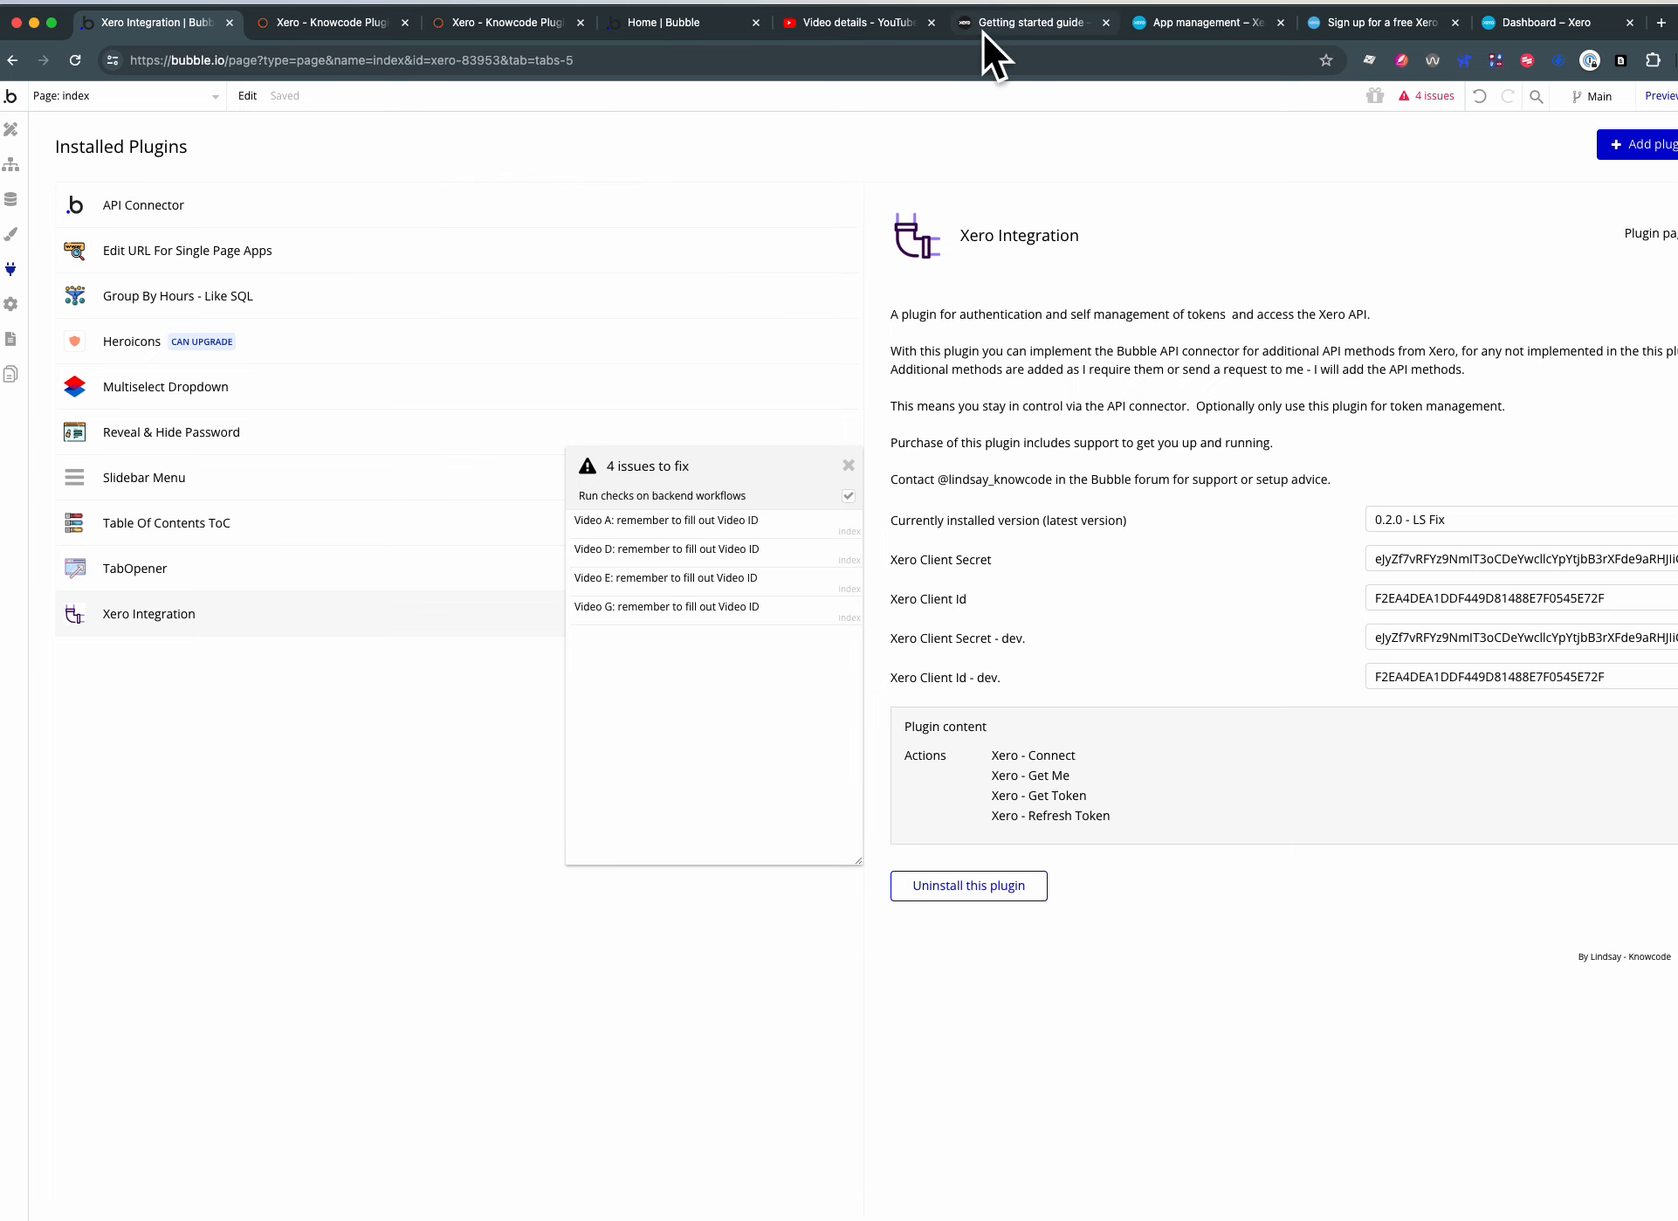
- Switch to Xero Developer's Getting started guide and review the setup items for the free Xero account and demo company
left_click(1020, 24)
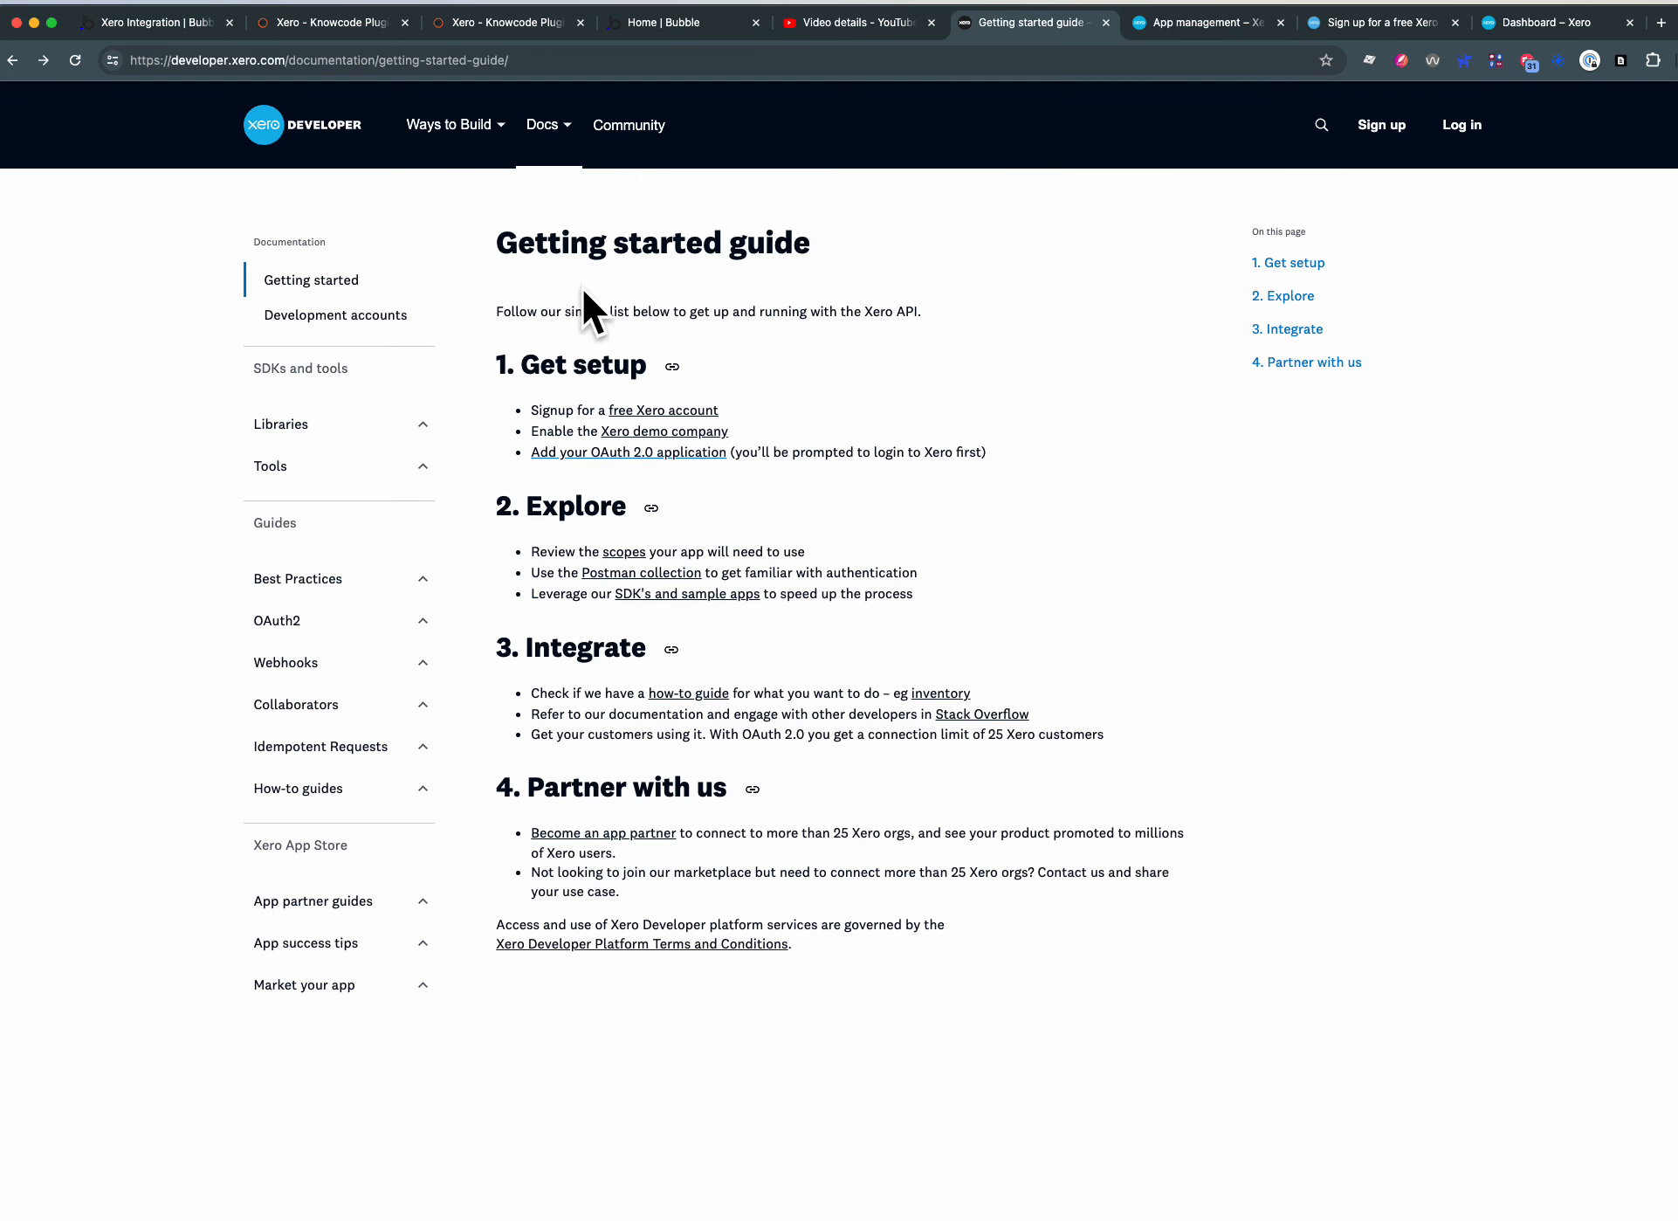
left_click(679, 414)
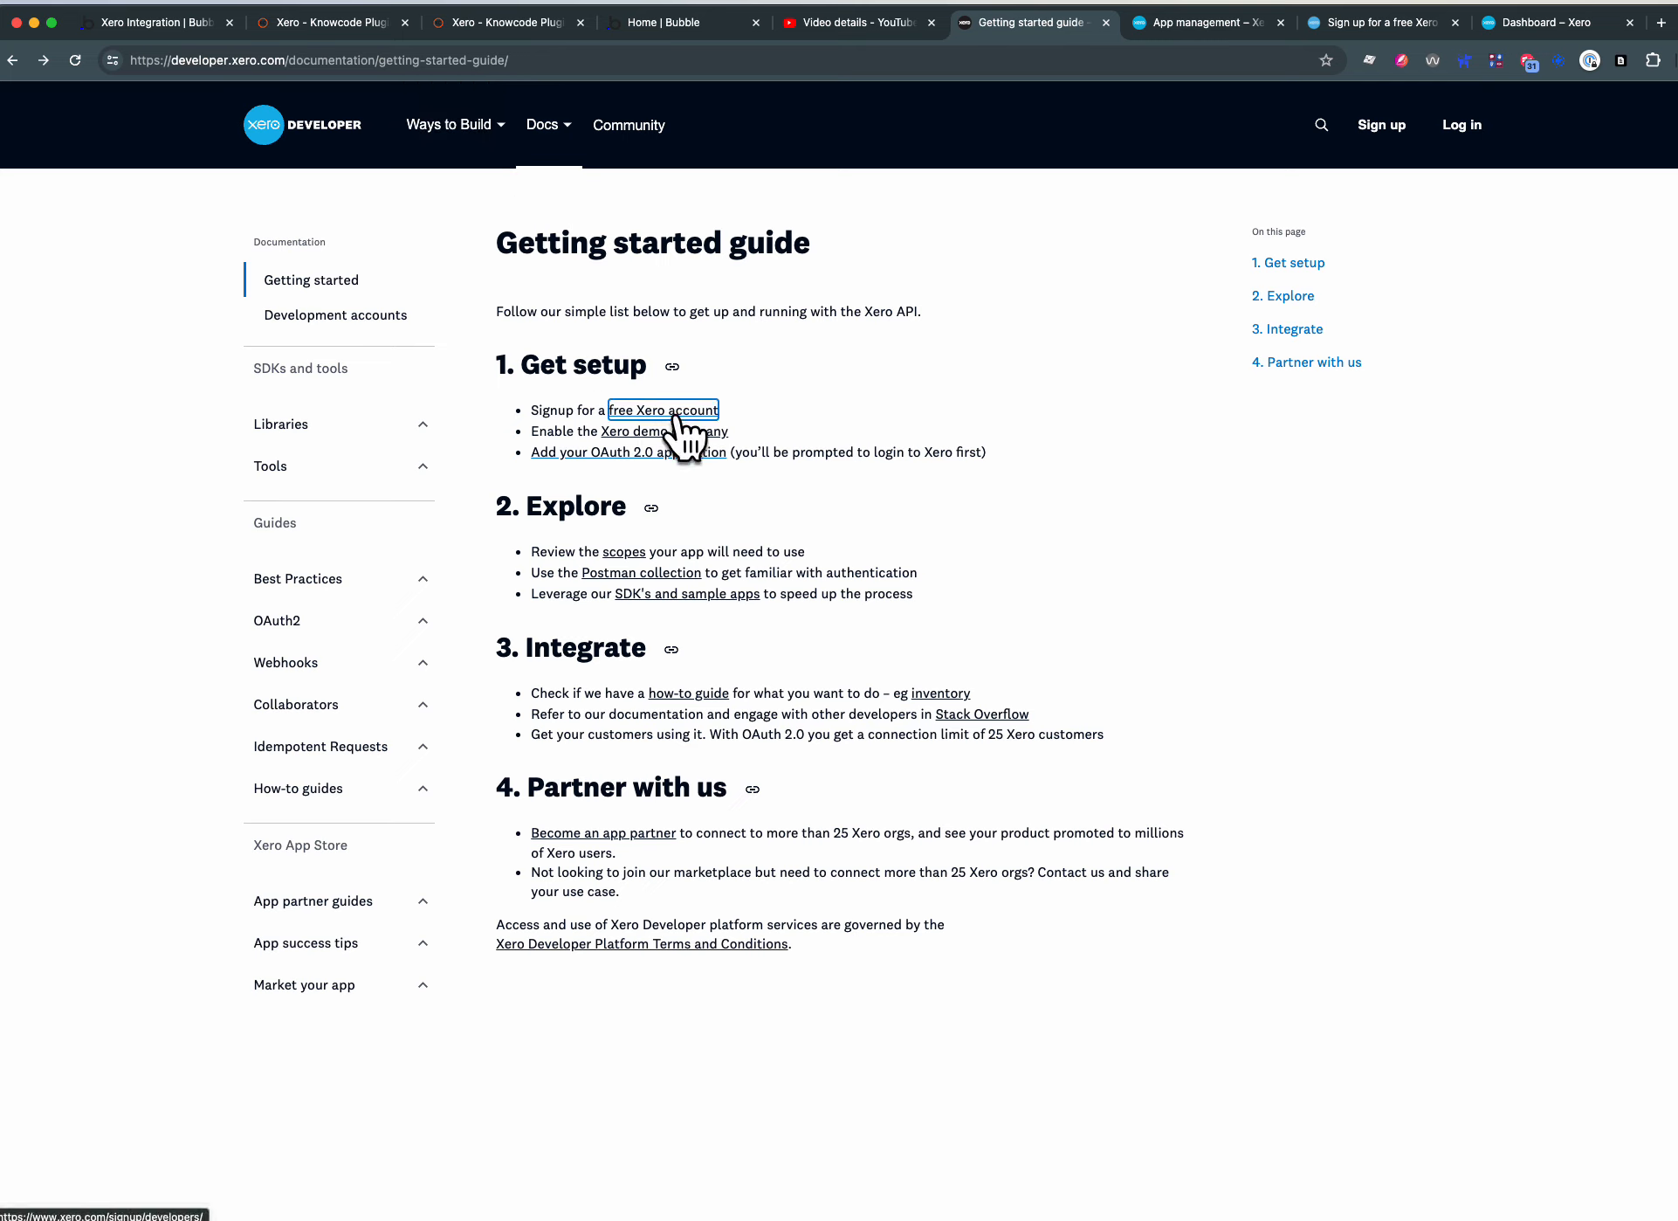
left_click(662, 433)
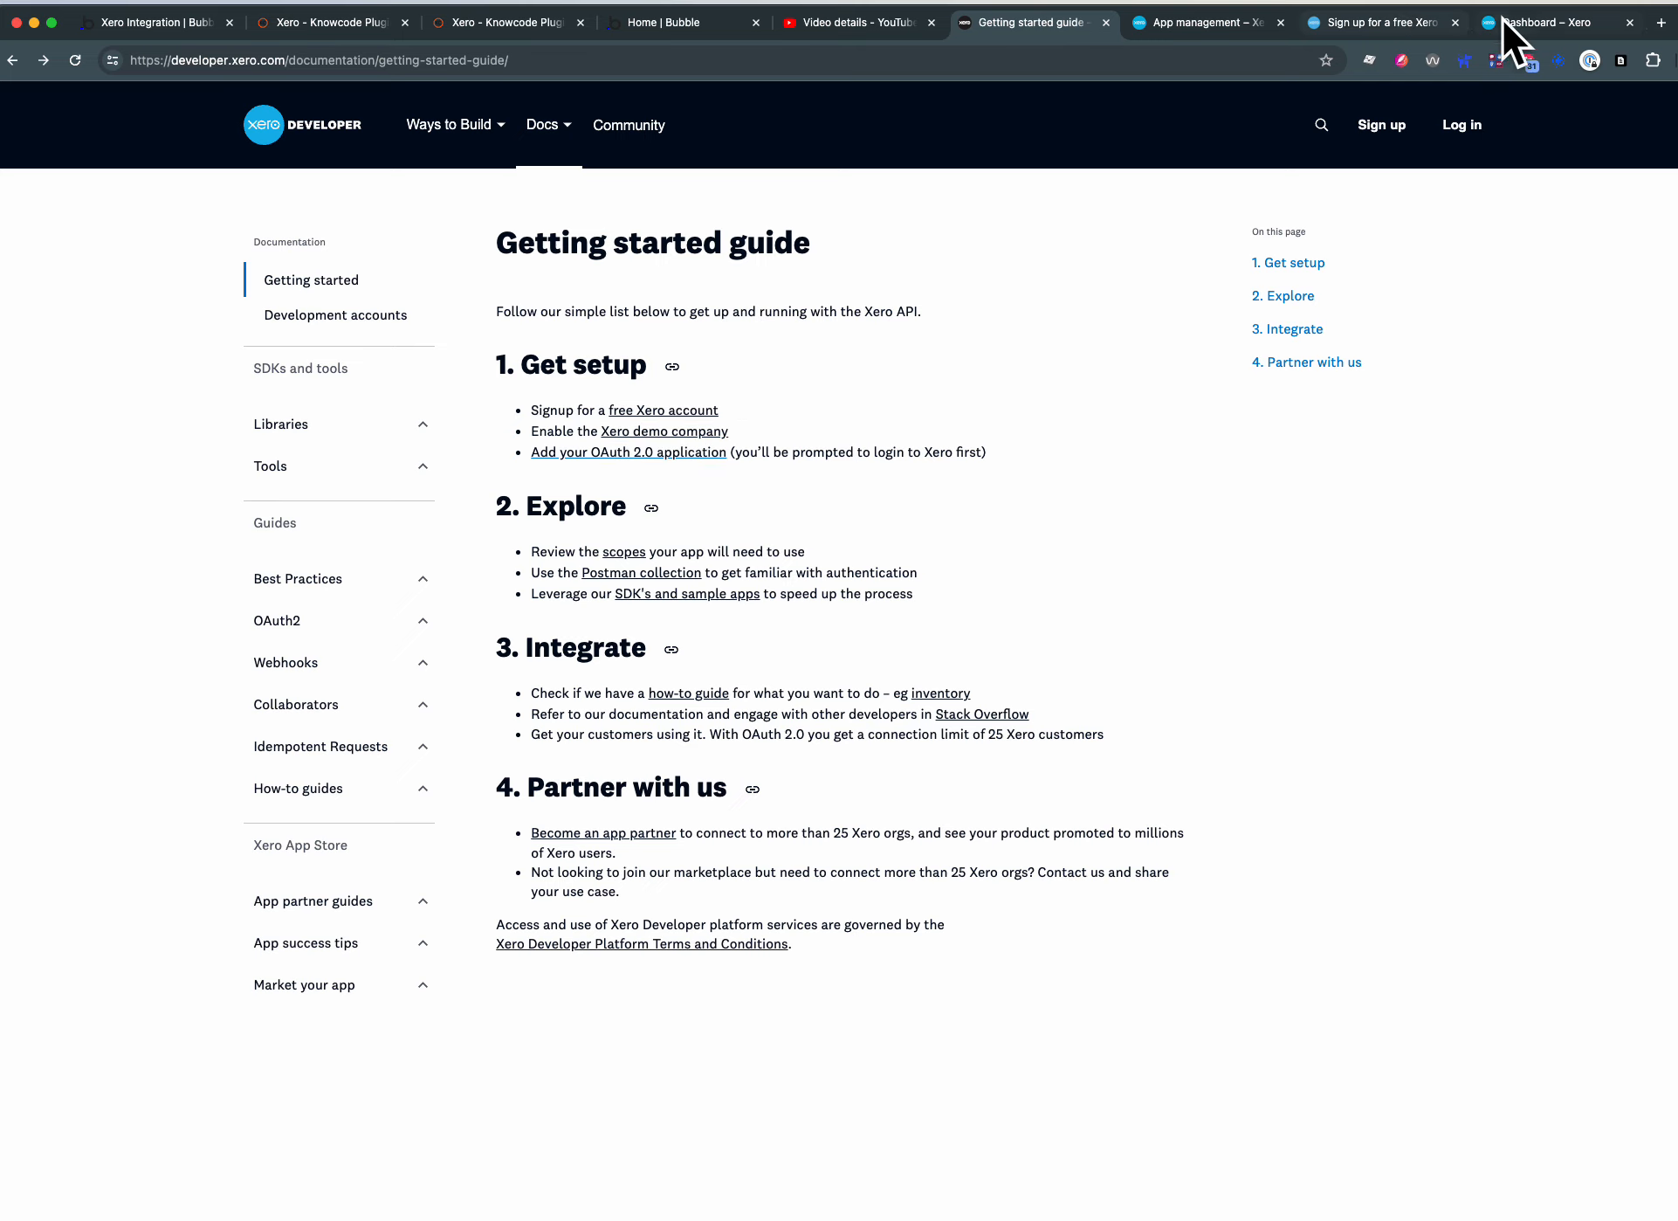
- On the Xero dashboard, go back to the Plugin Test organisation and switch to Demo Company (UK)
left_click(1530, 19)
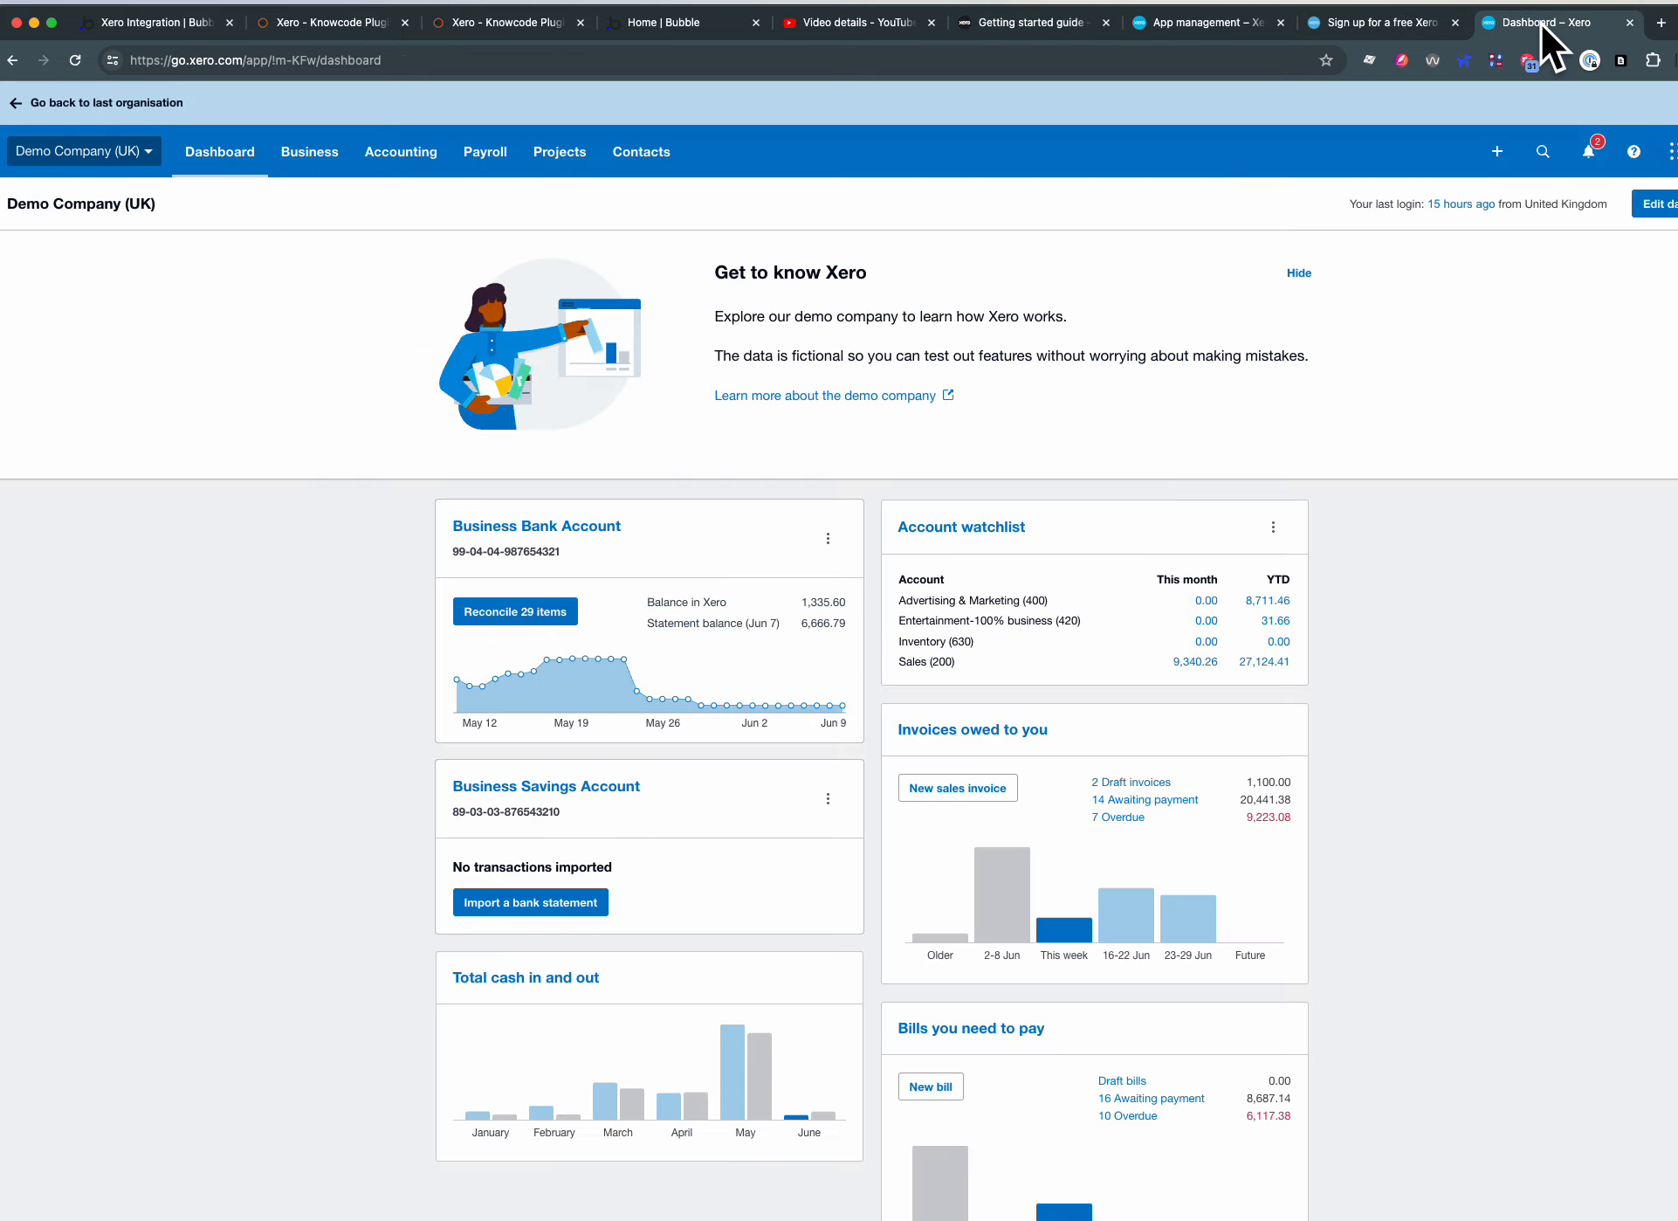
left_click(65, 122)
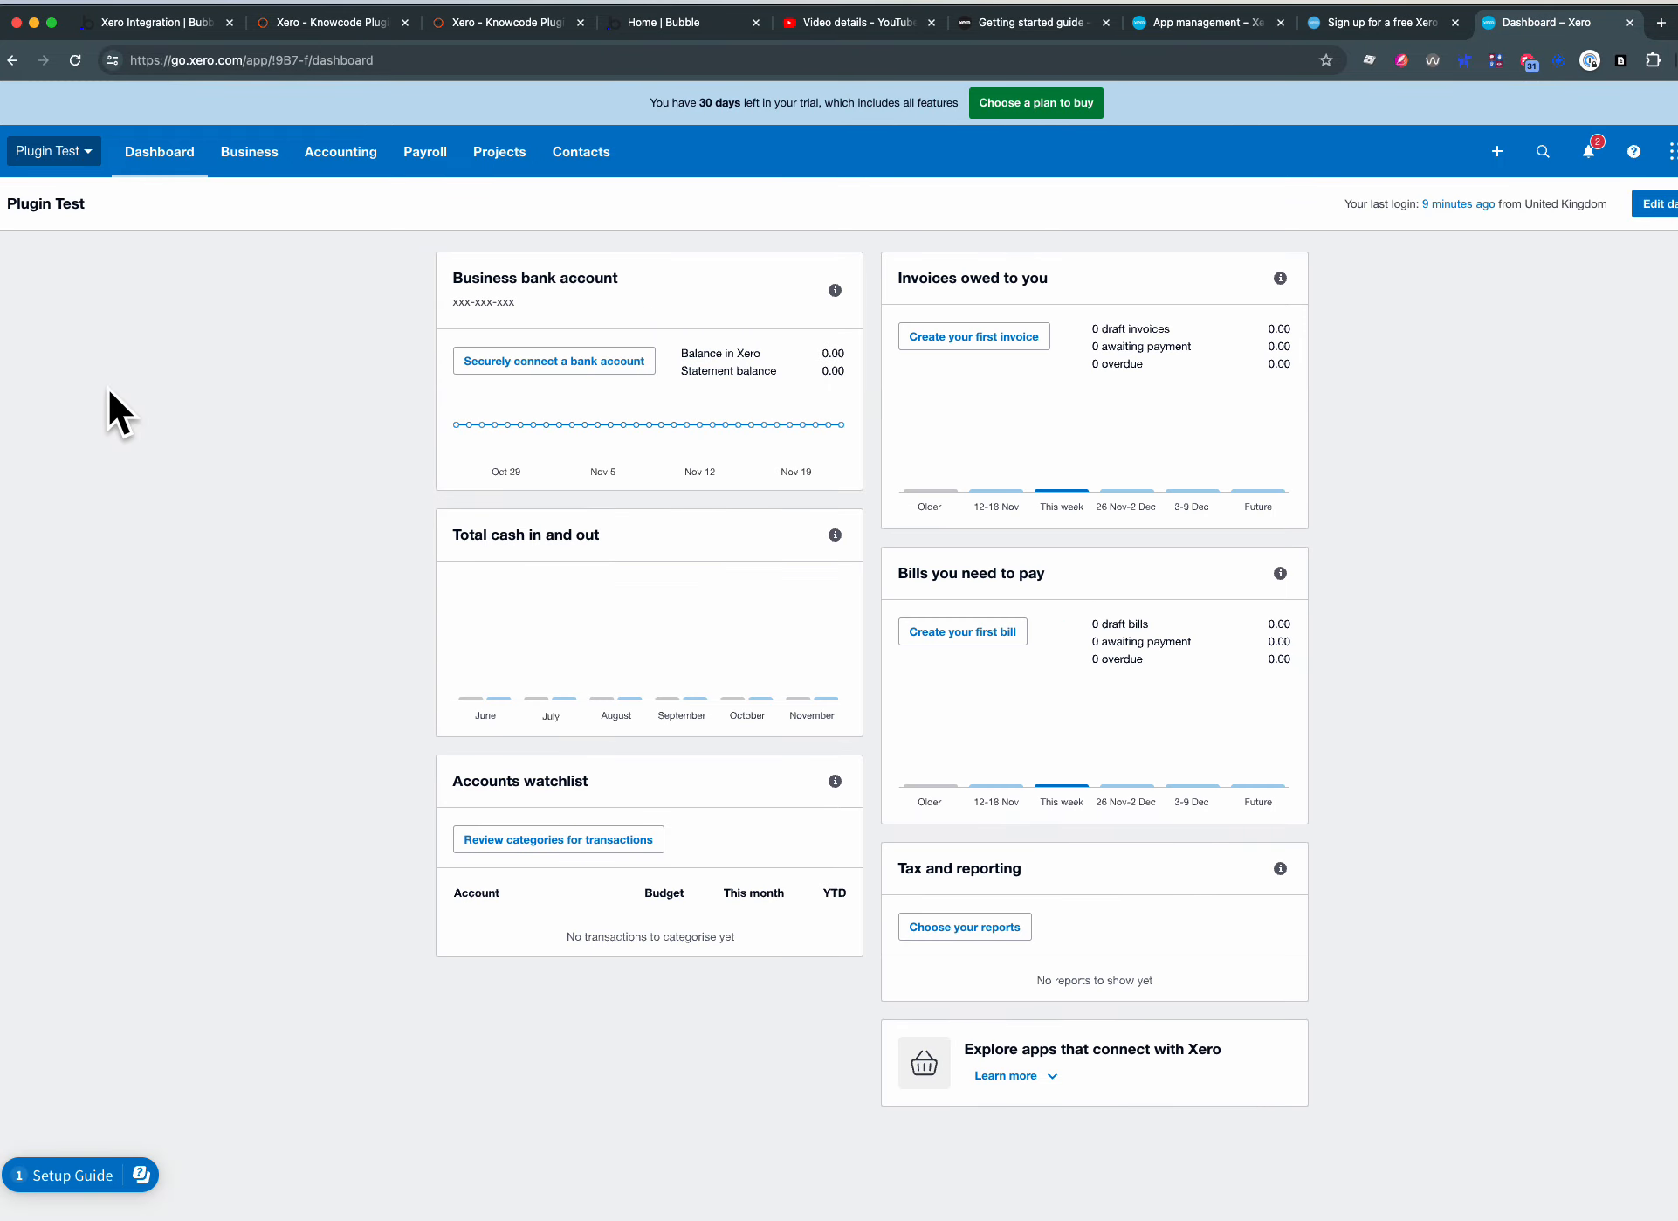
left_click(71, 159)
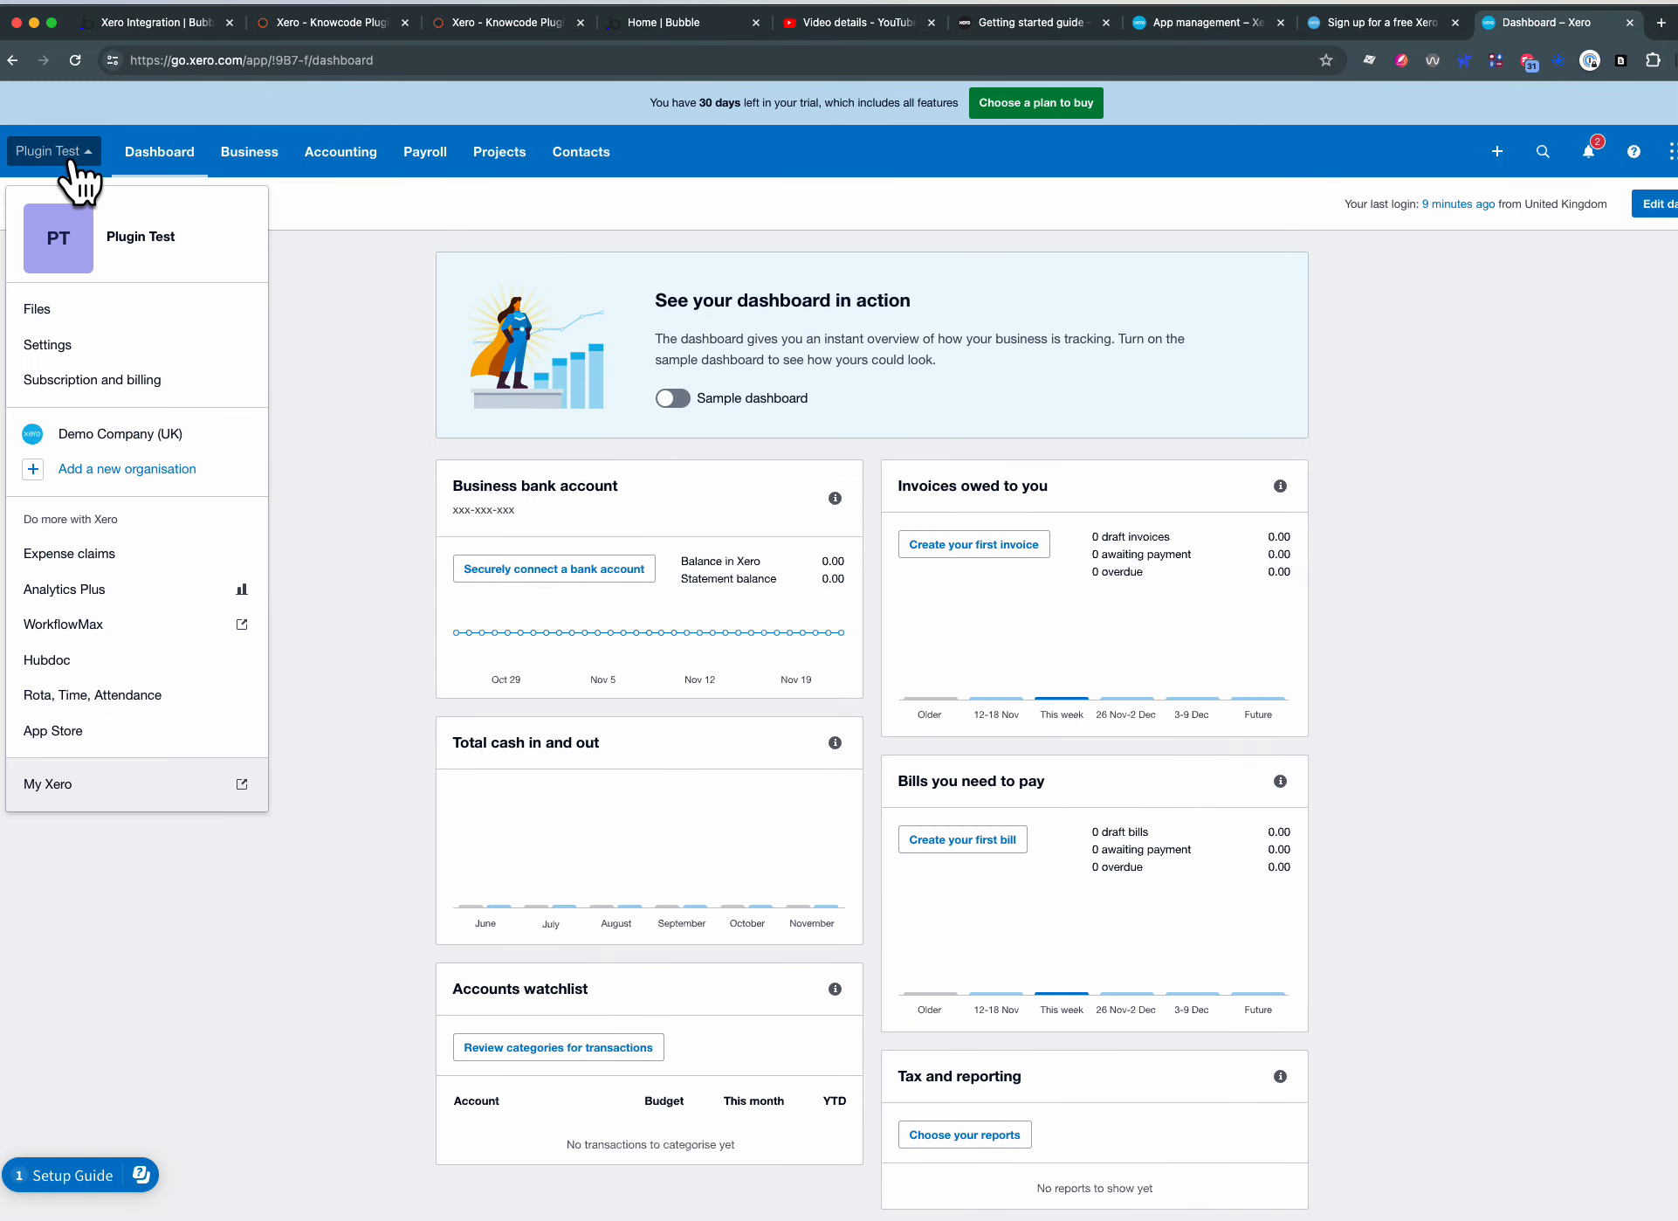
left_click(102, 434)
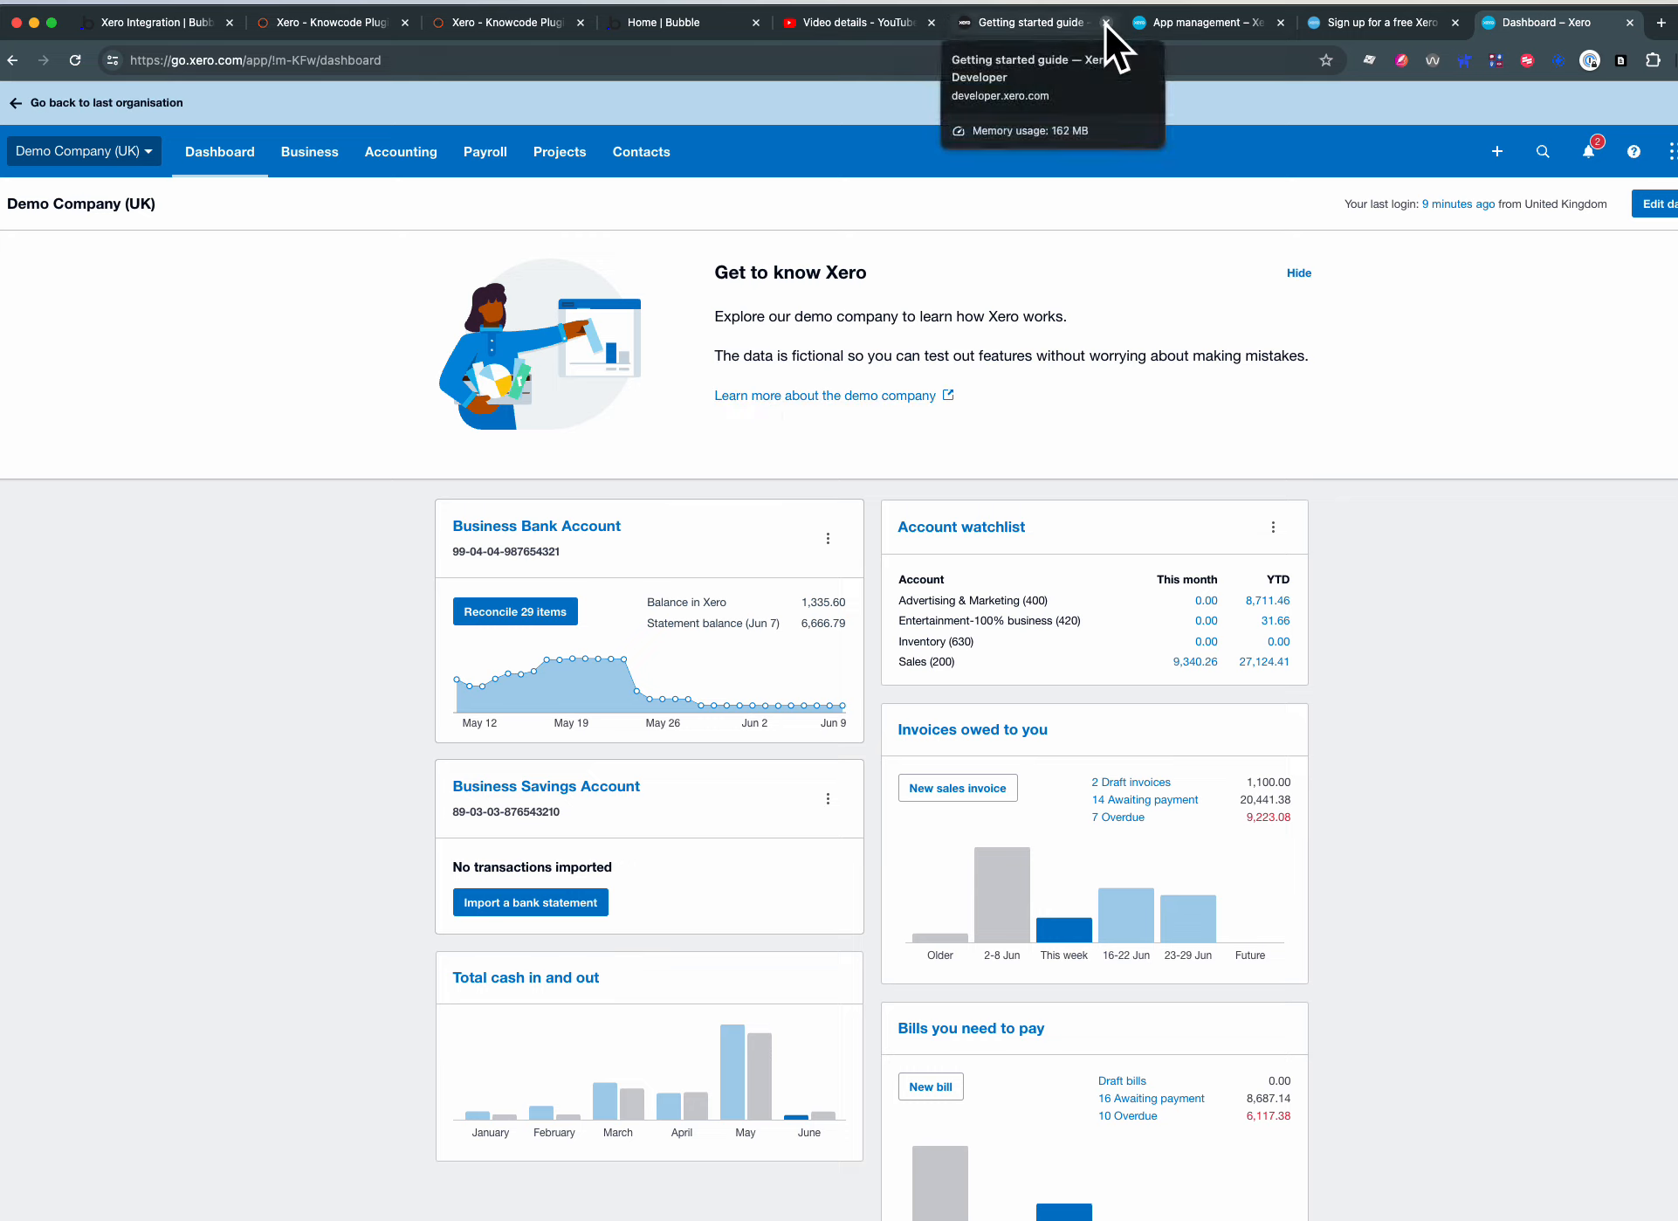
- Go to the developer.xero.com home page and log in to reach the list of developer apps
left_click(1208, 24)
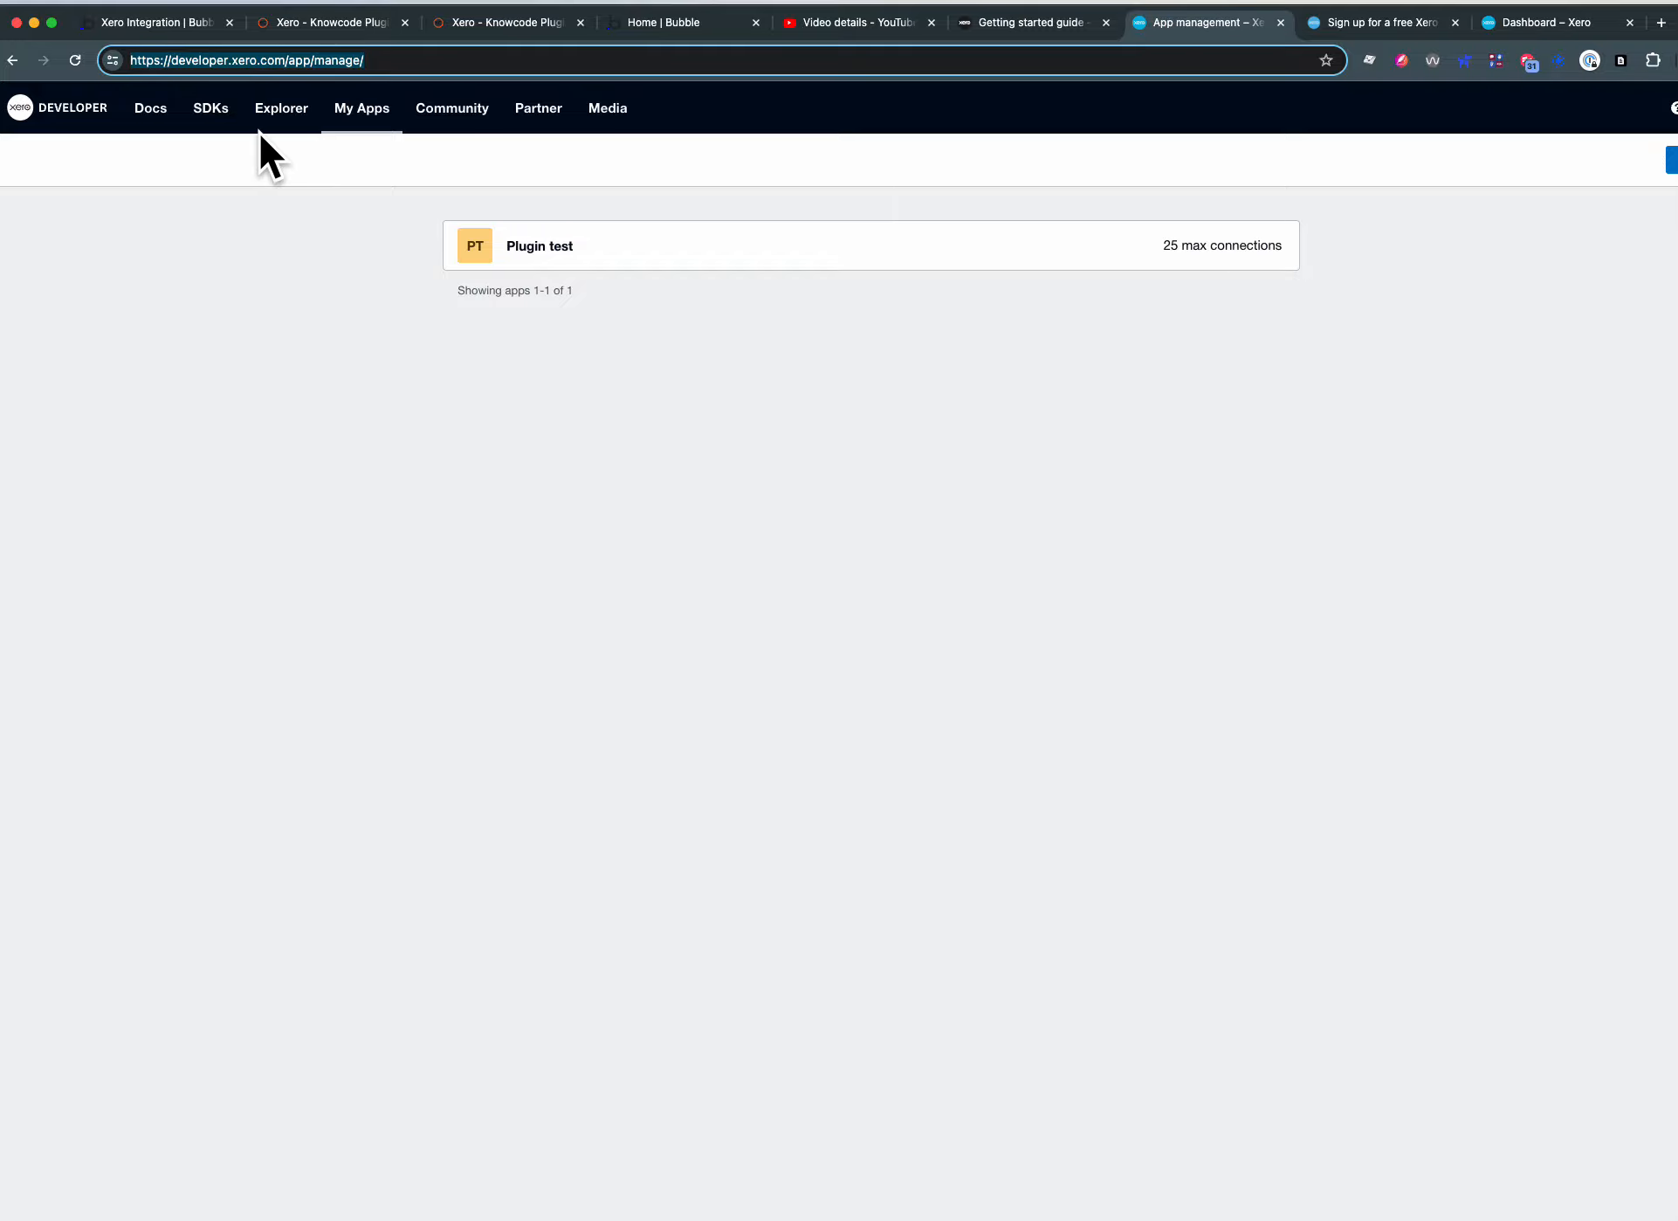
left_click(106, 124)
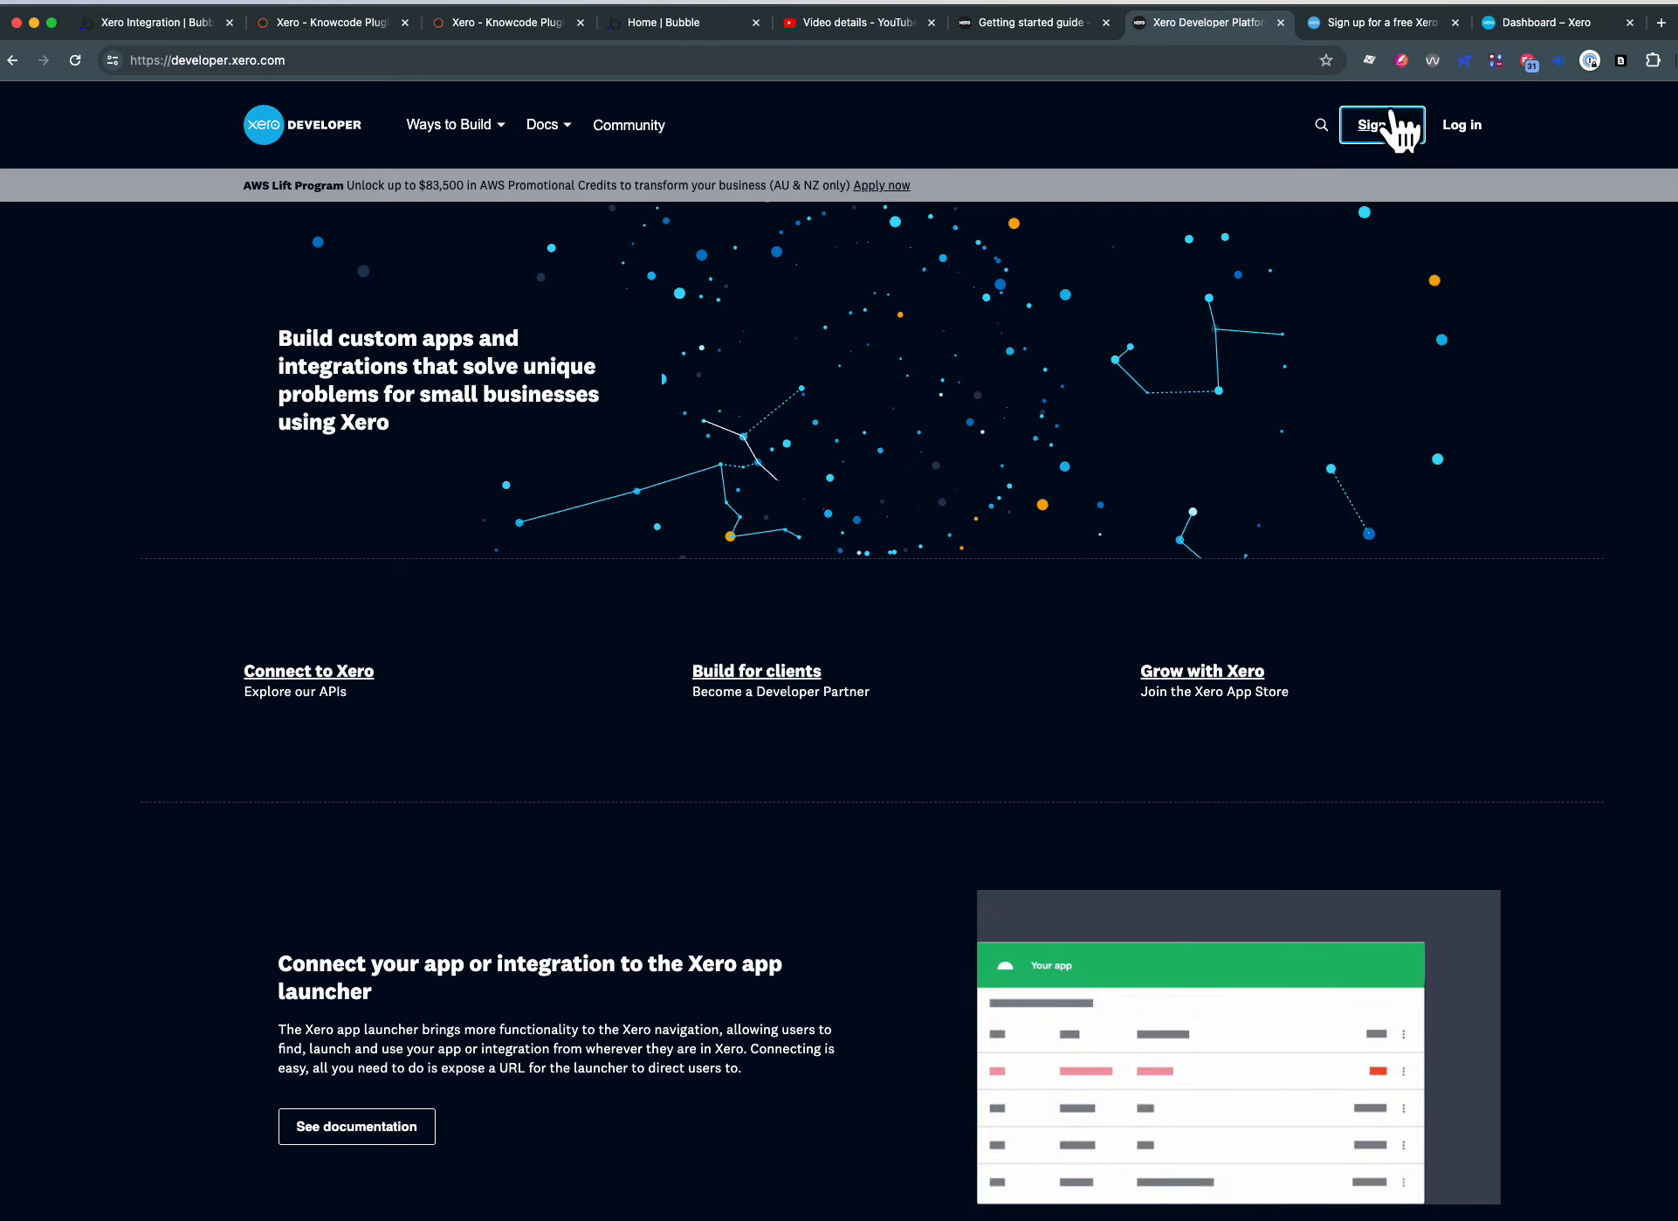
left_click(1459, 128)
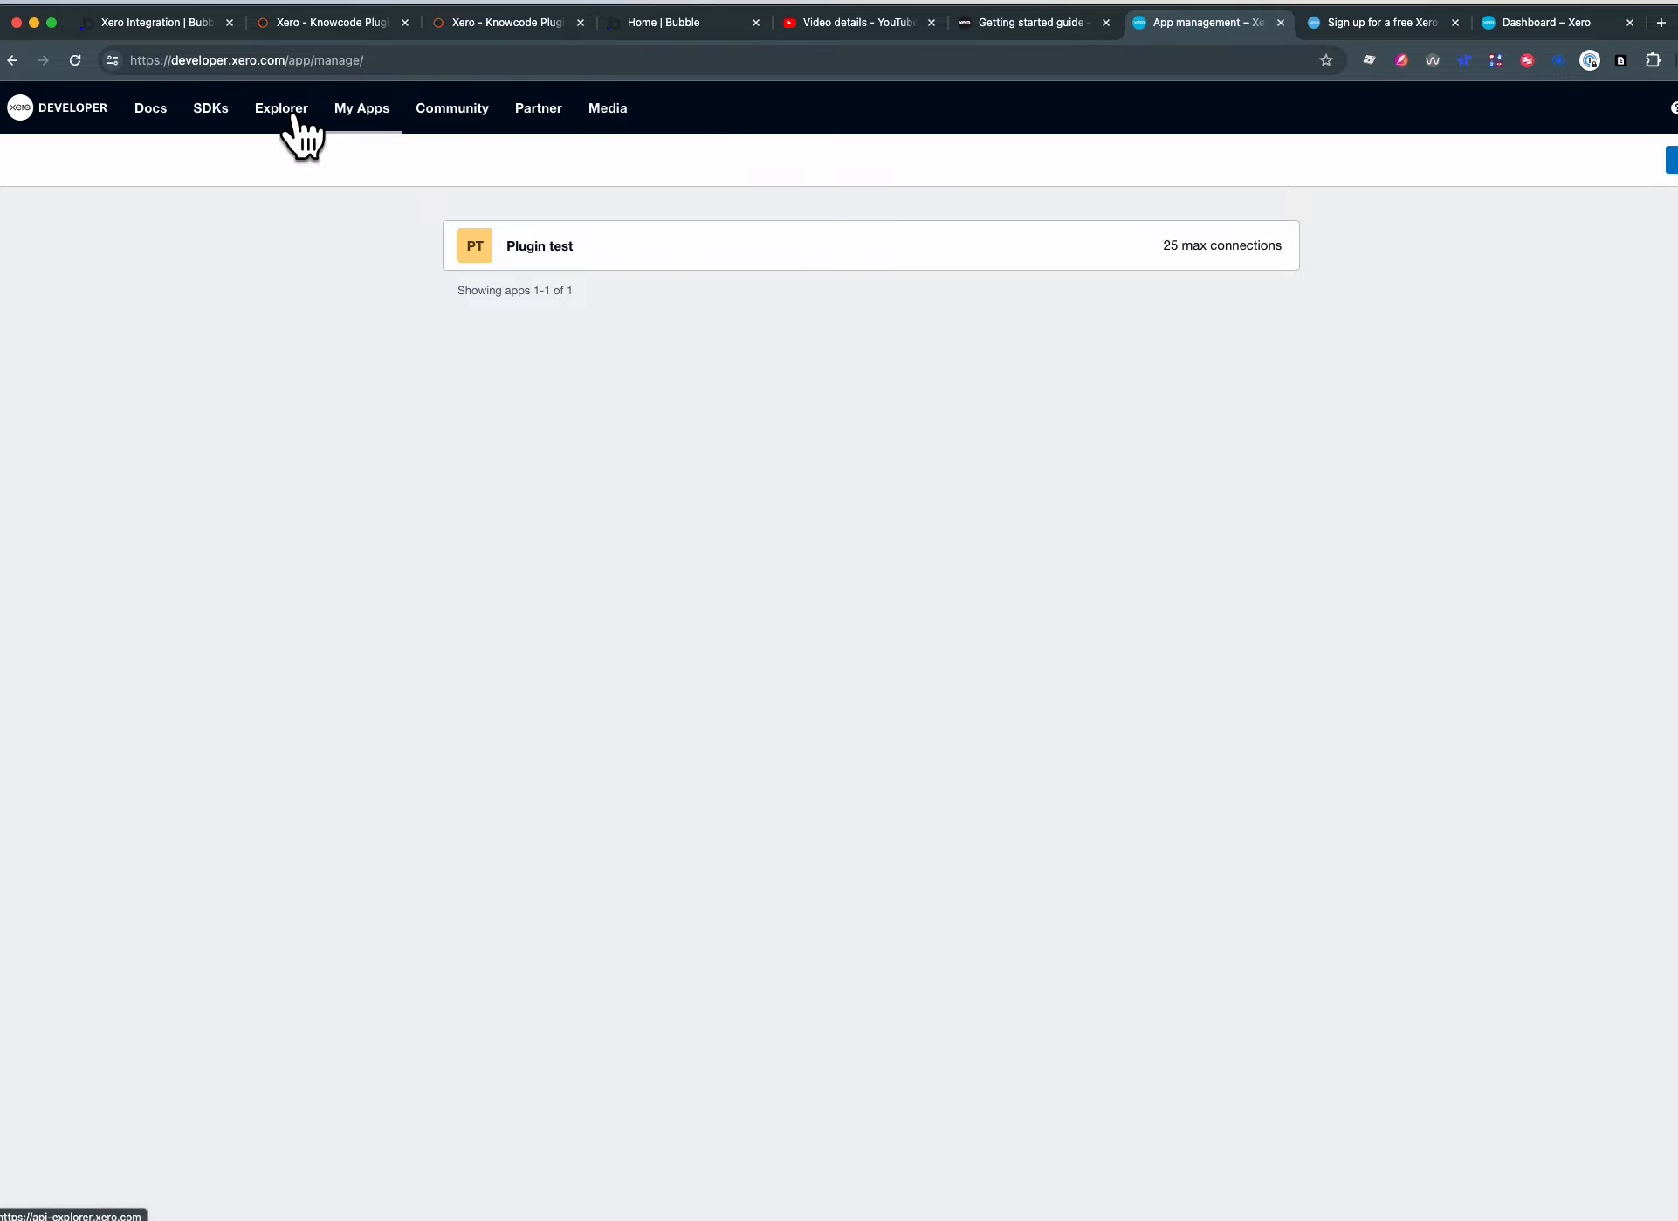
left_click_drag(288, 61, 472, 62)
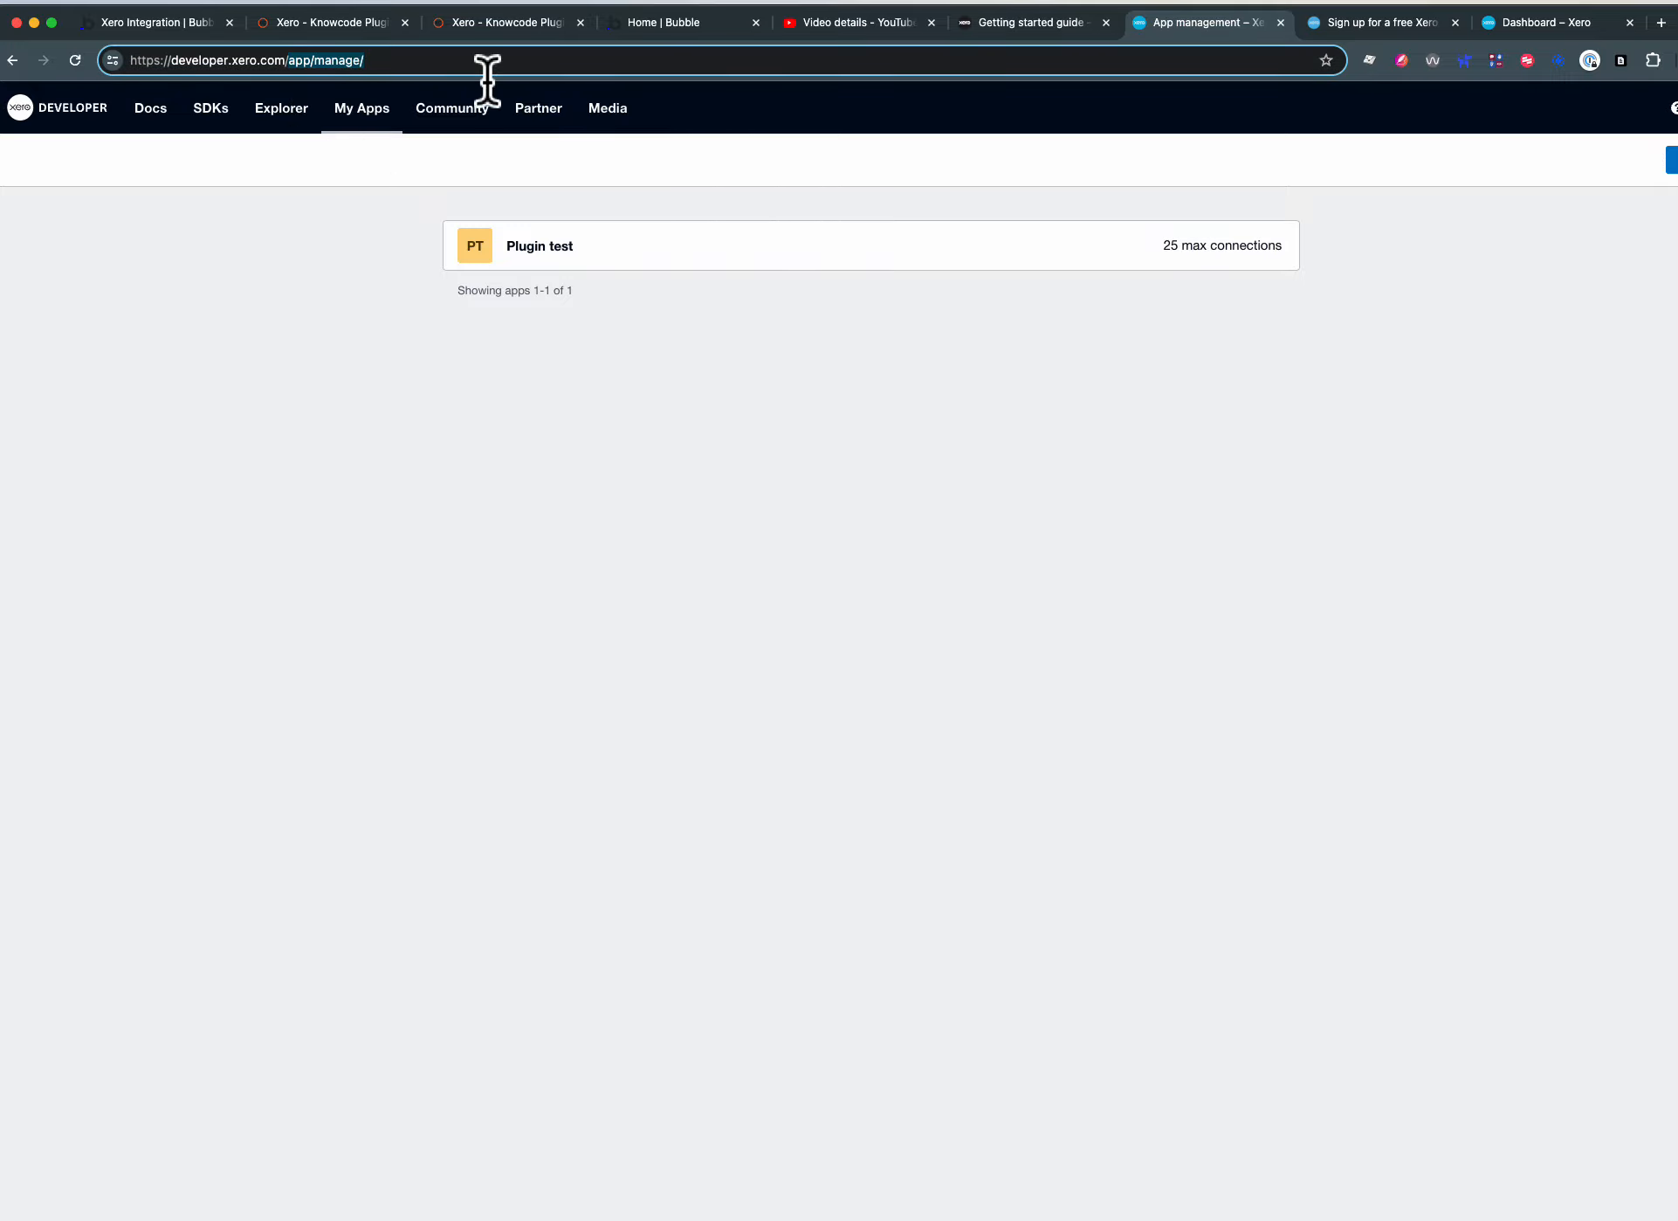
key("BackSpace")
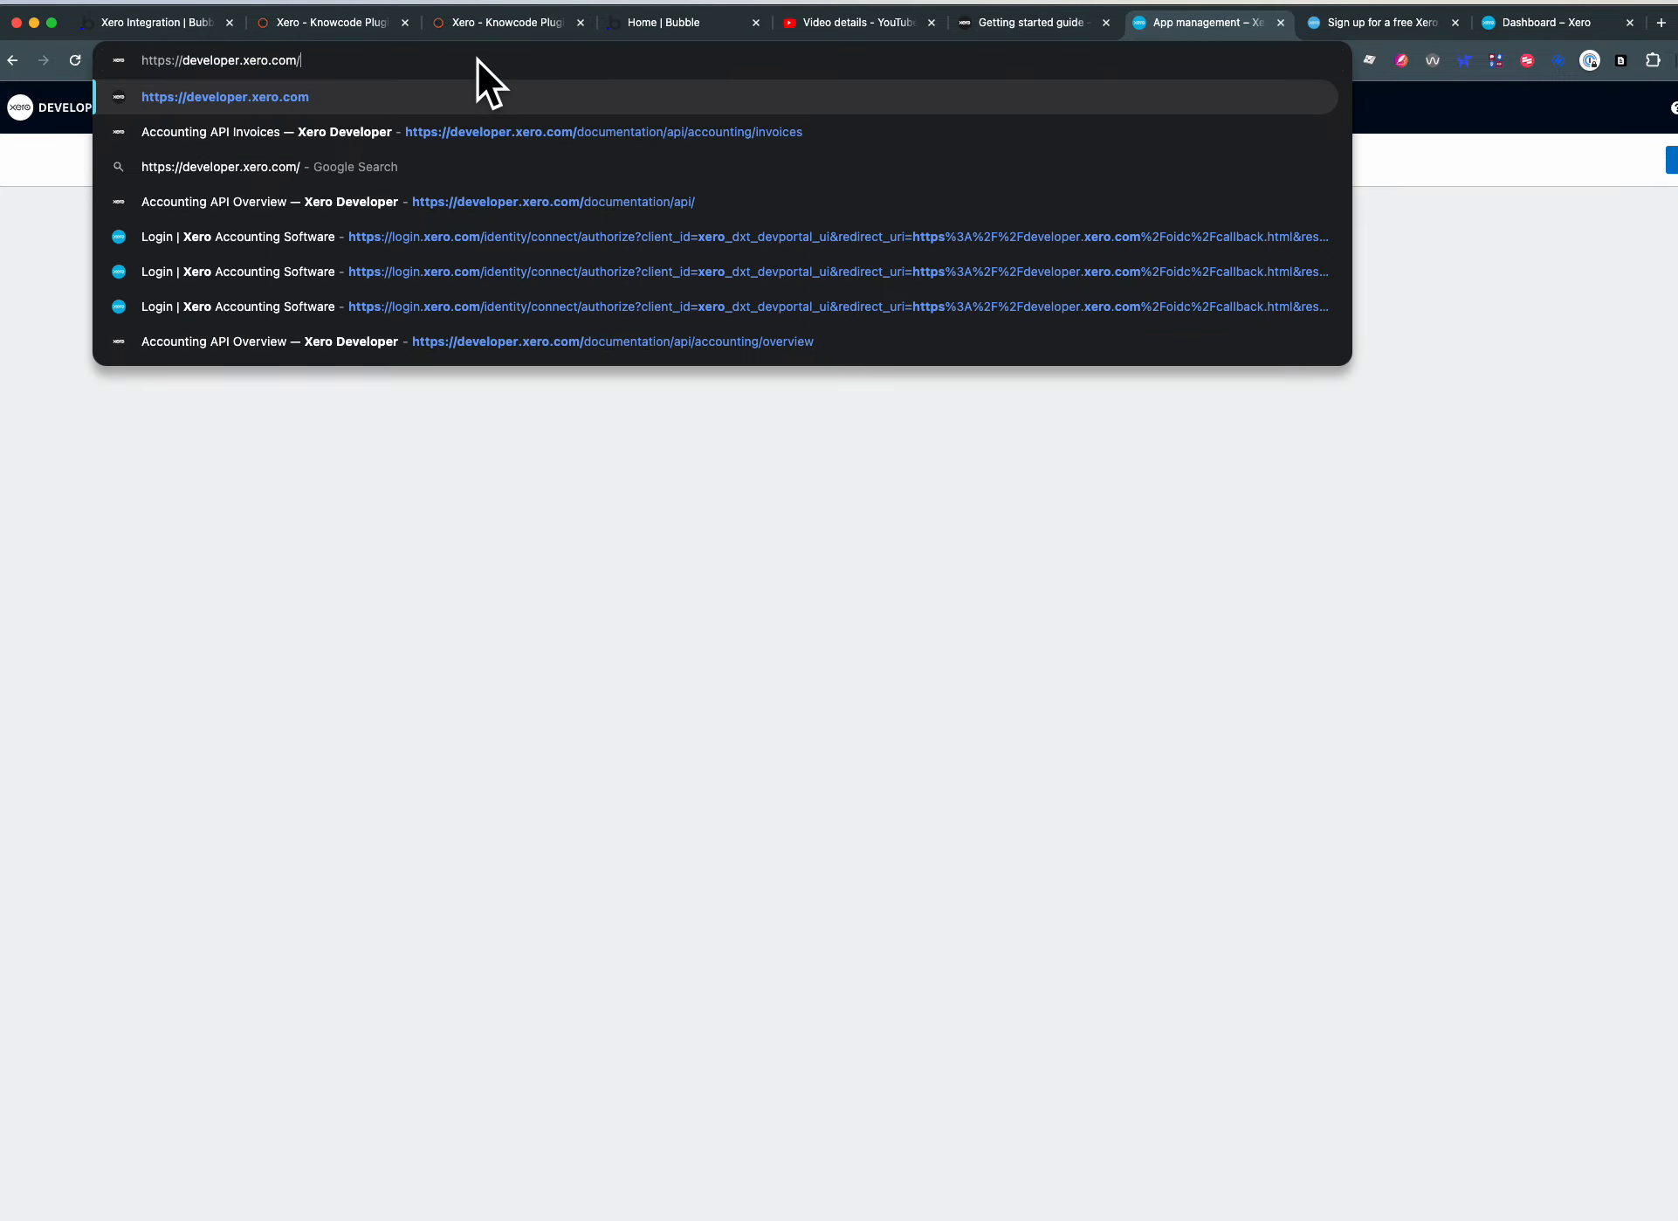
key("Return")
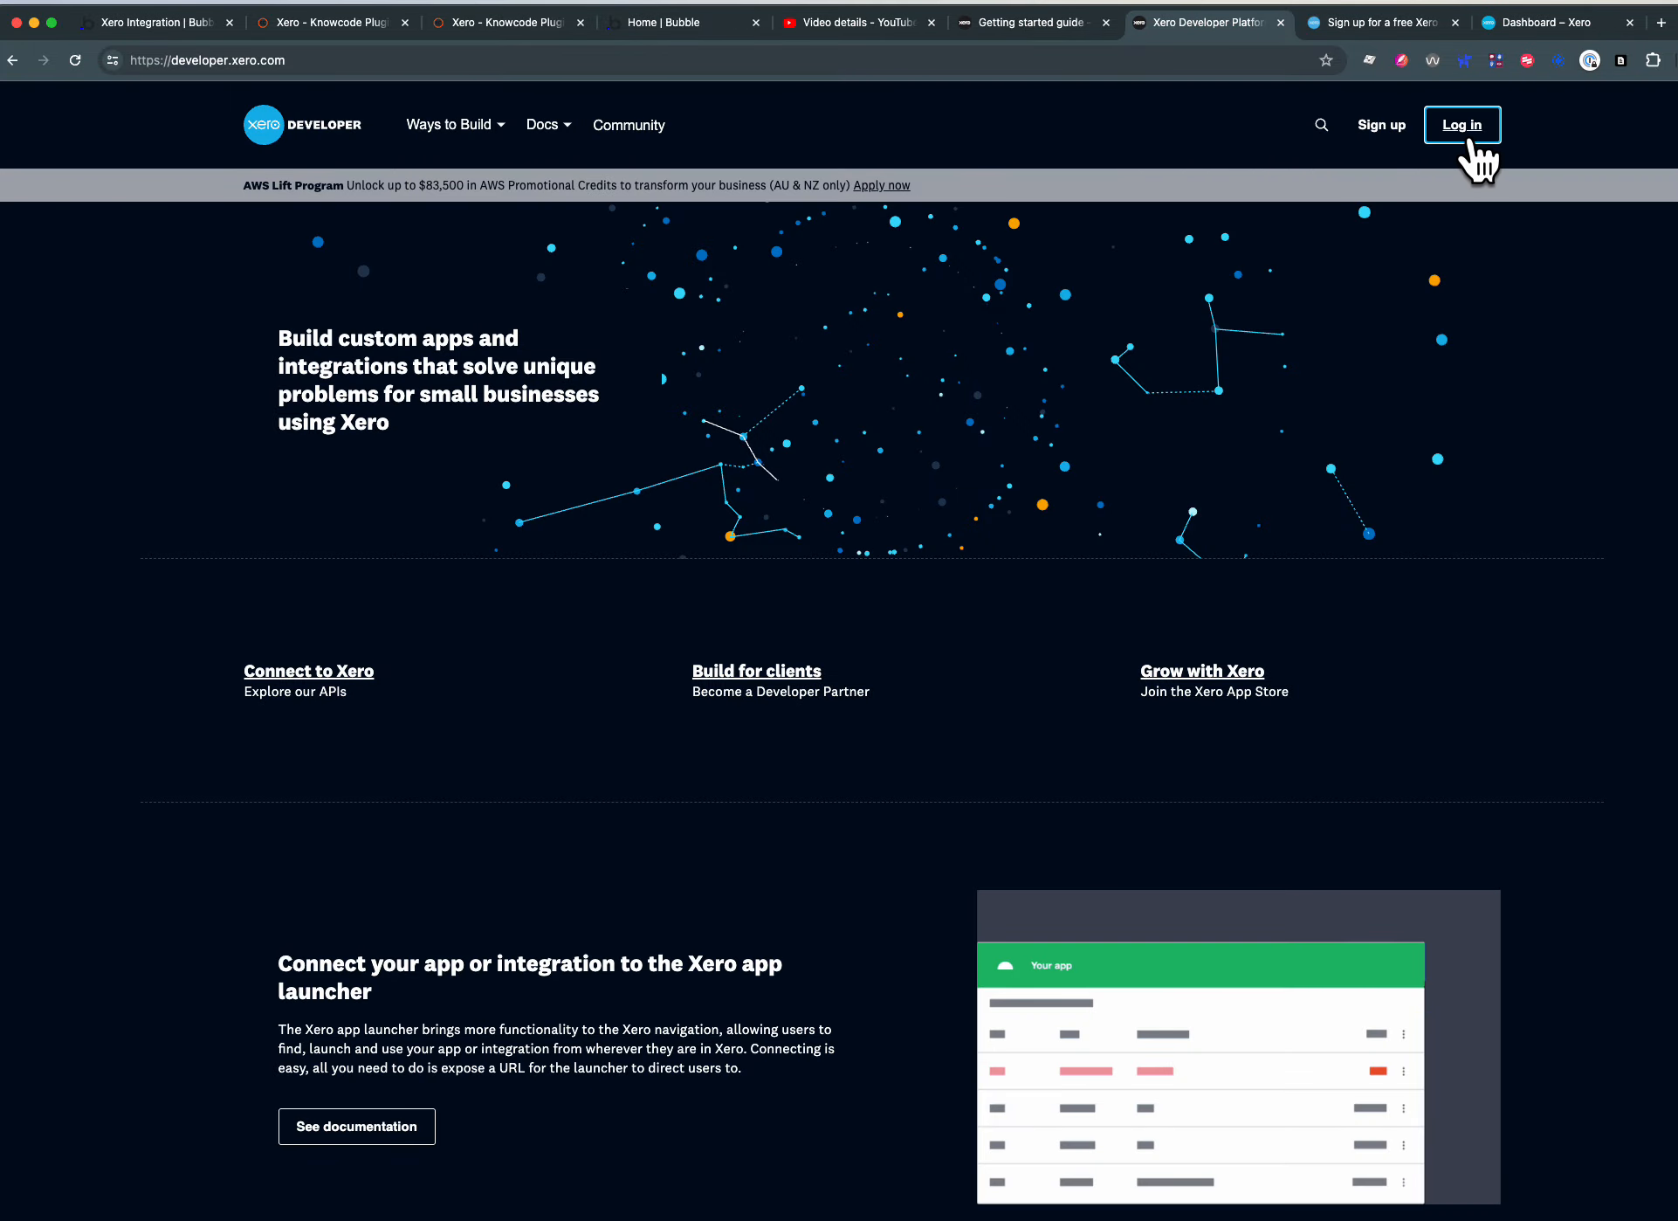
left_click(1465, 131)
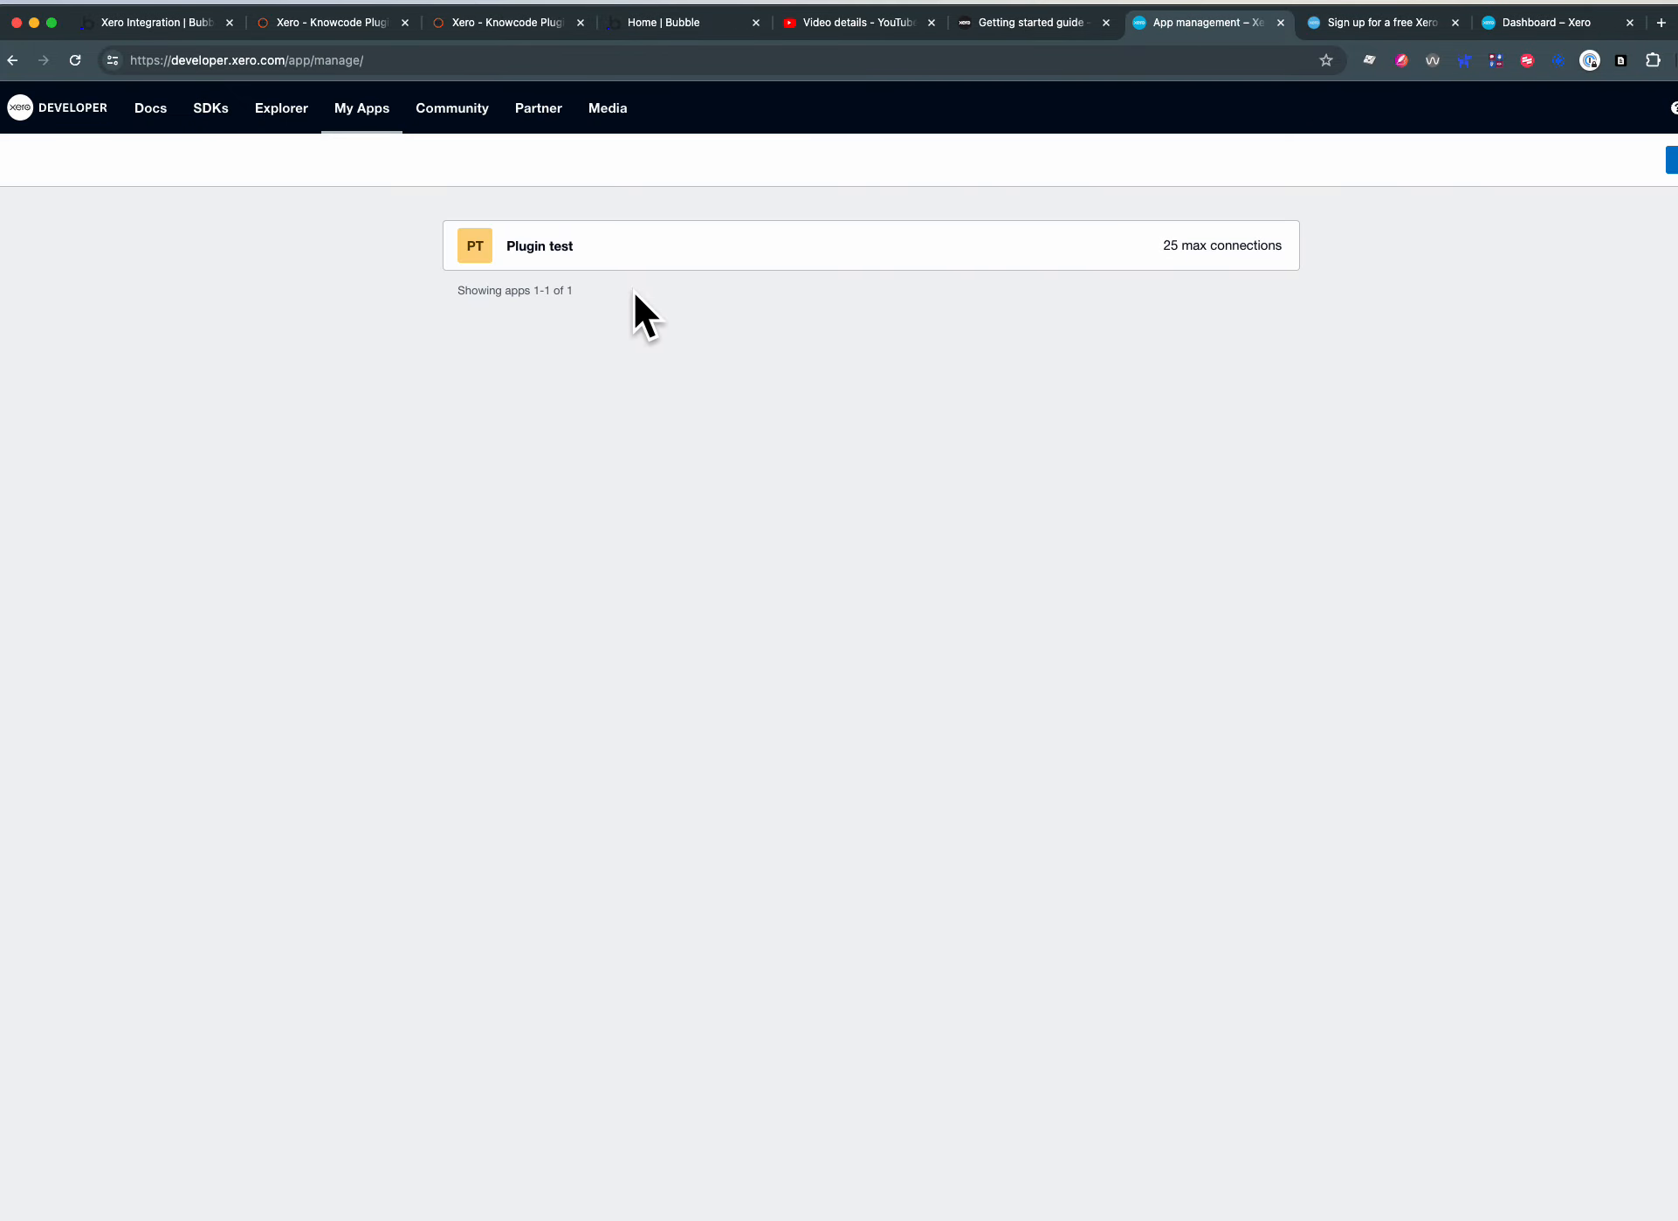
- View the existing Plugin test app's details, and start adding a new web app named Test2
left_click(562, 248)
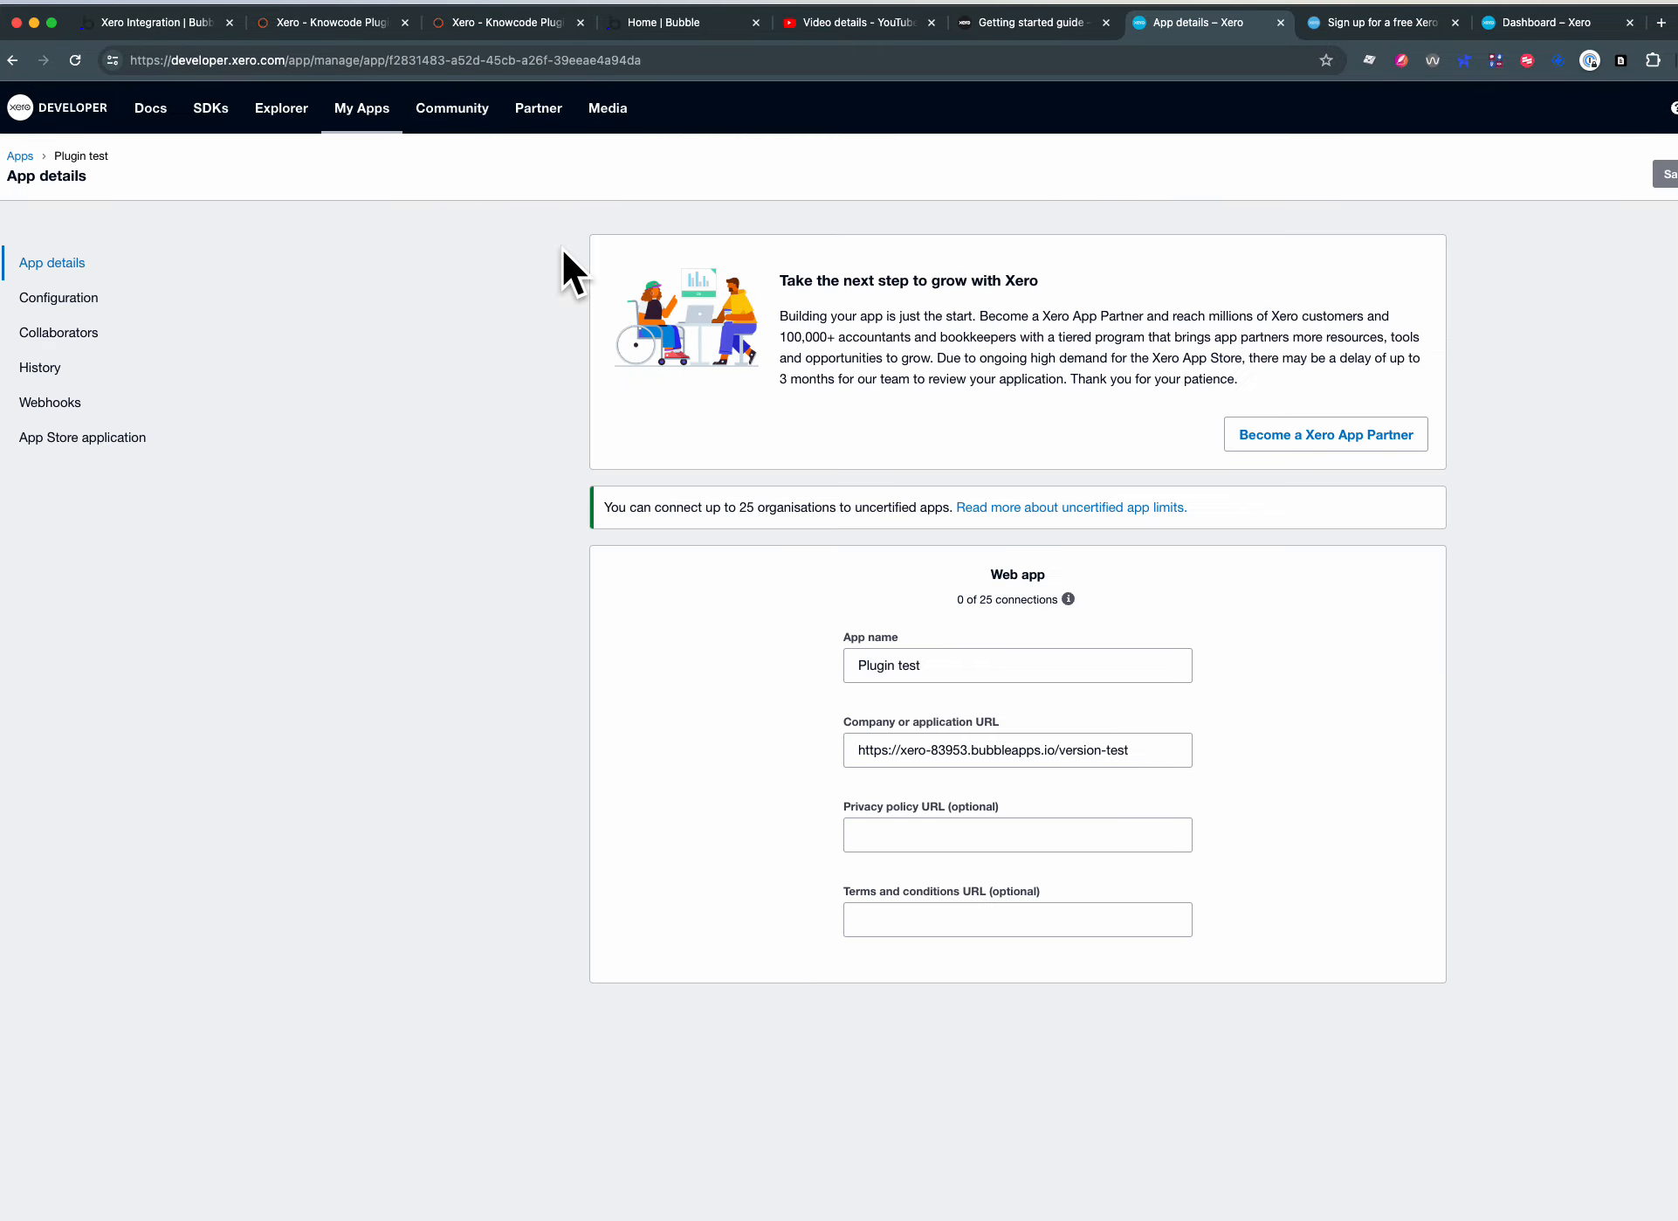
left_click(21, 157)
left_click(1672, 157)
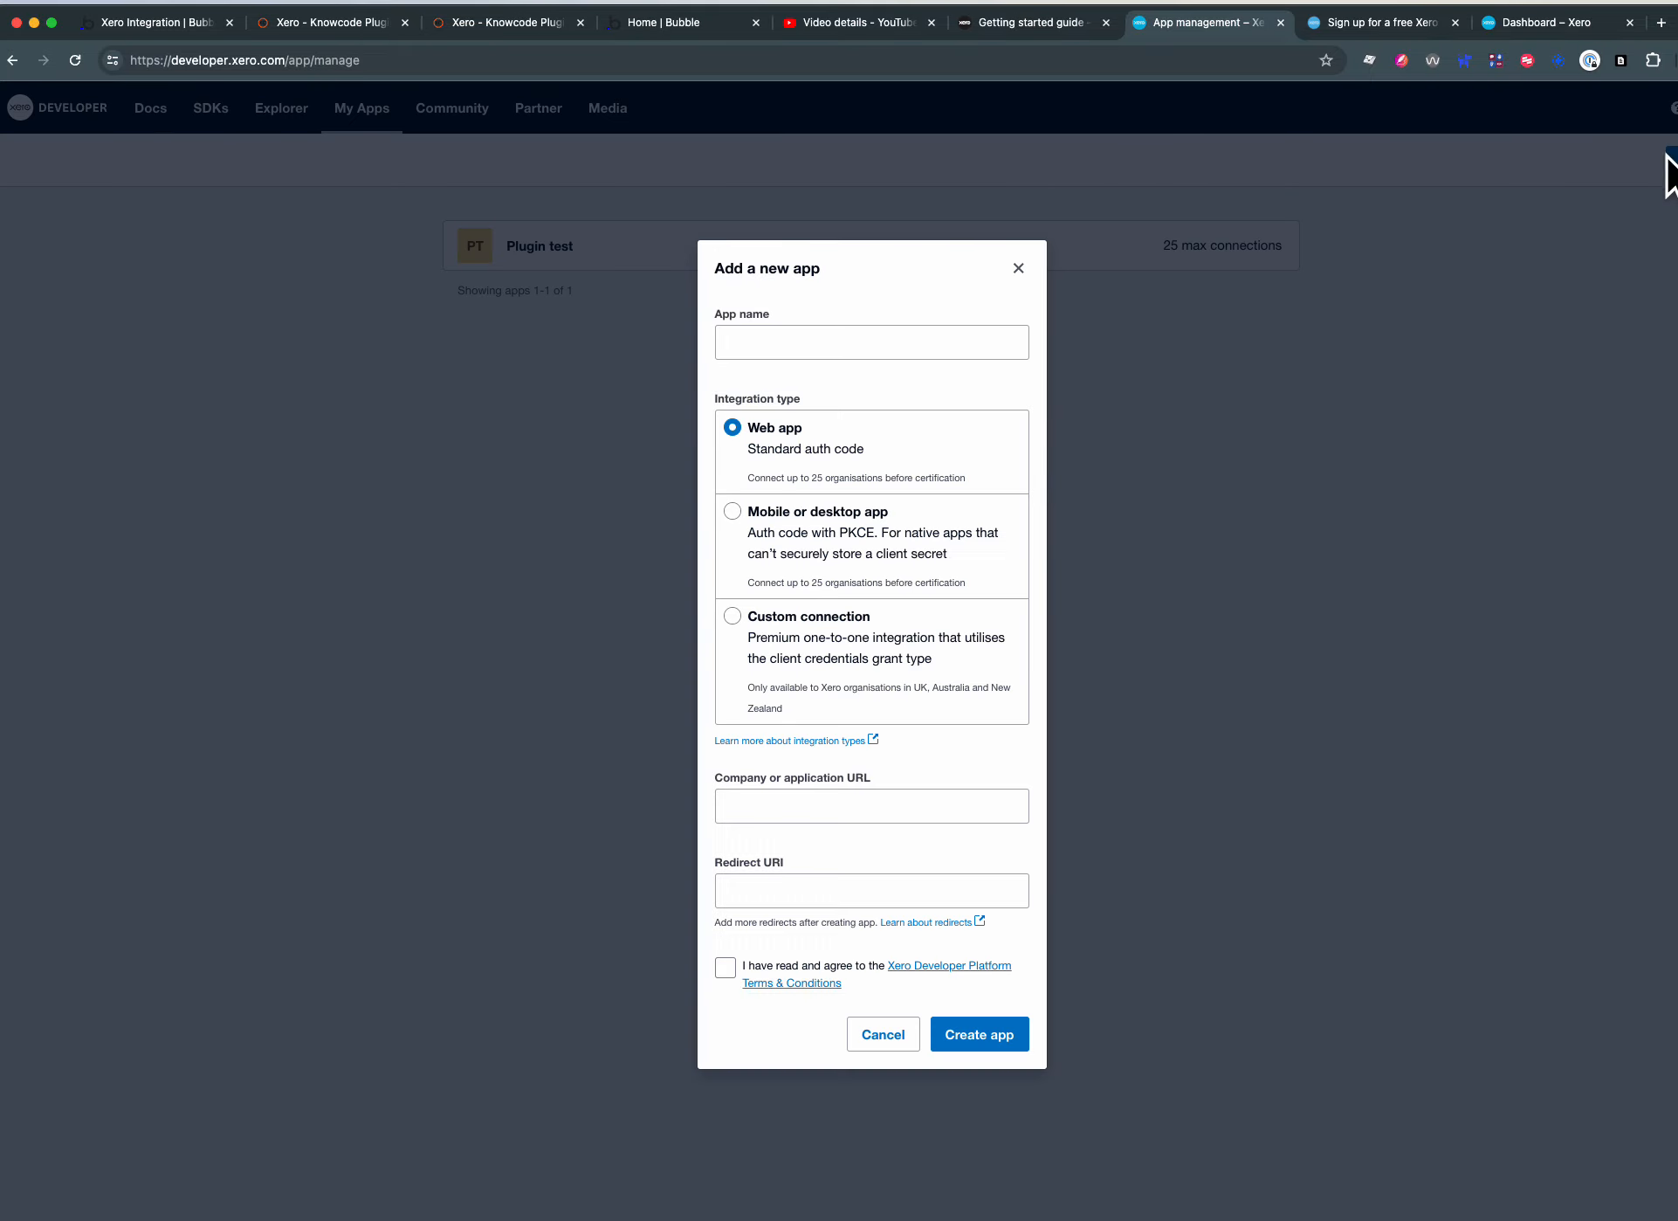
left_click(783, 358)
type("Test2")
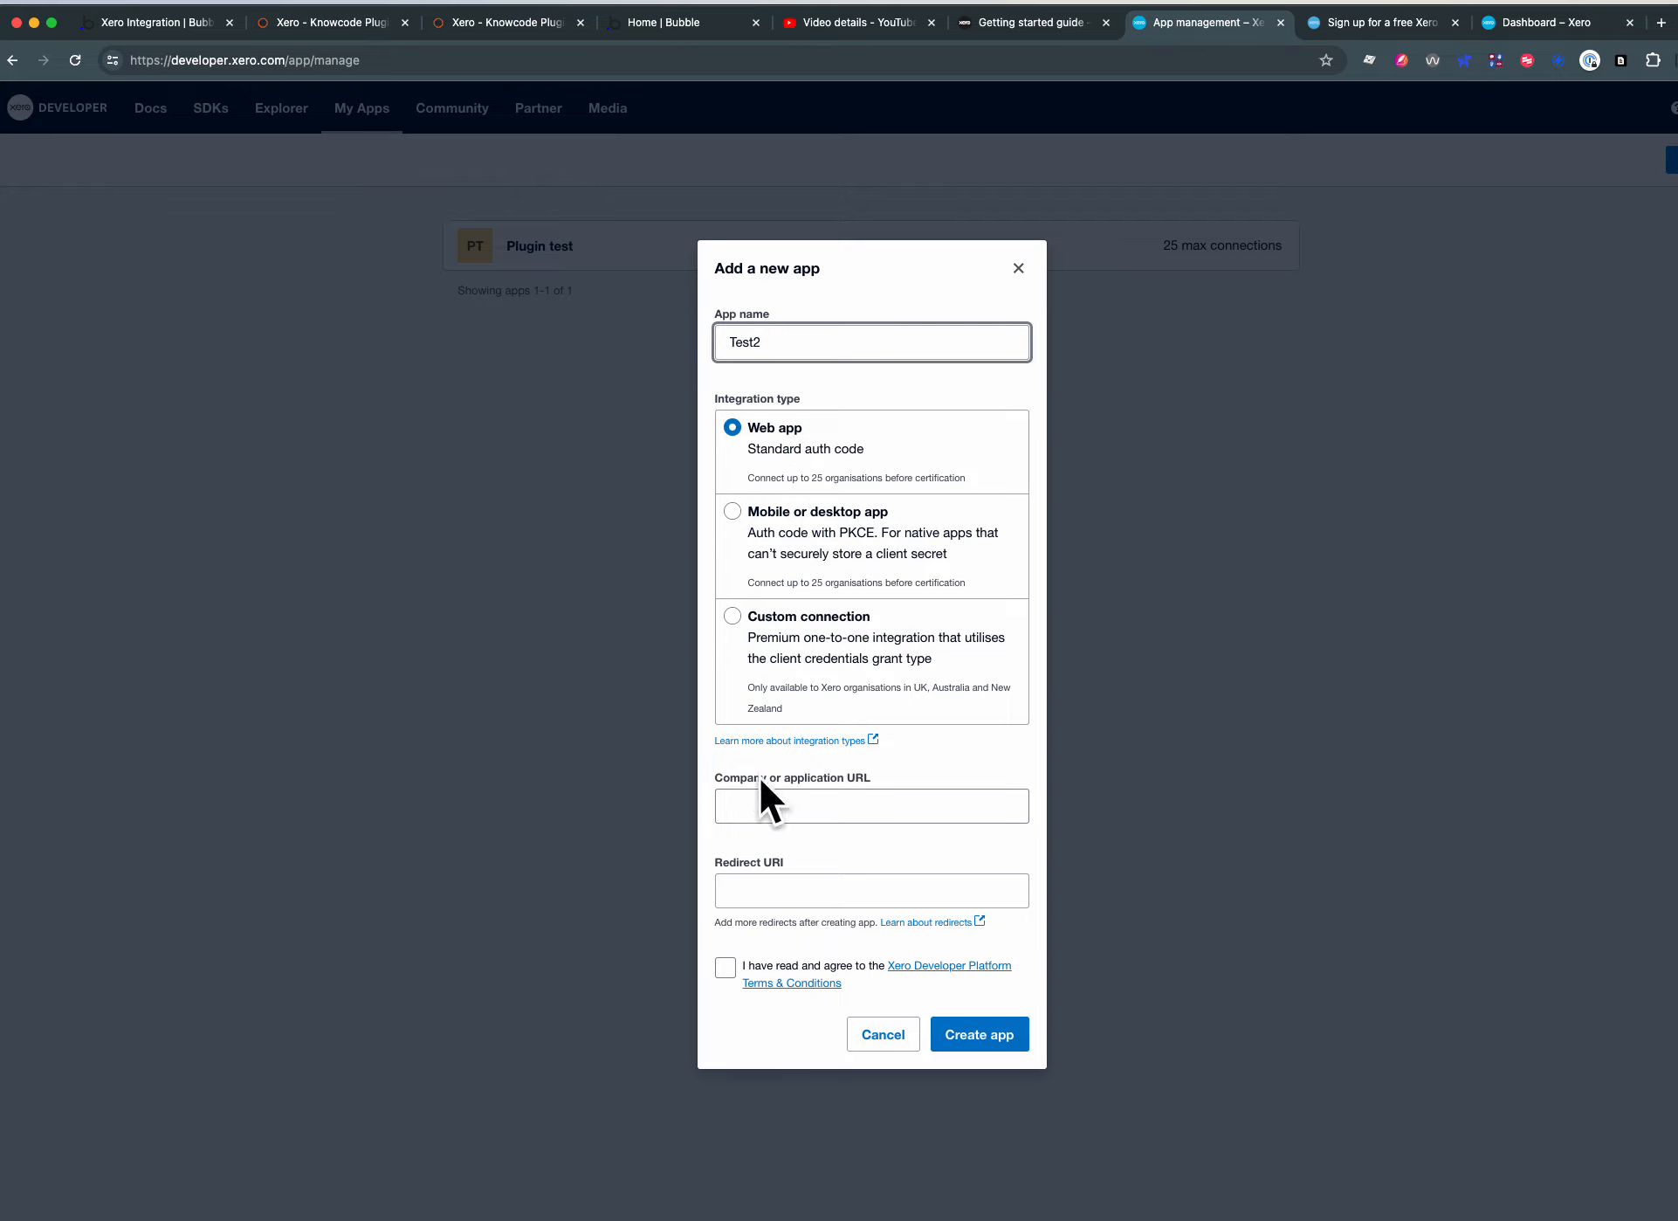
left_click(772, 809)
left_click(782, 903)
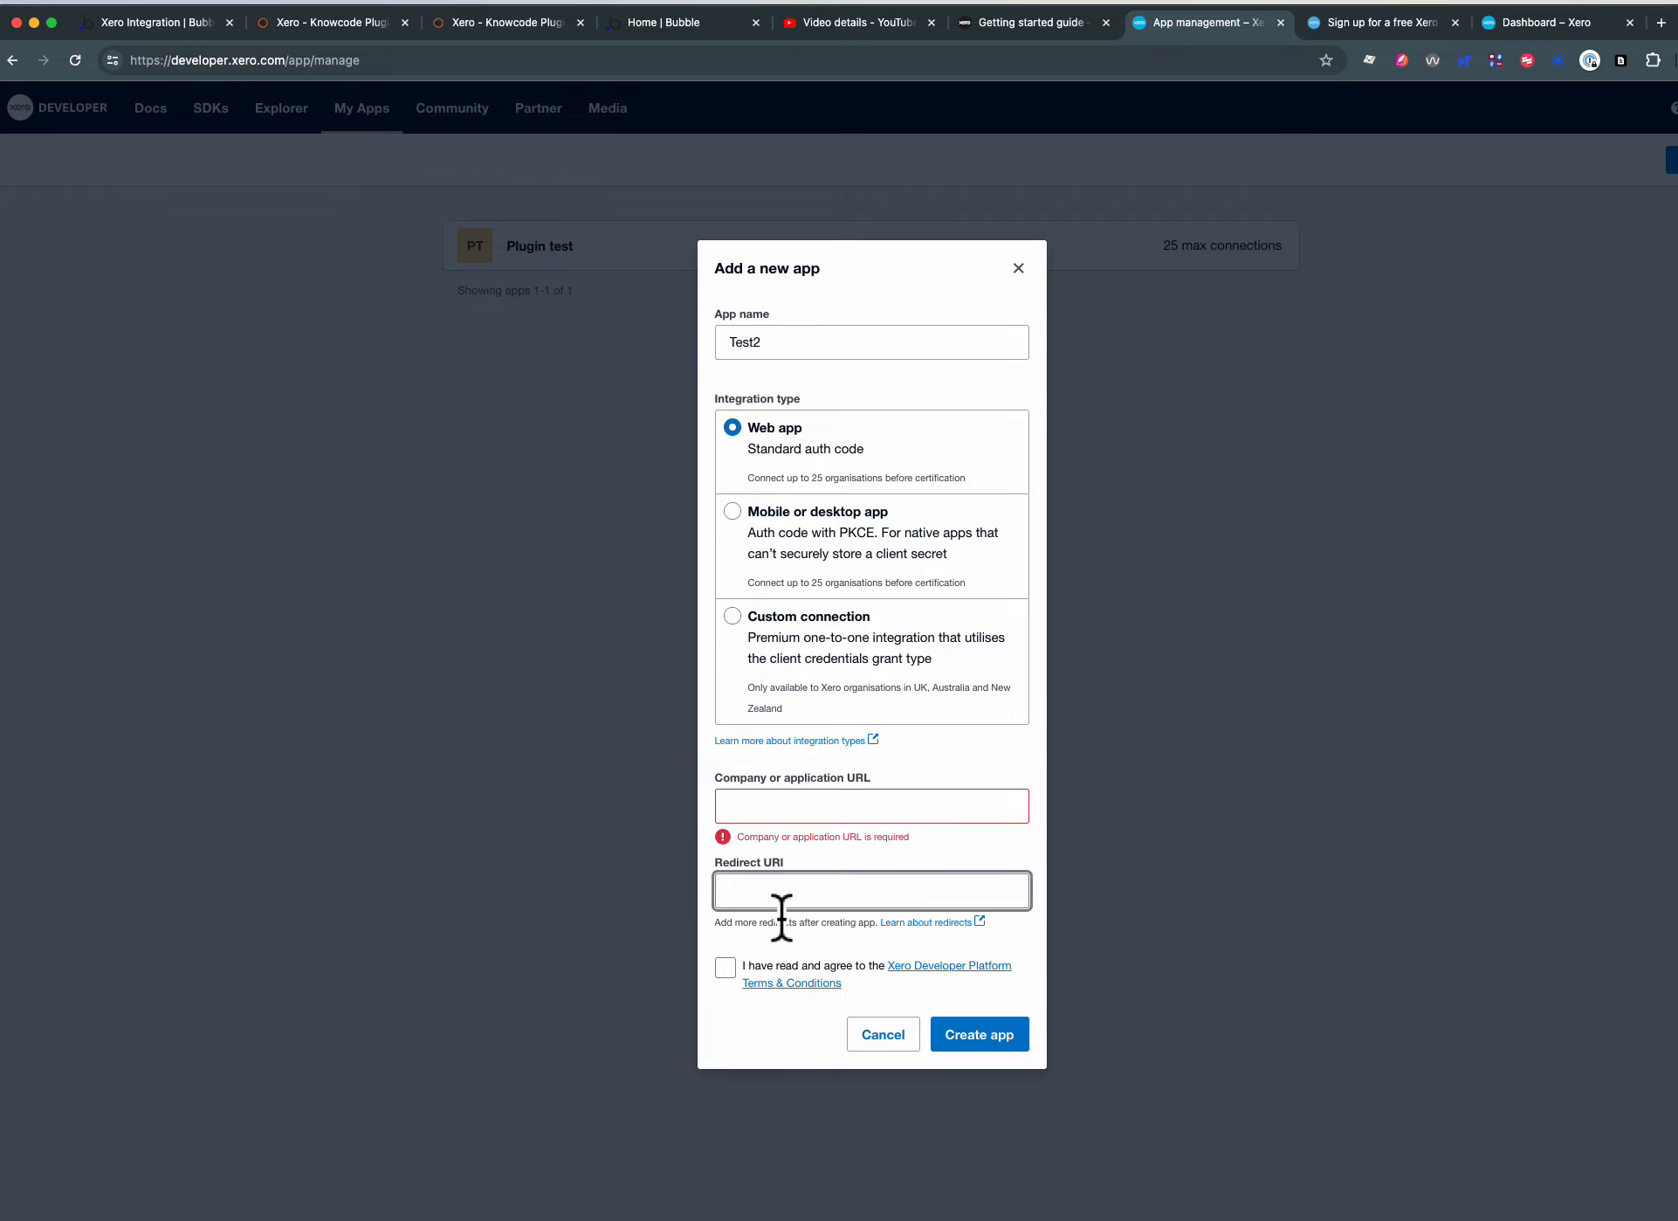
left_click(803, 819)
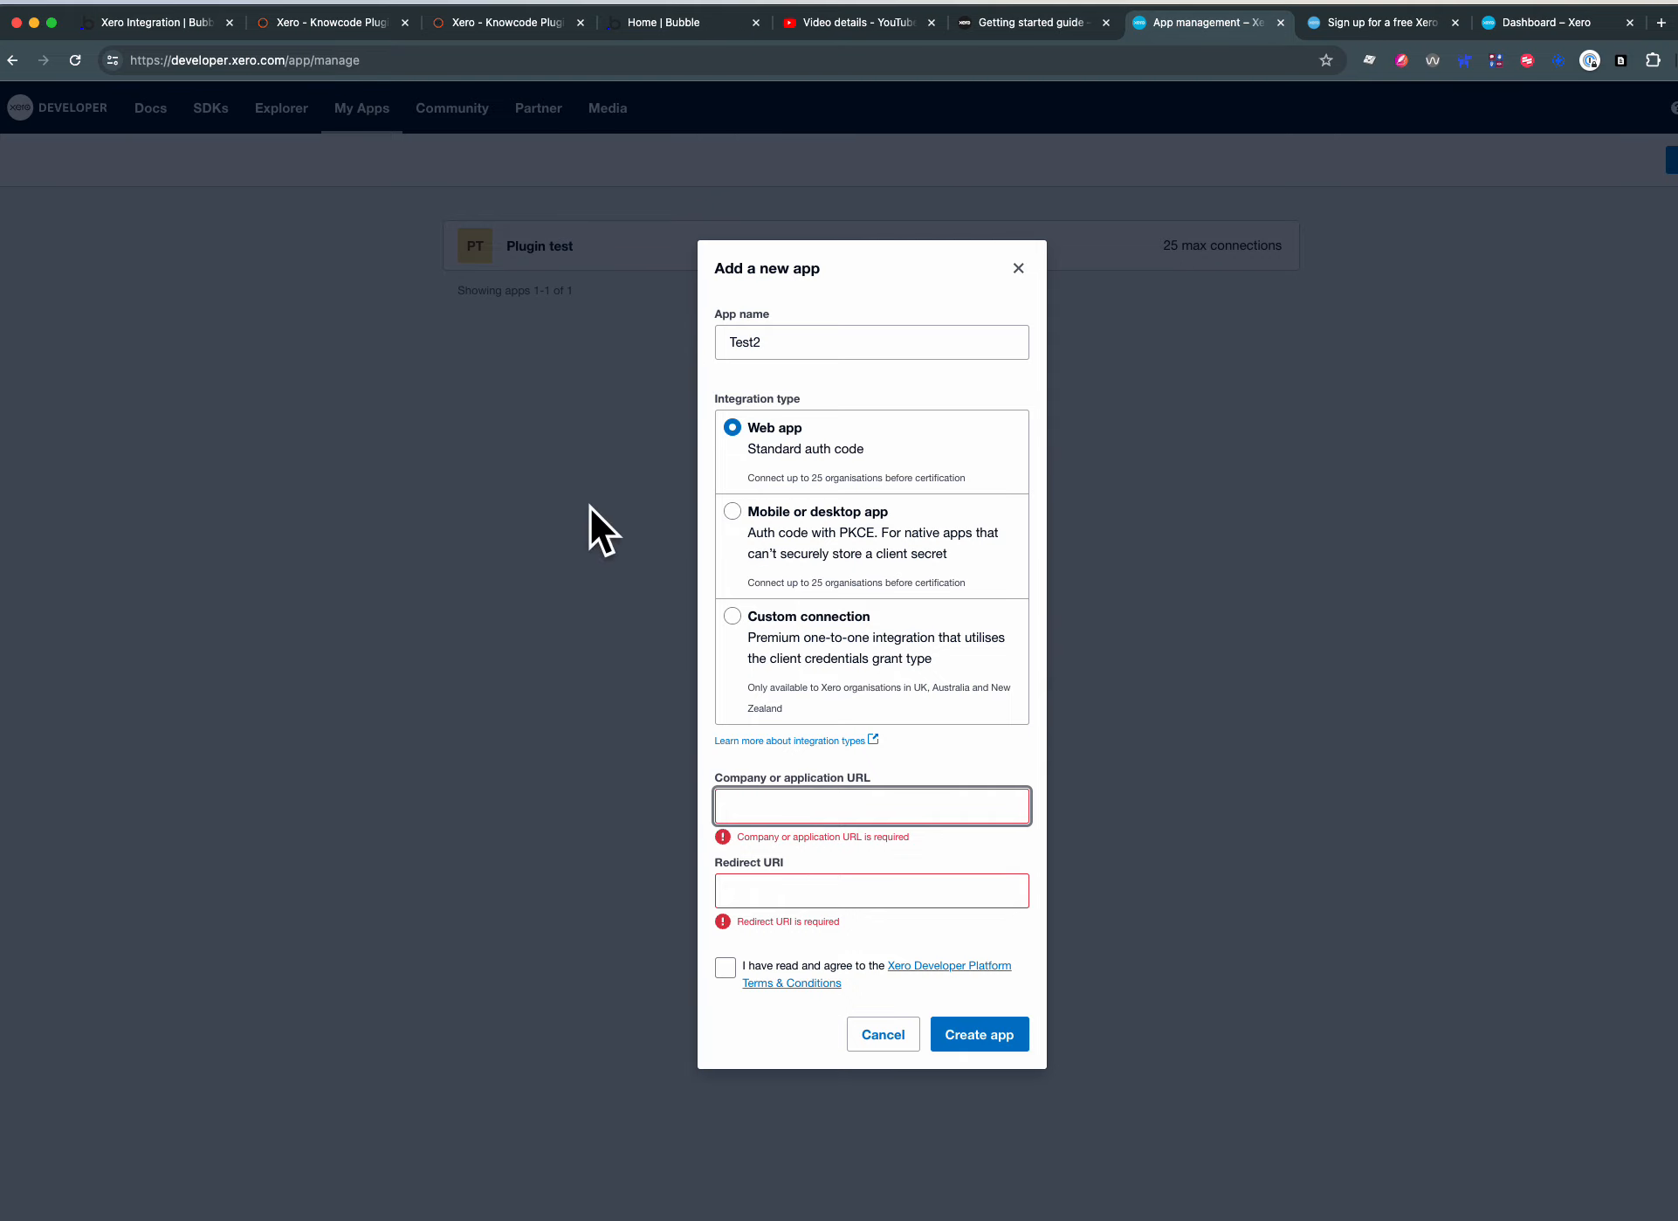
left_click(509, 21)
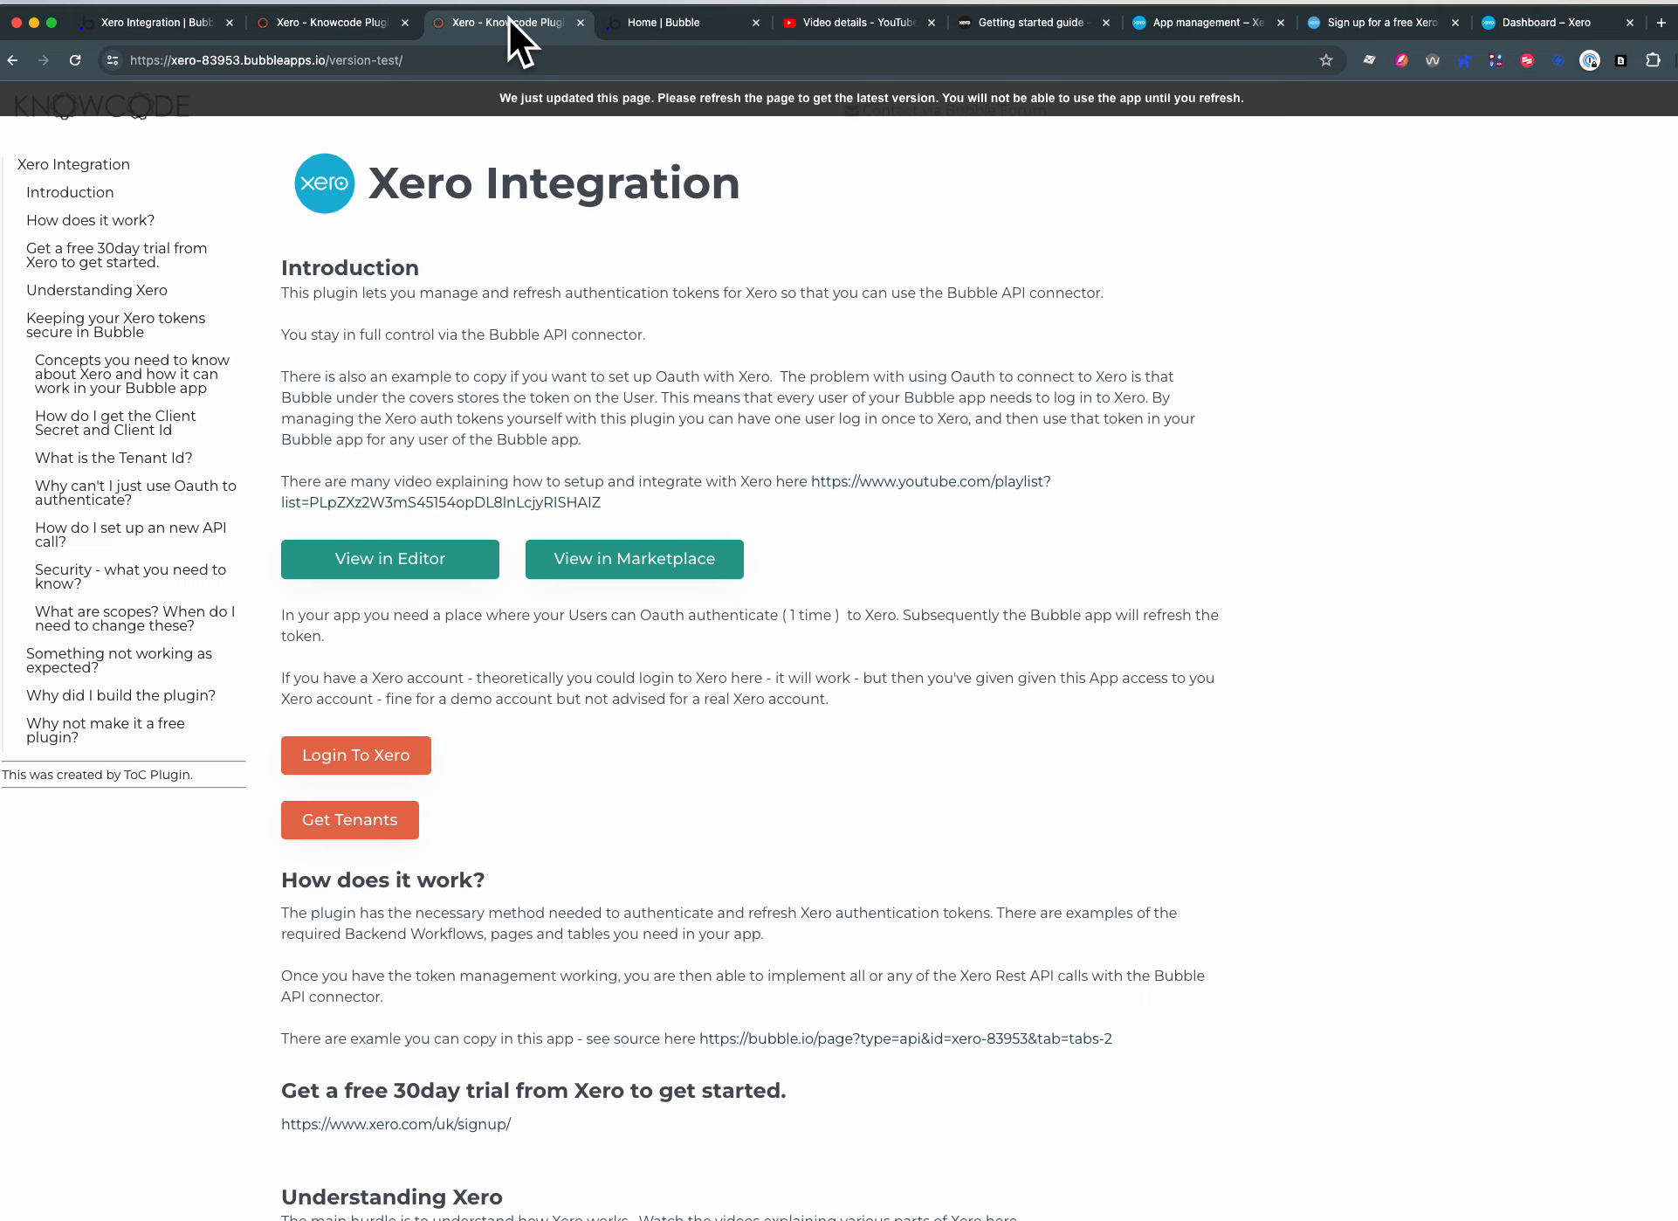
left_click(321, 61)
key("super+c")
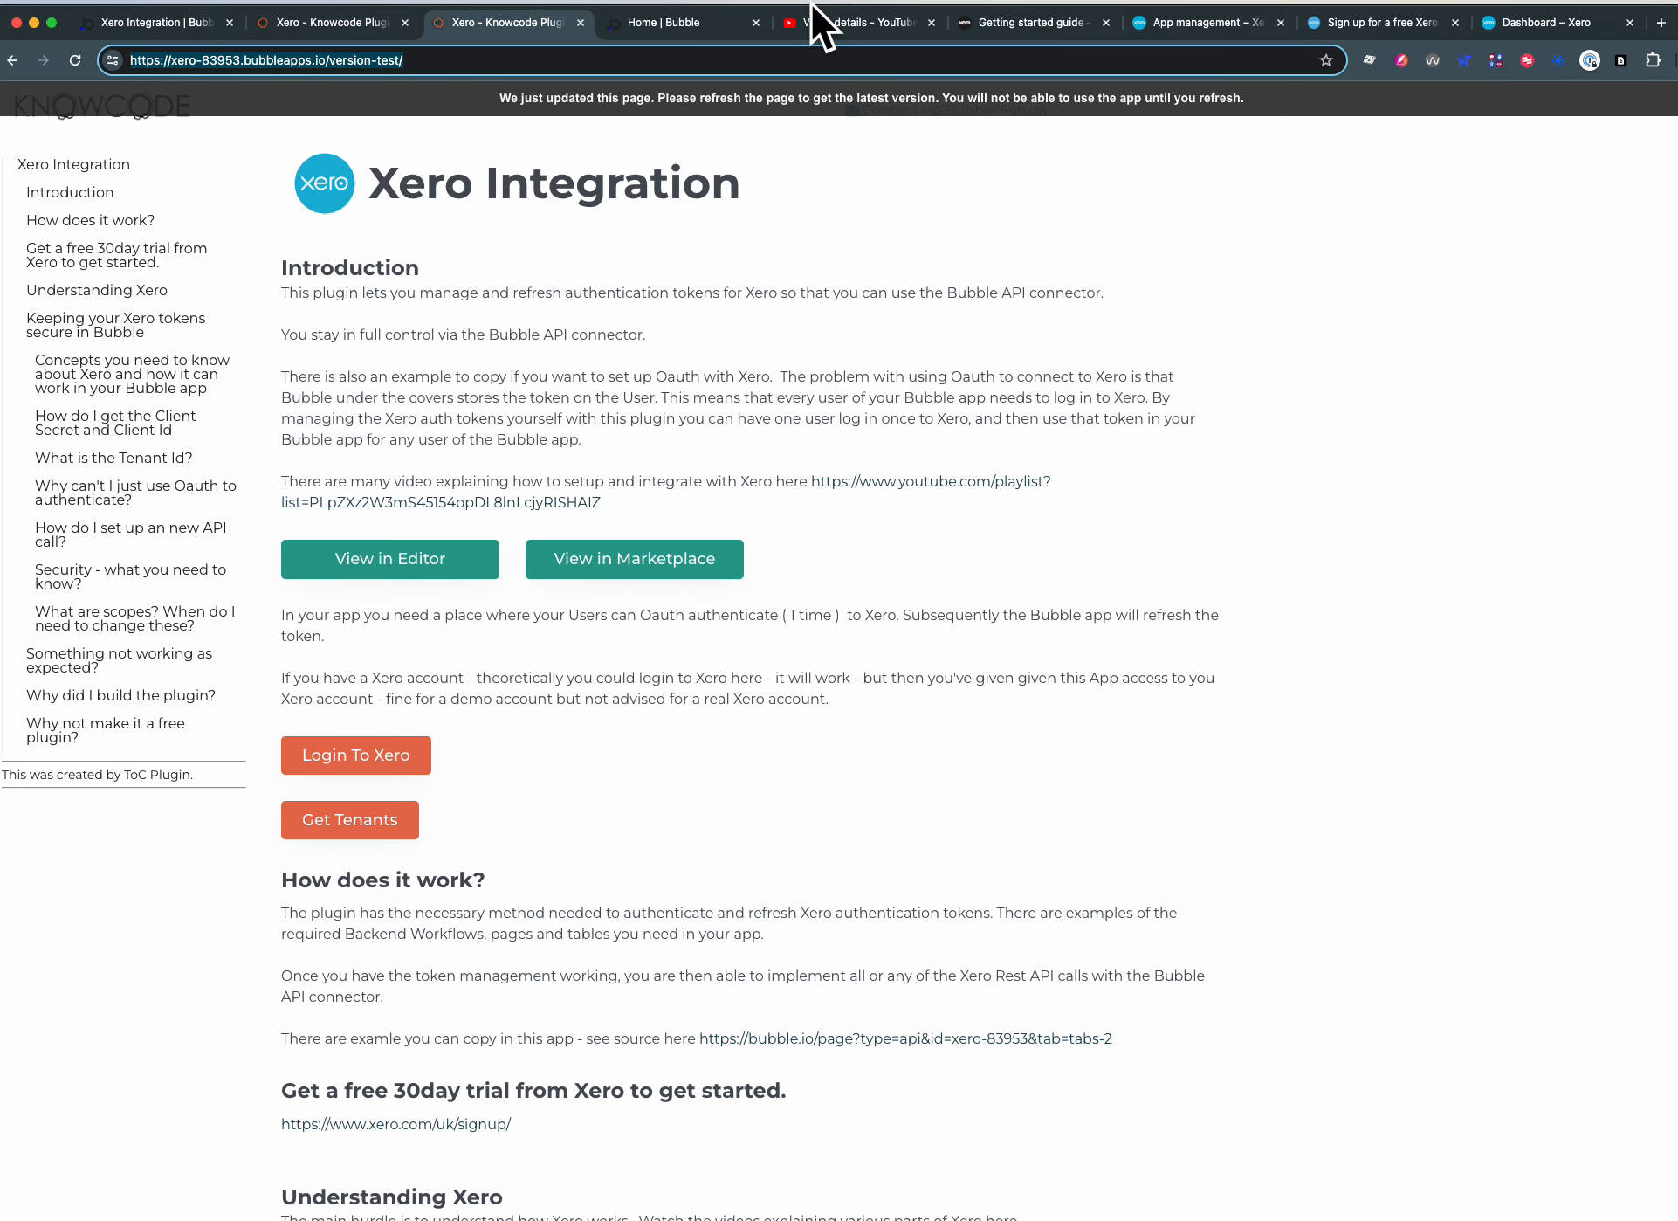
left_click(1219, 21)
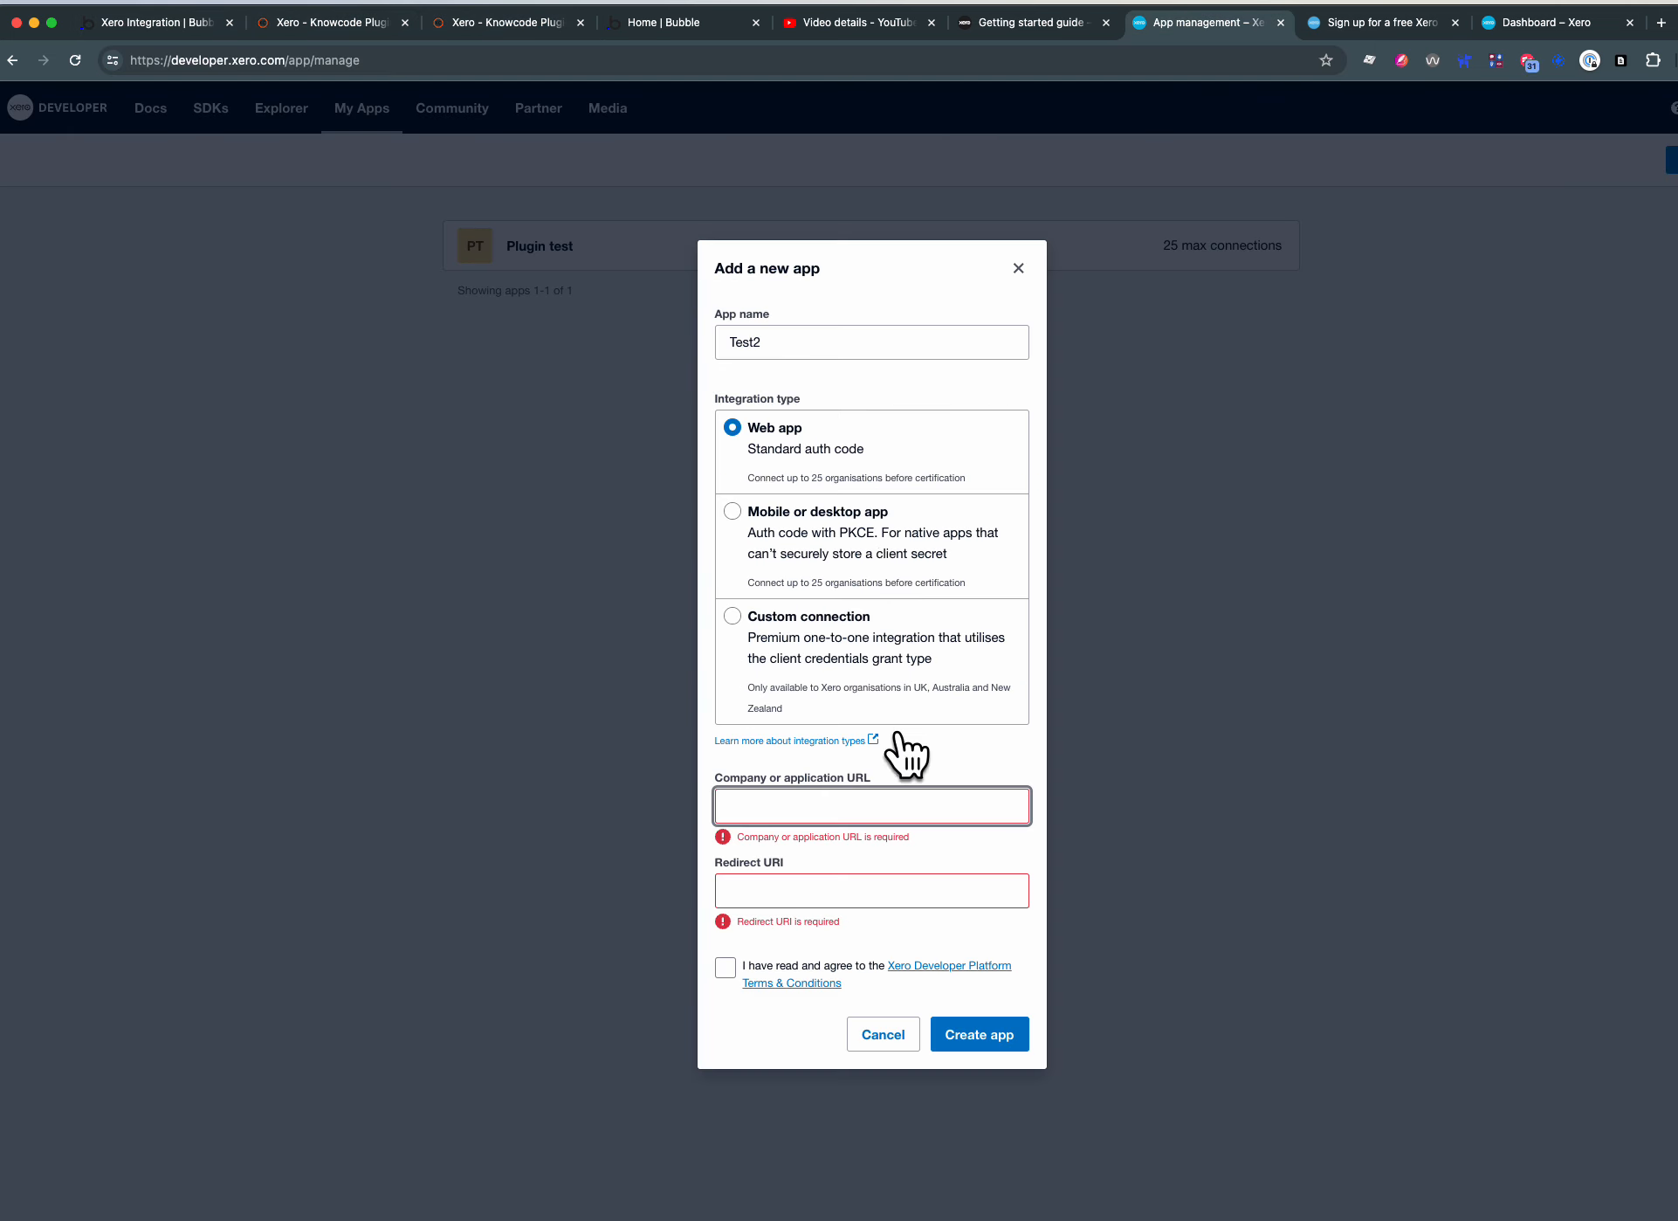
left_click(862, 836)
key("super+v")
left_click(794, 903)
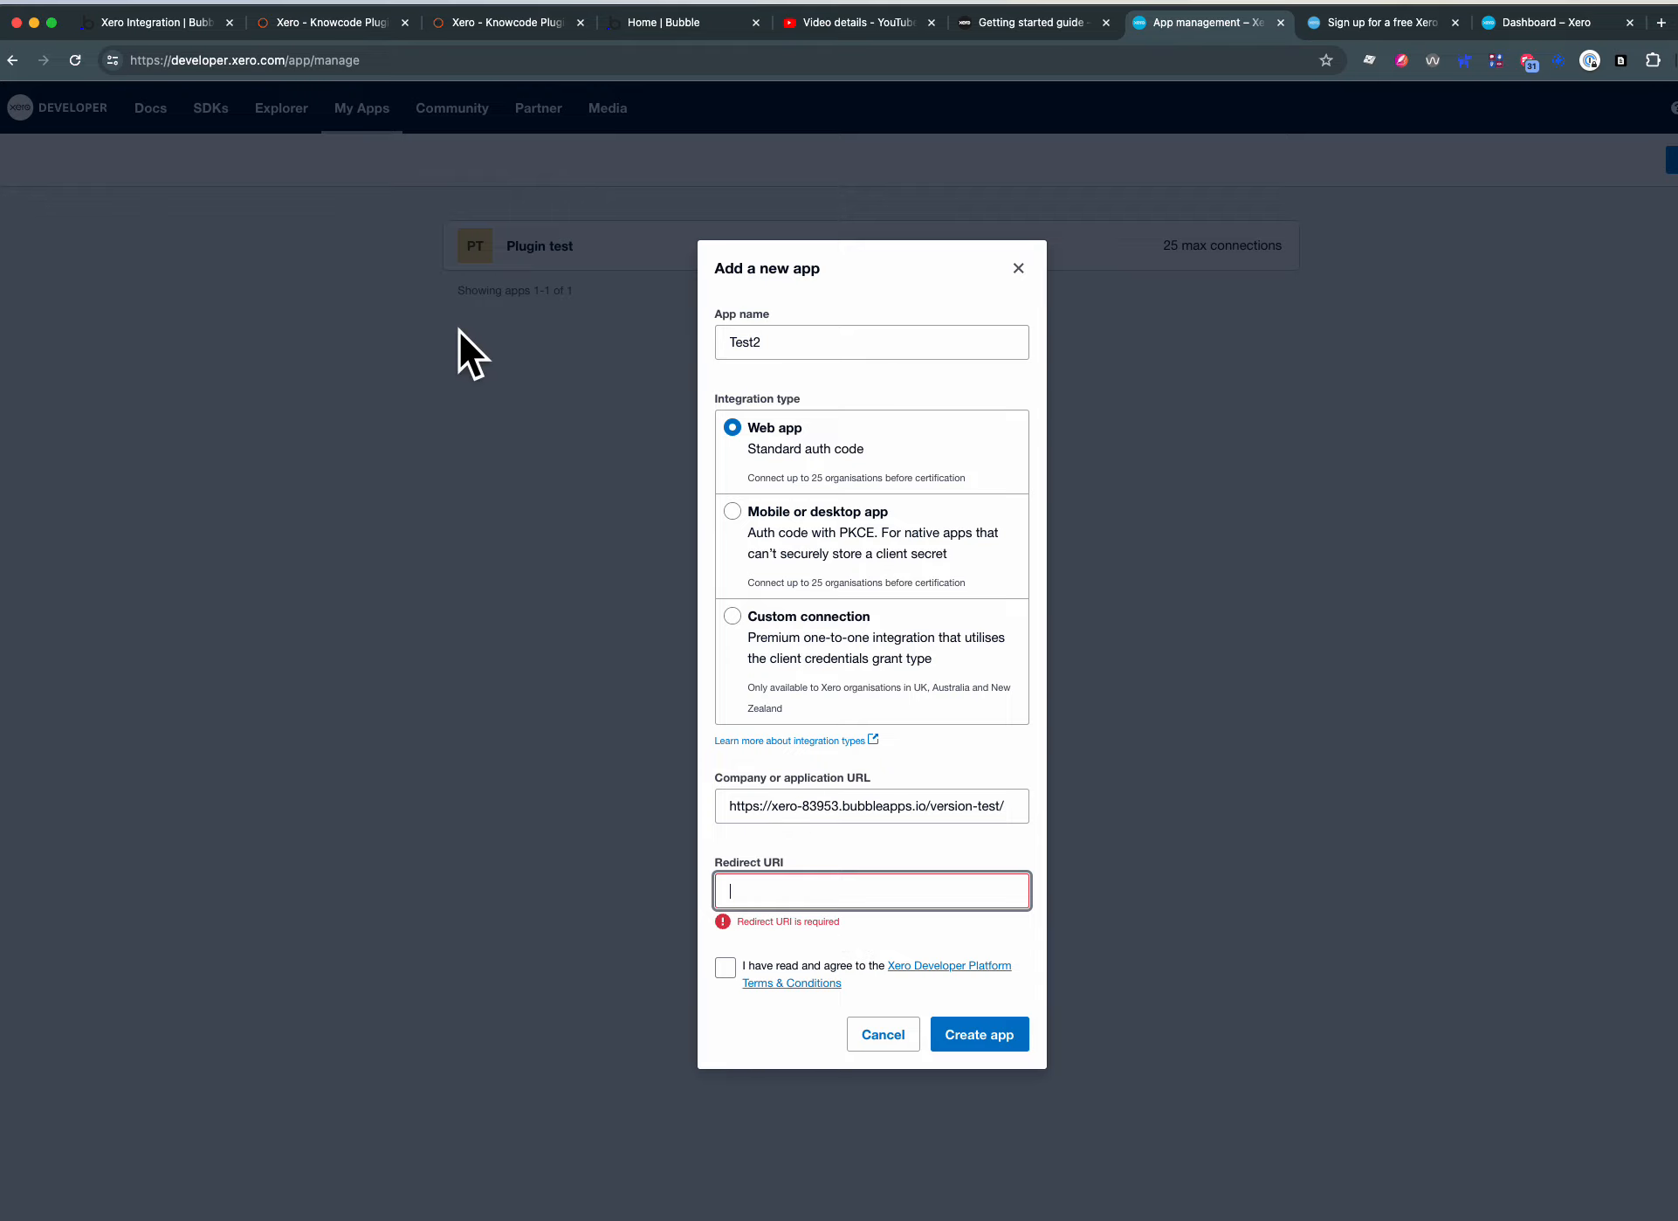
left_click(725, 970)
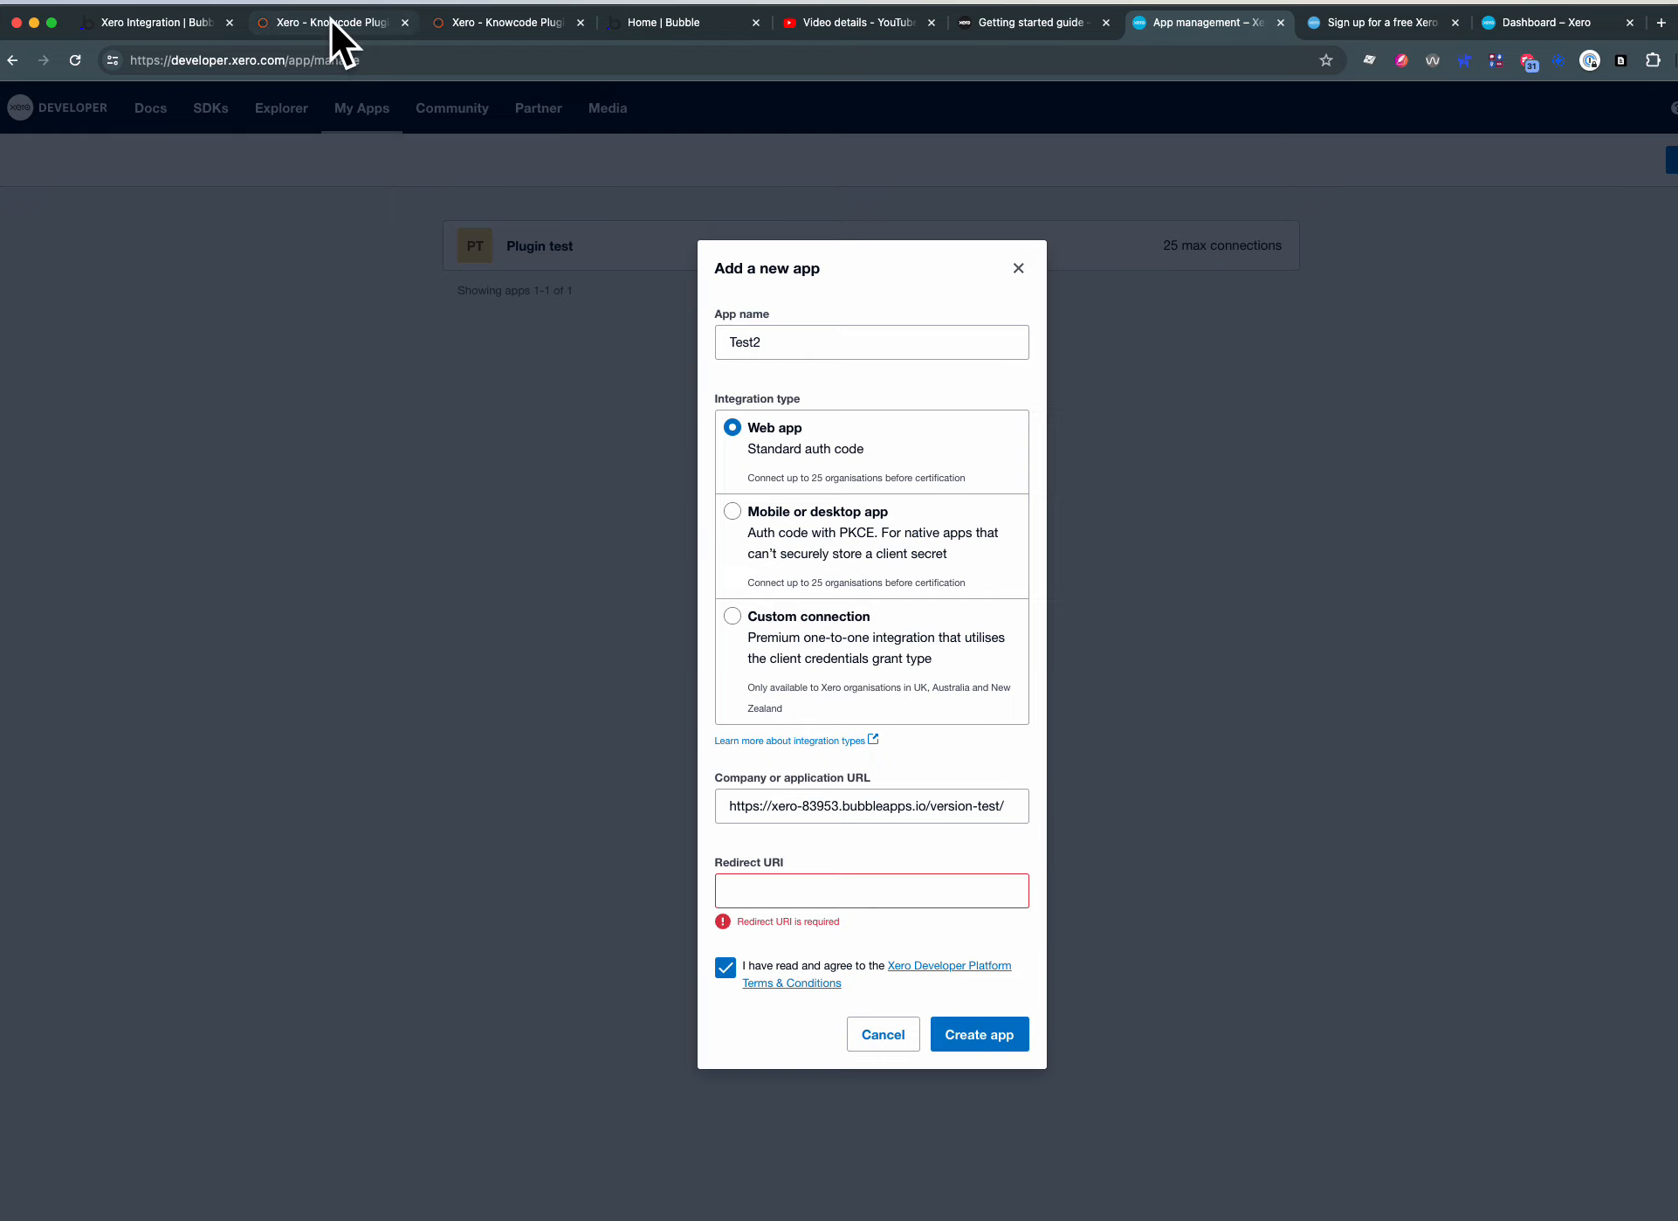
left_click(158, 24)
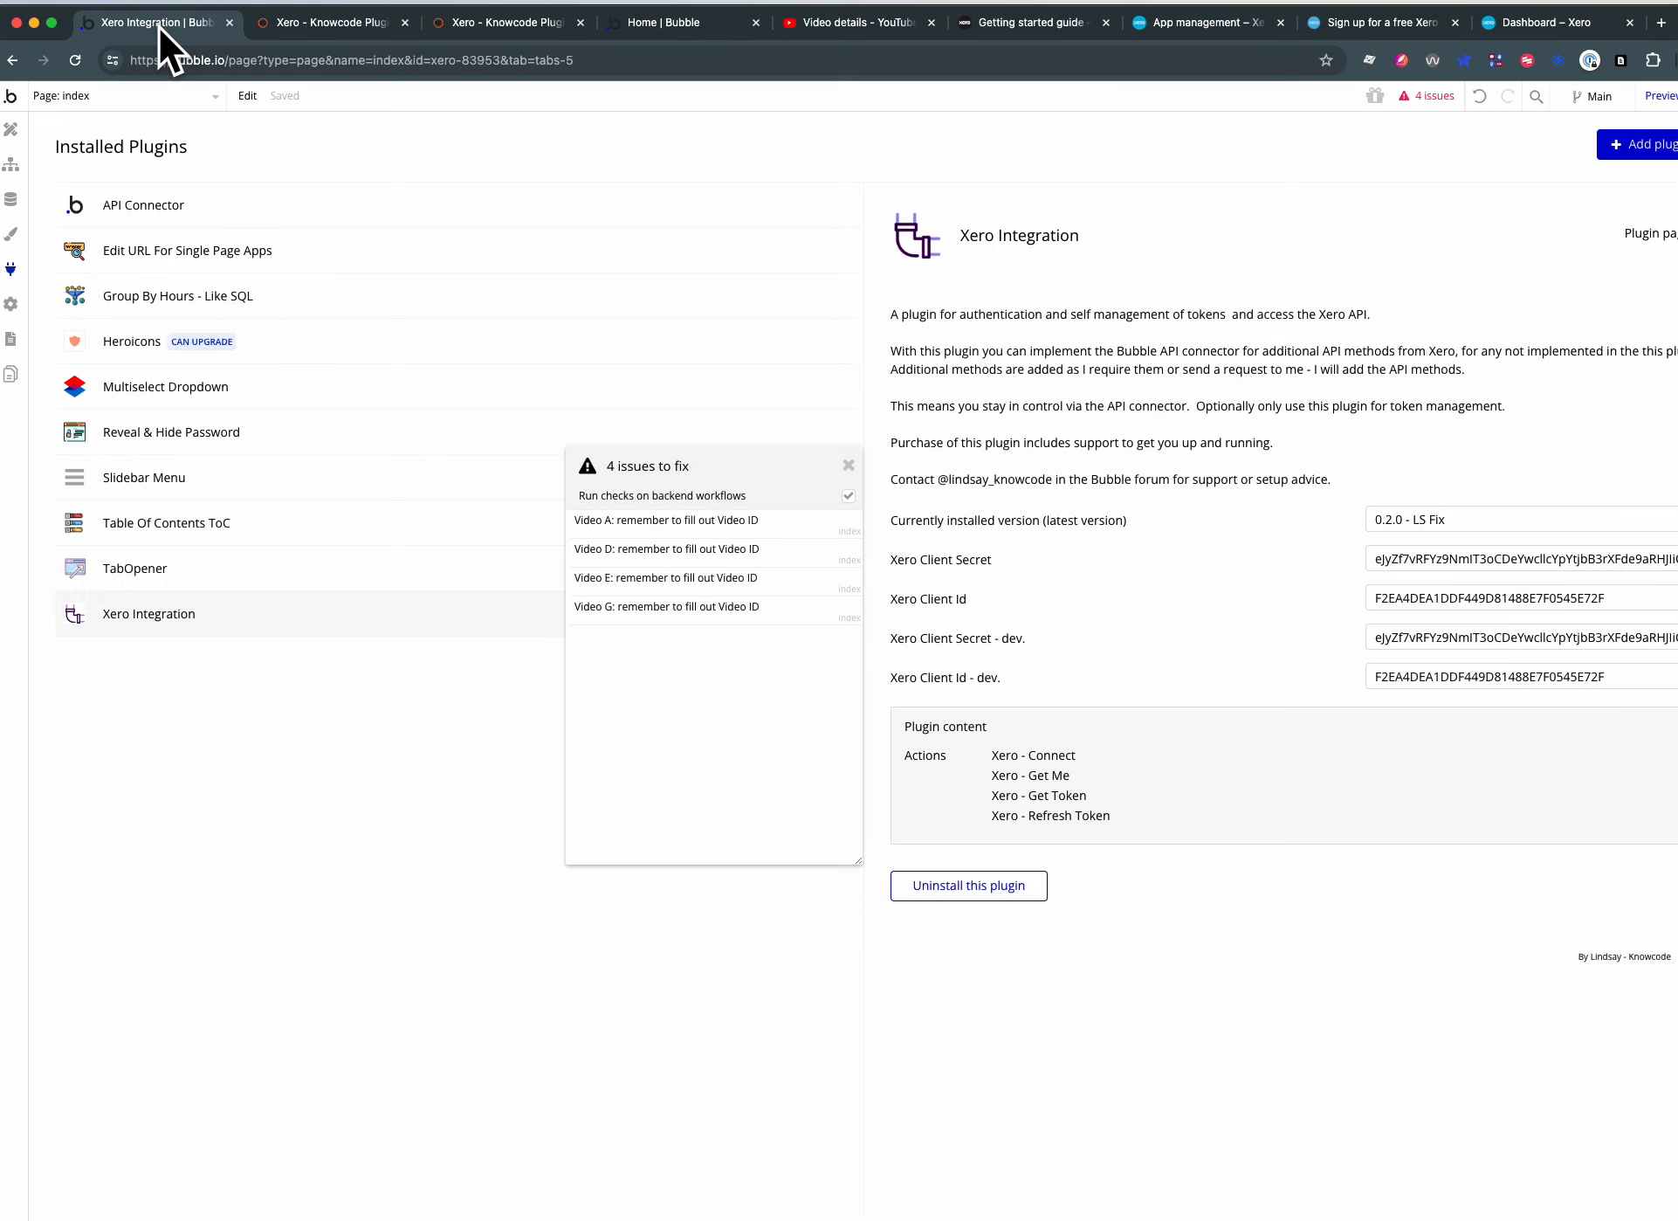
left_click(137, 98)
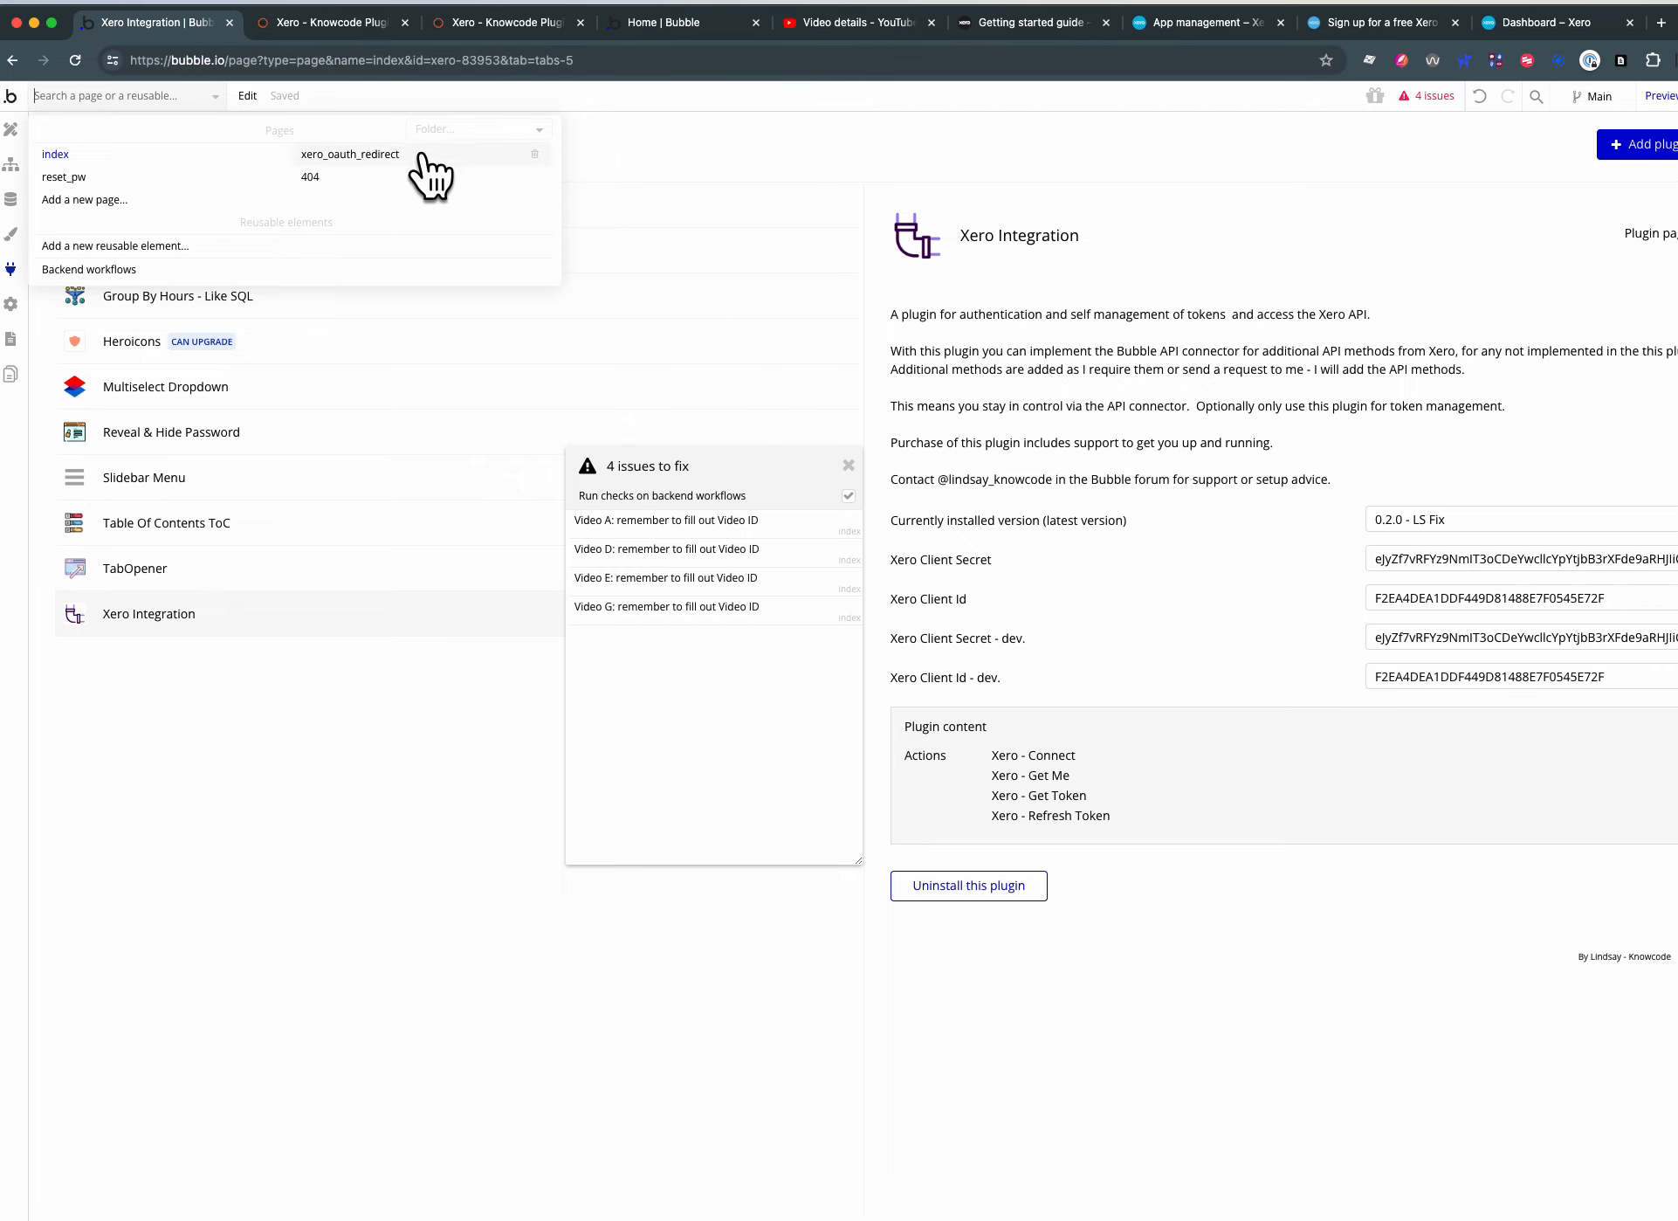
left_click(1196, 24)
left_click(810, 895)
key("super+v")
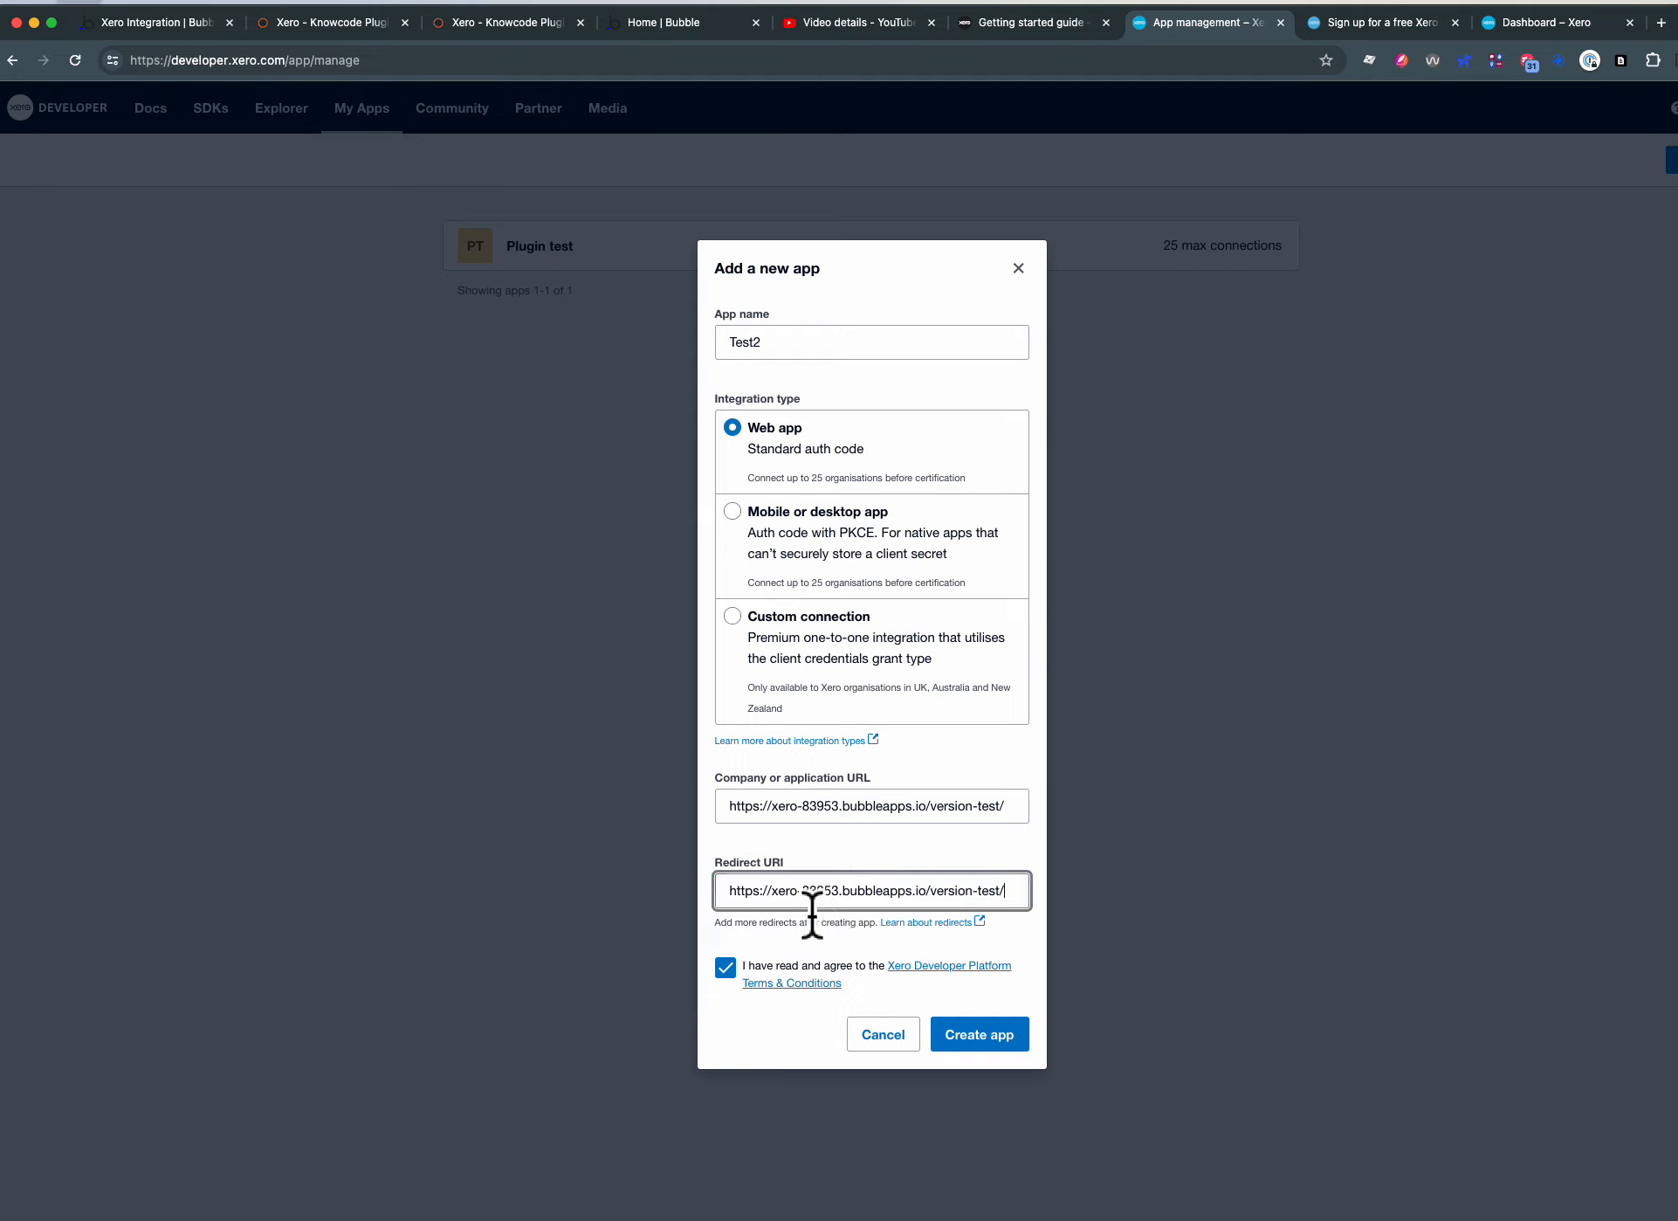
type("xero_ouat")
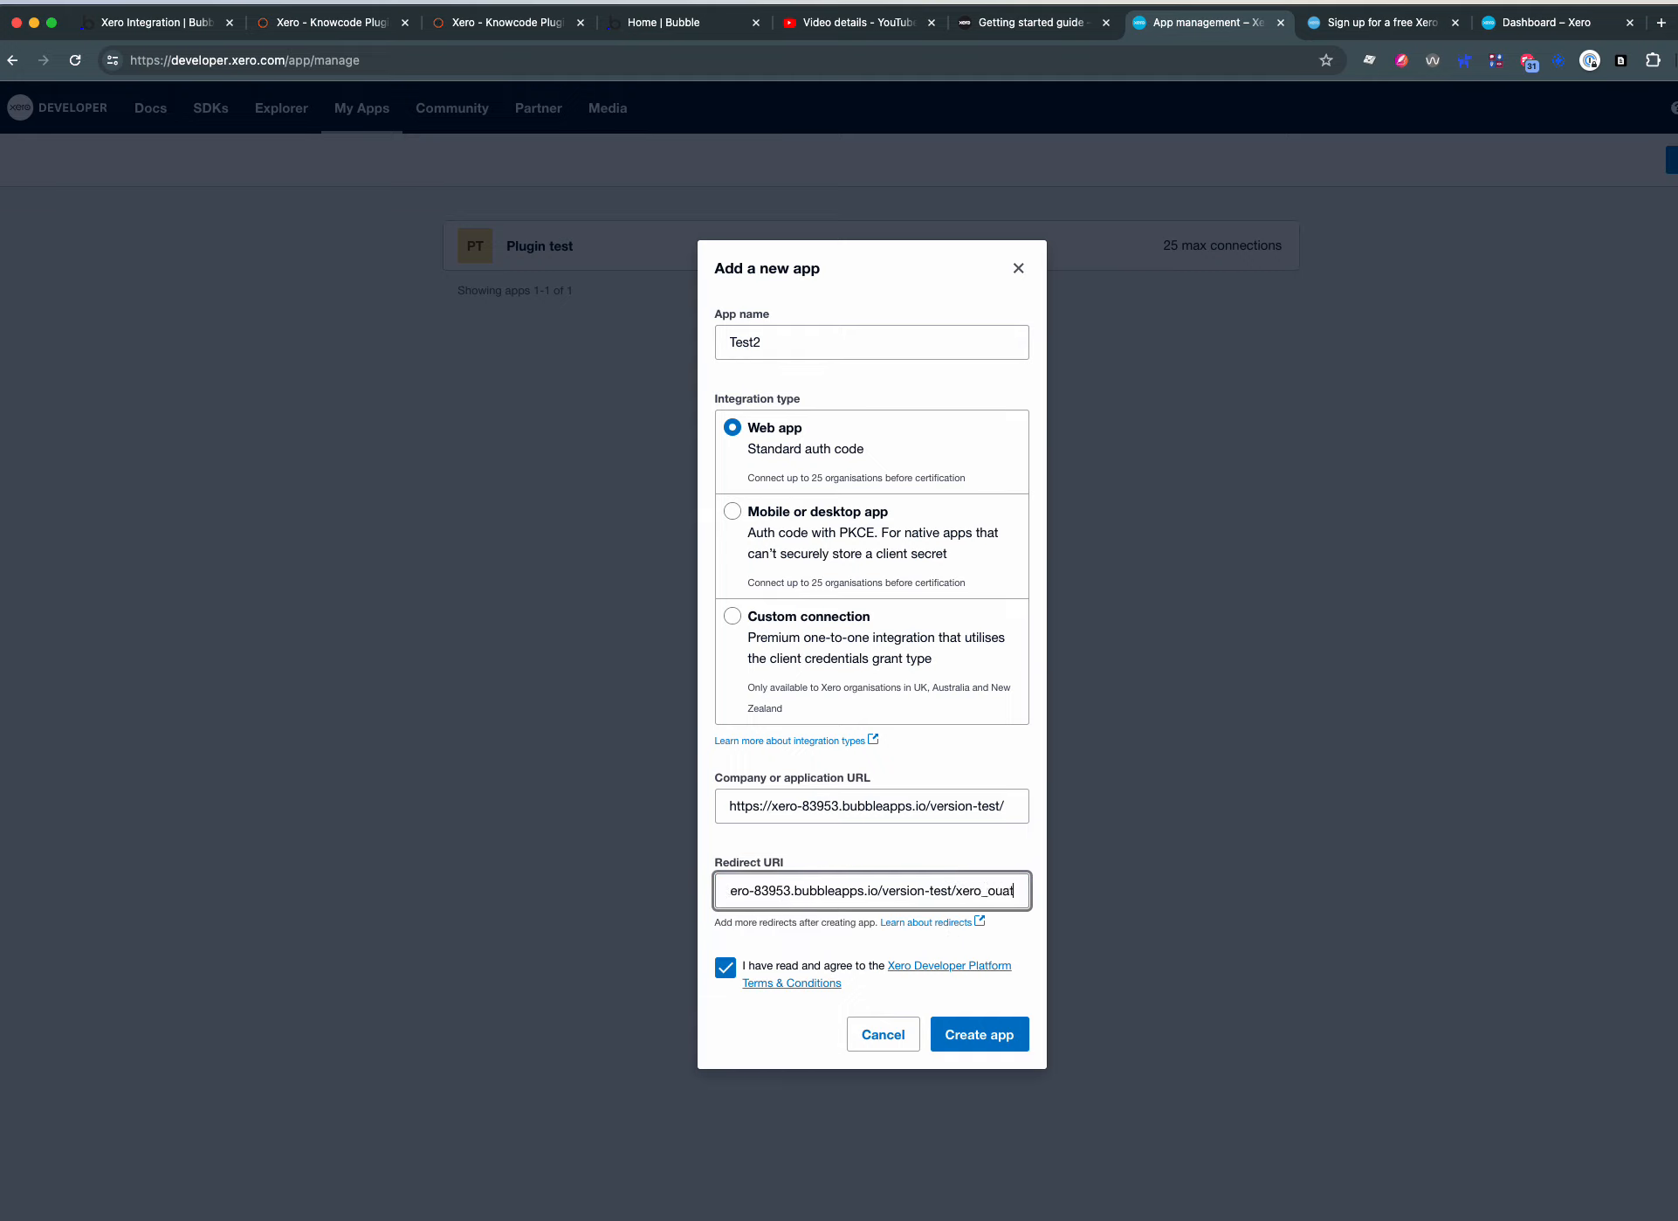
type("h_redirect")
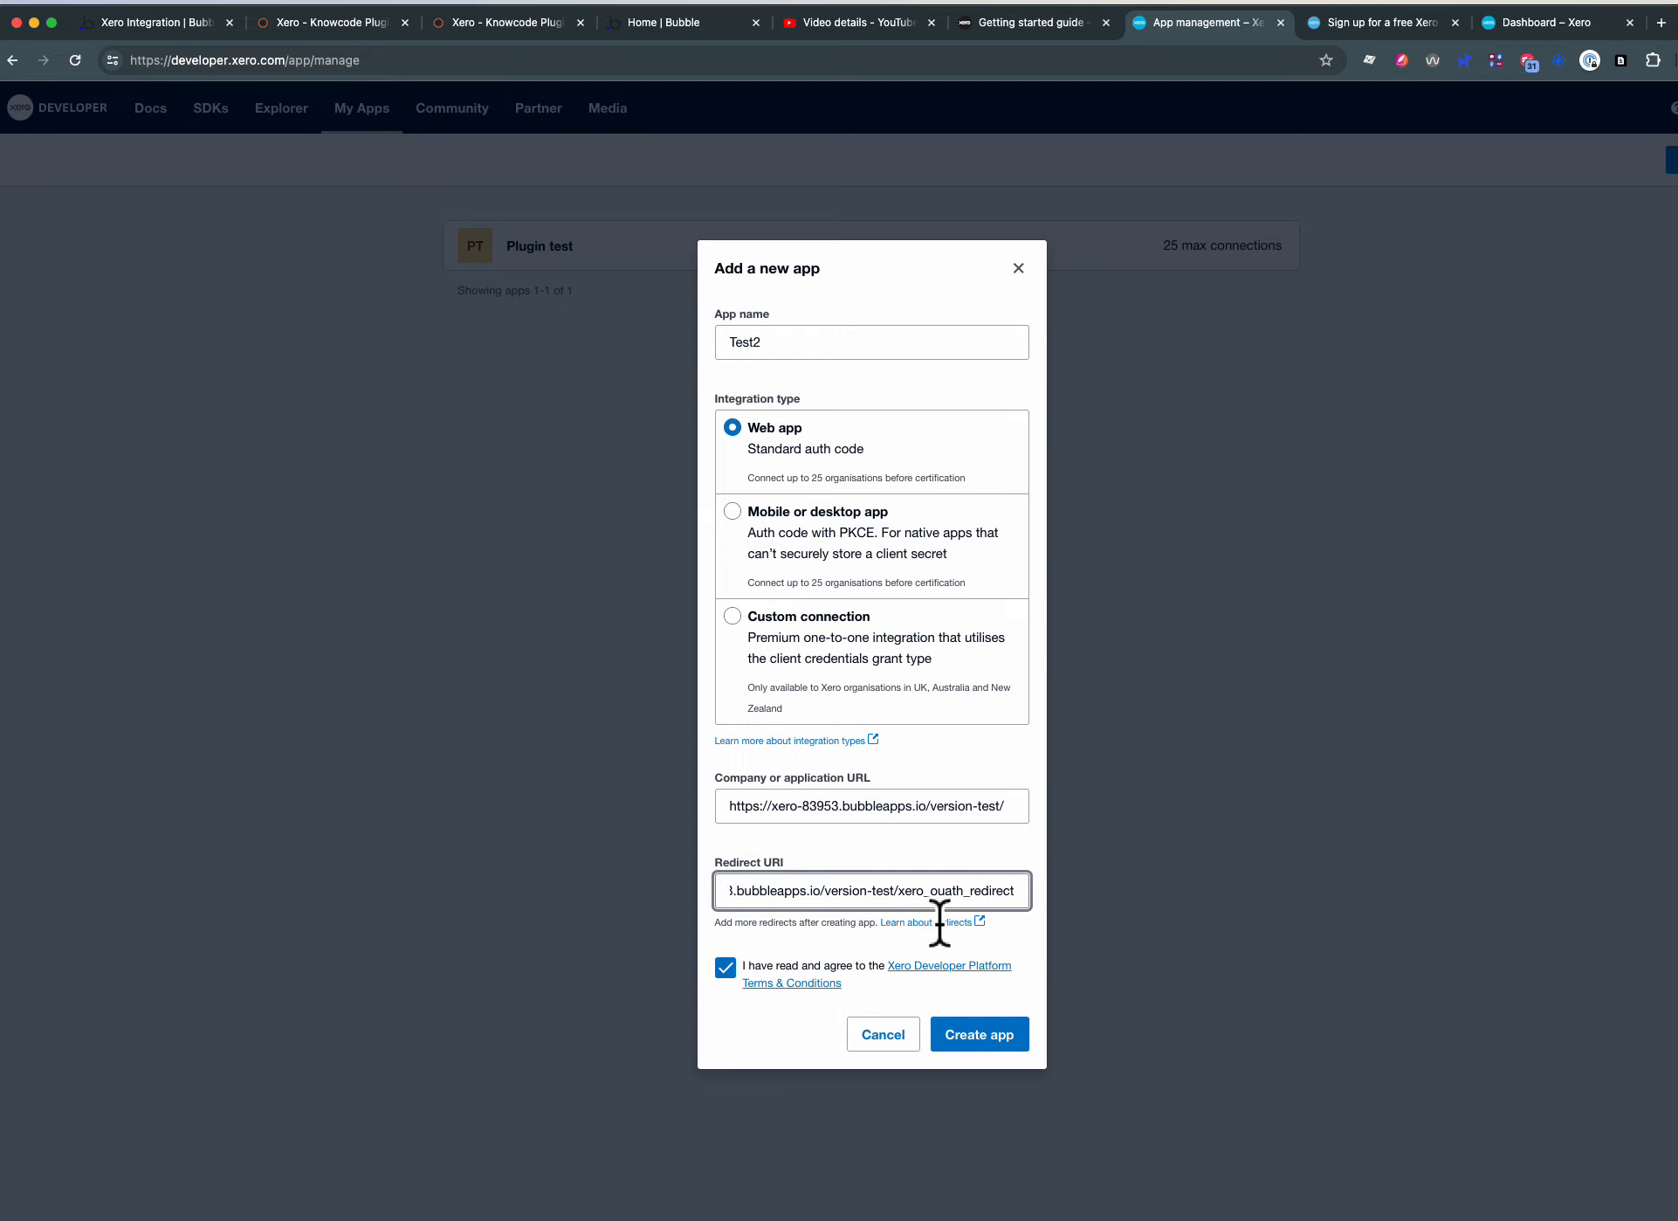
- Correct the page name in the Redirect URI to xero_oauth_redirect and try to create the app
key("BackSpace")
key("BackSpace")
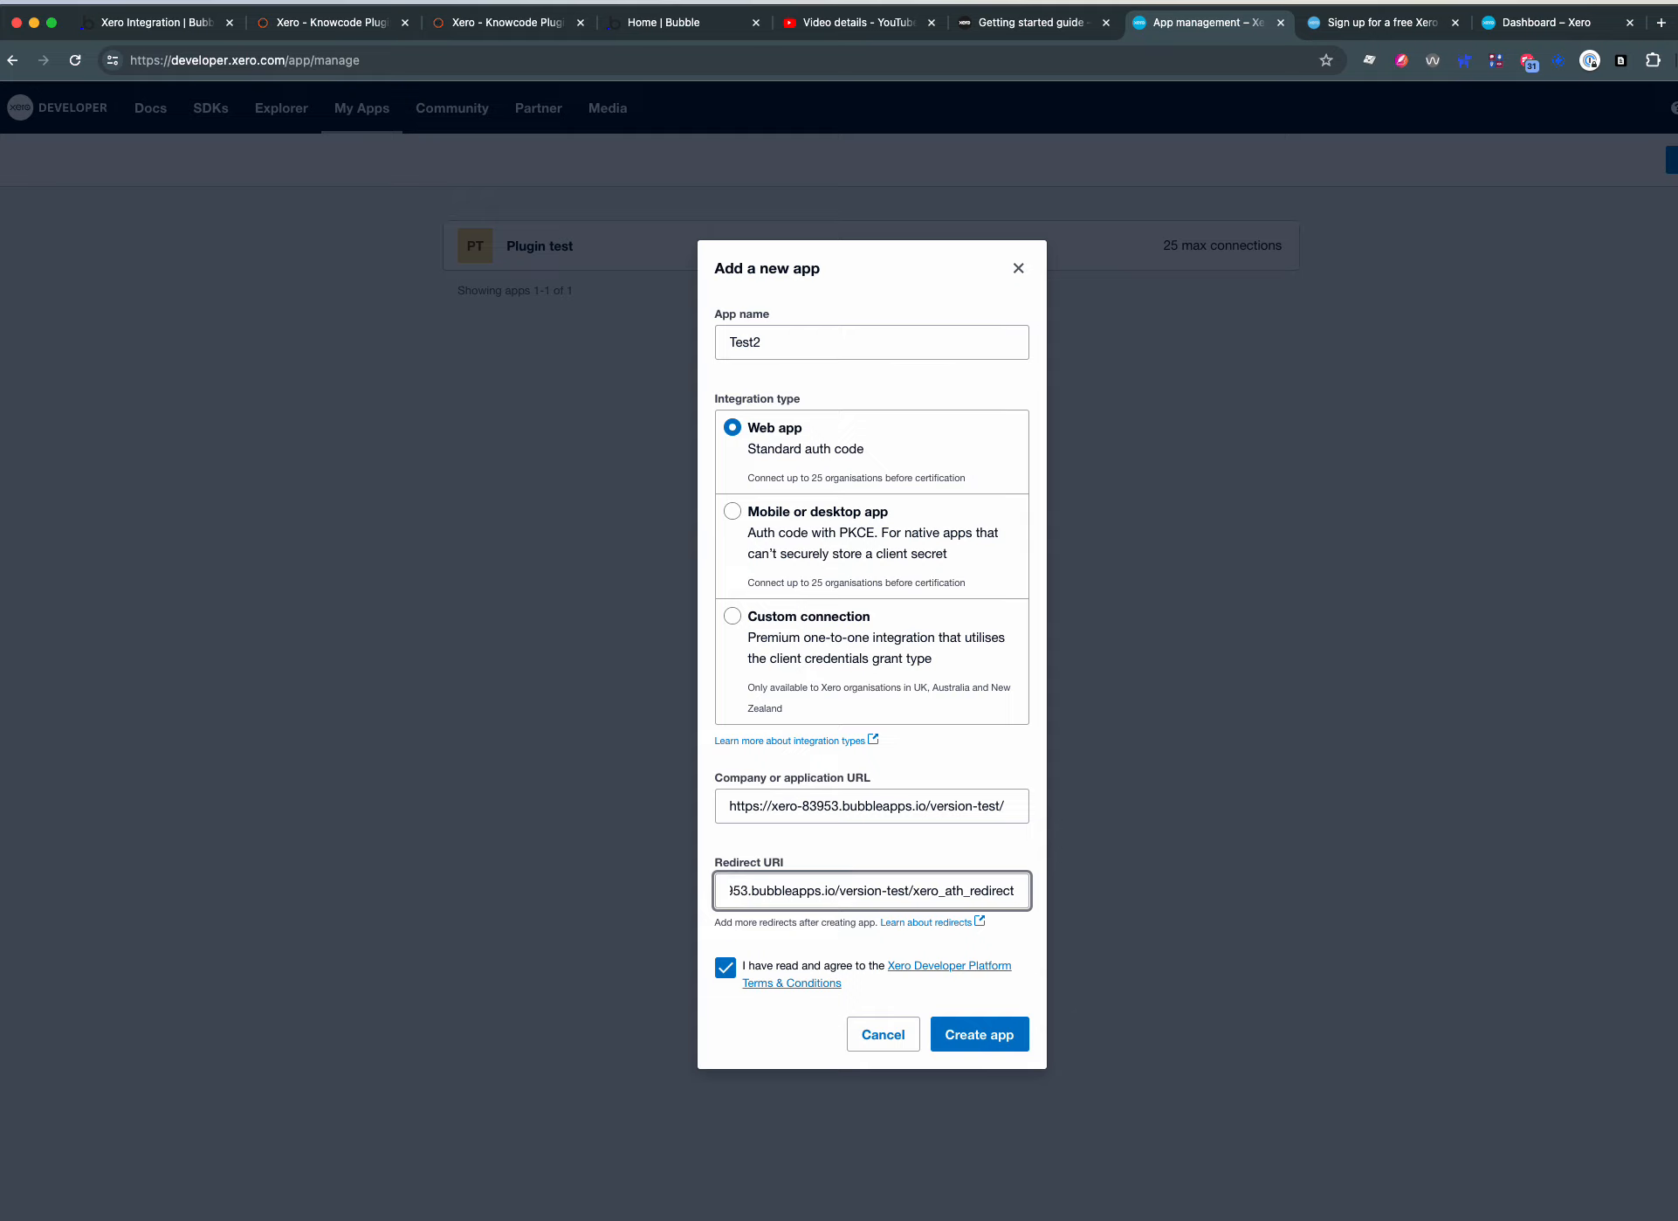
type("oa")
type("u")
key("Delete")
key("BackSpace")
type("au")
left_click(959, 1026)
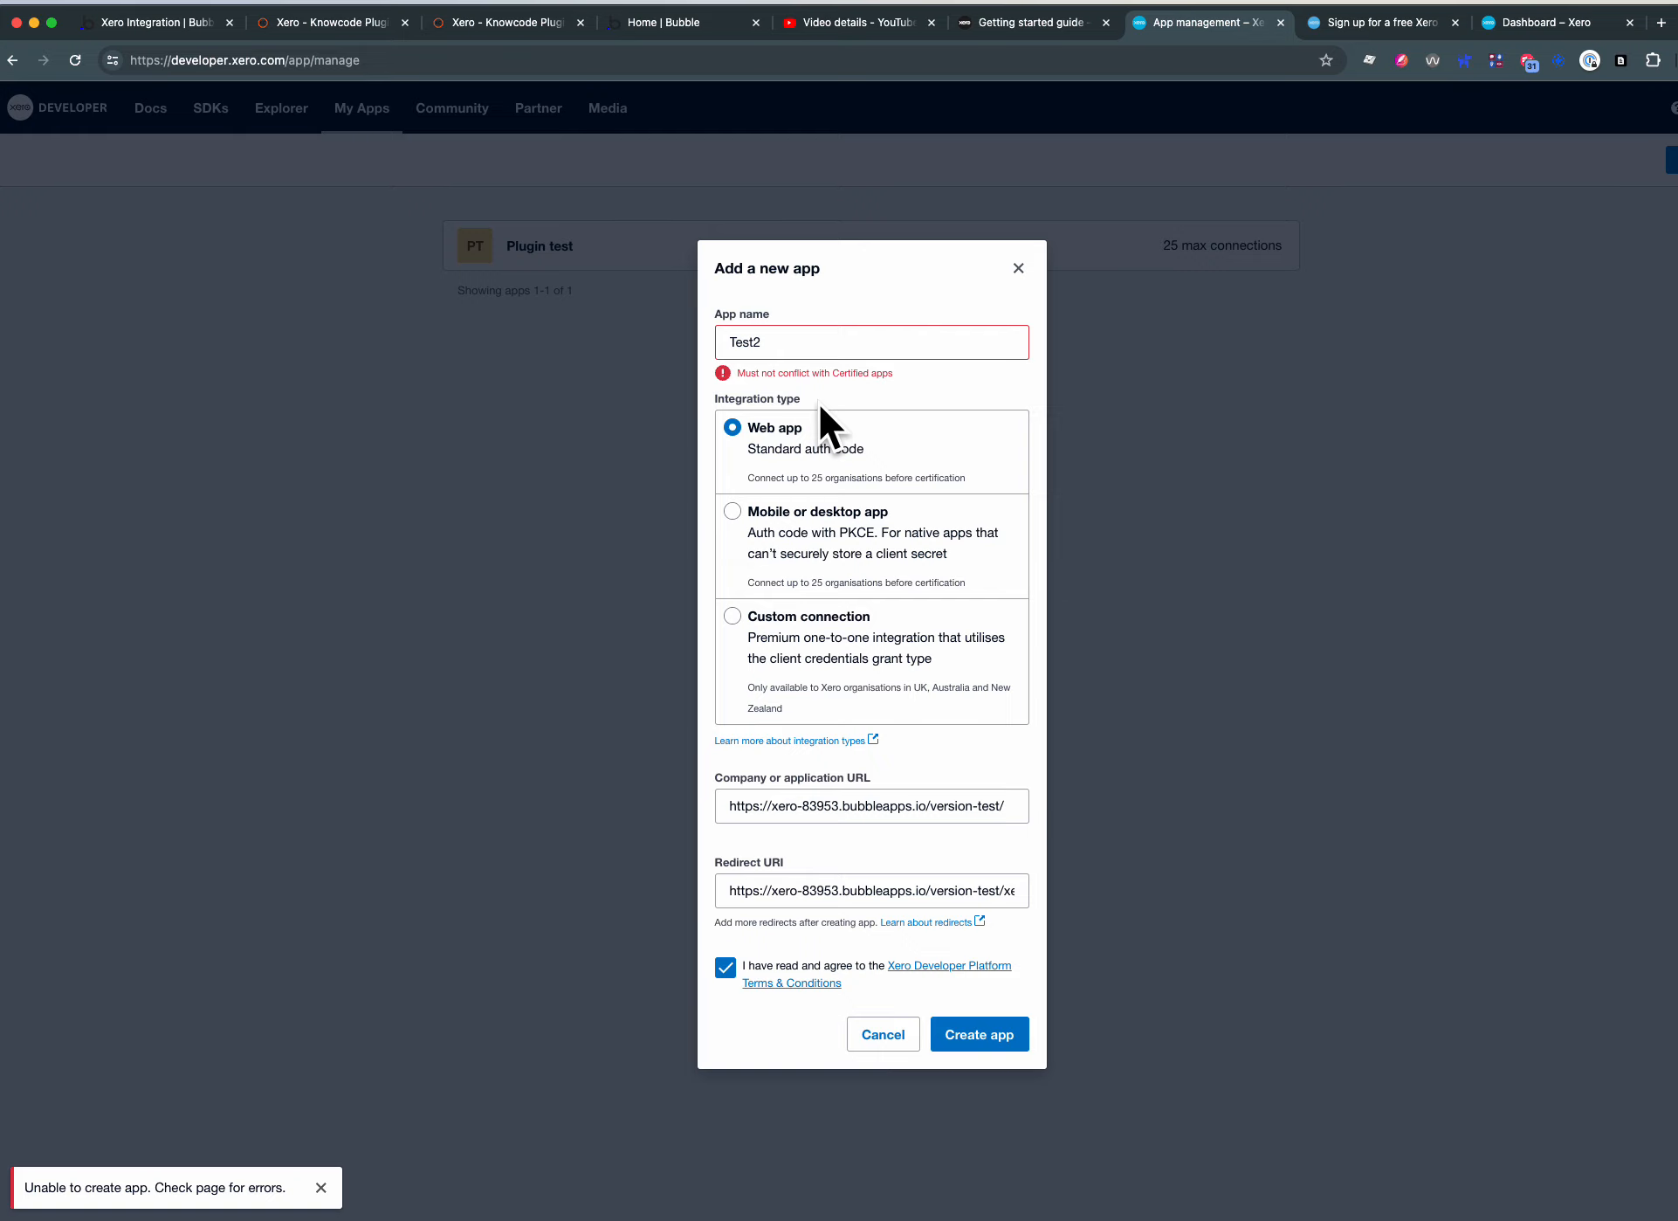
- Change the new app's name to Plugin-test2 and create the app
left_click(795, 349)
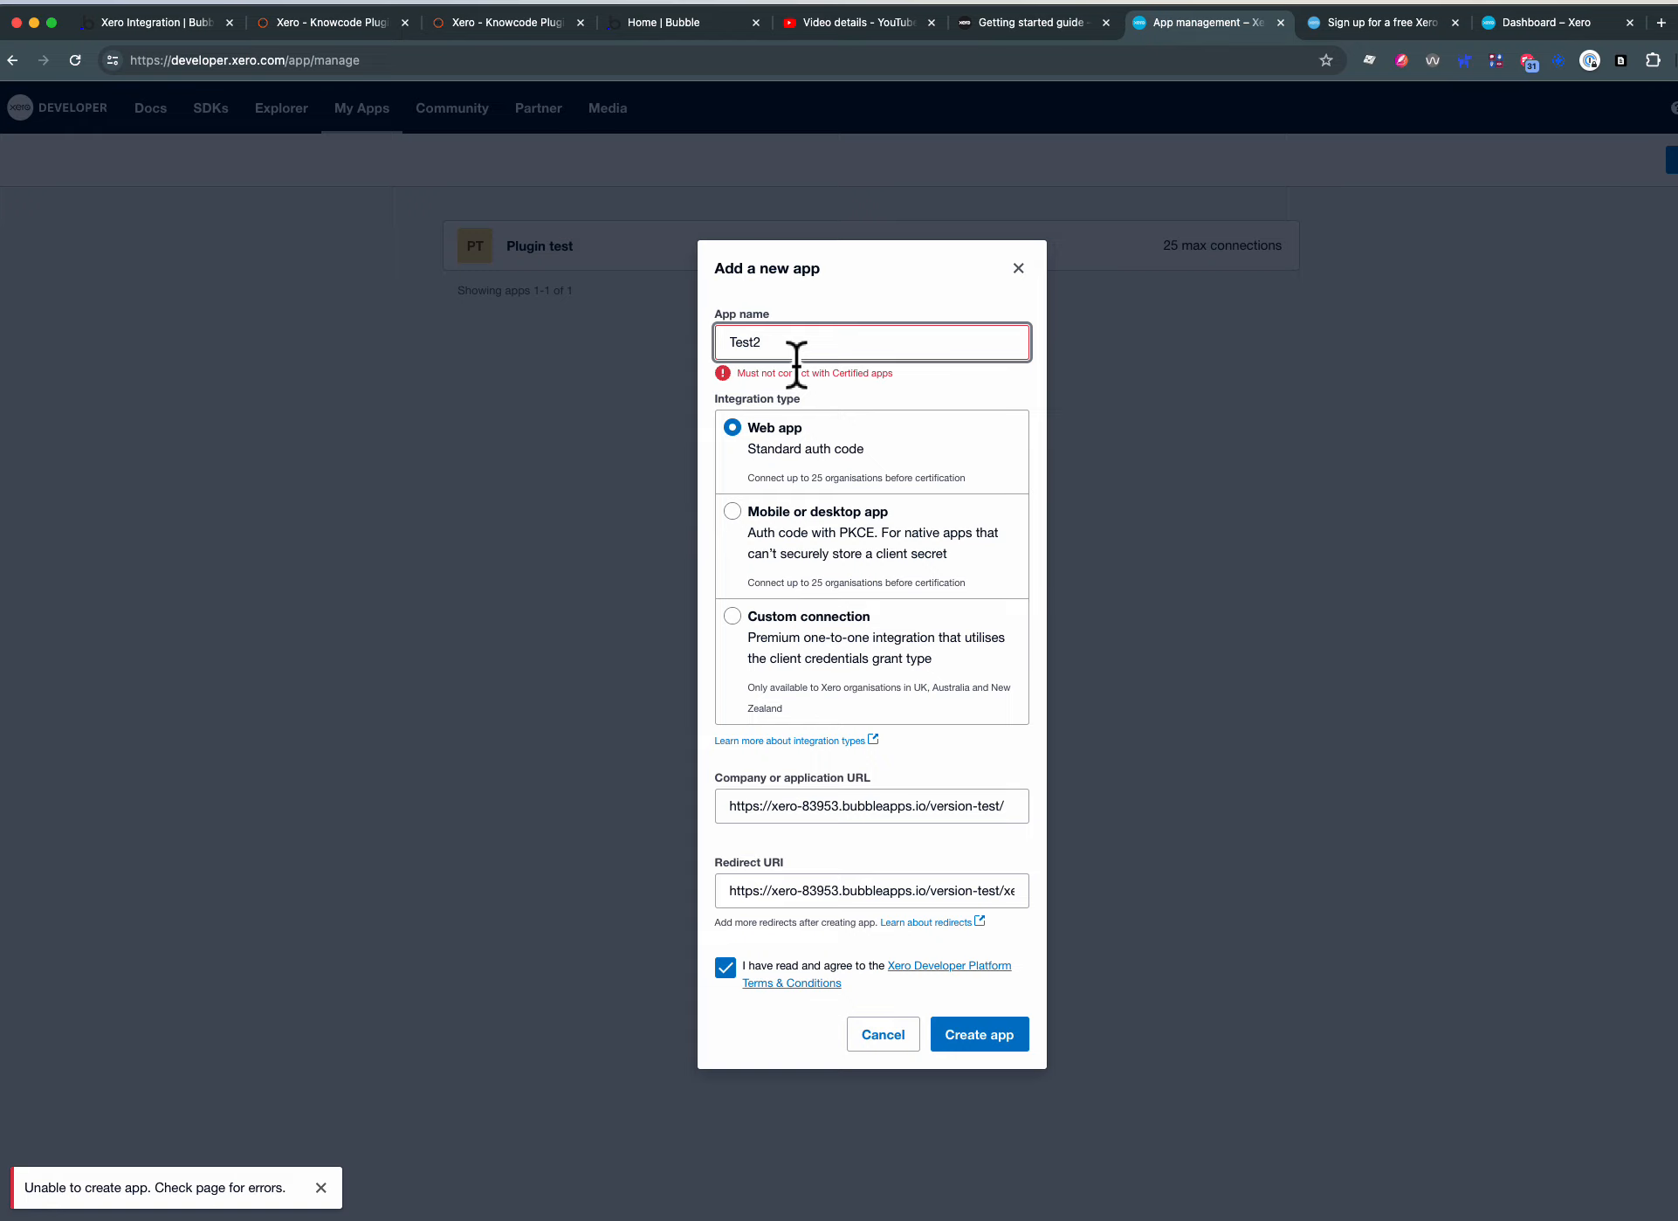
key("BackSpace")
key("BackSpace")
key("BackSpace")
key("BackSpace")
key("BackSpace")
type("Plugin")
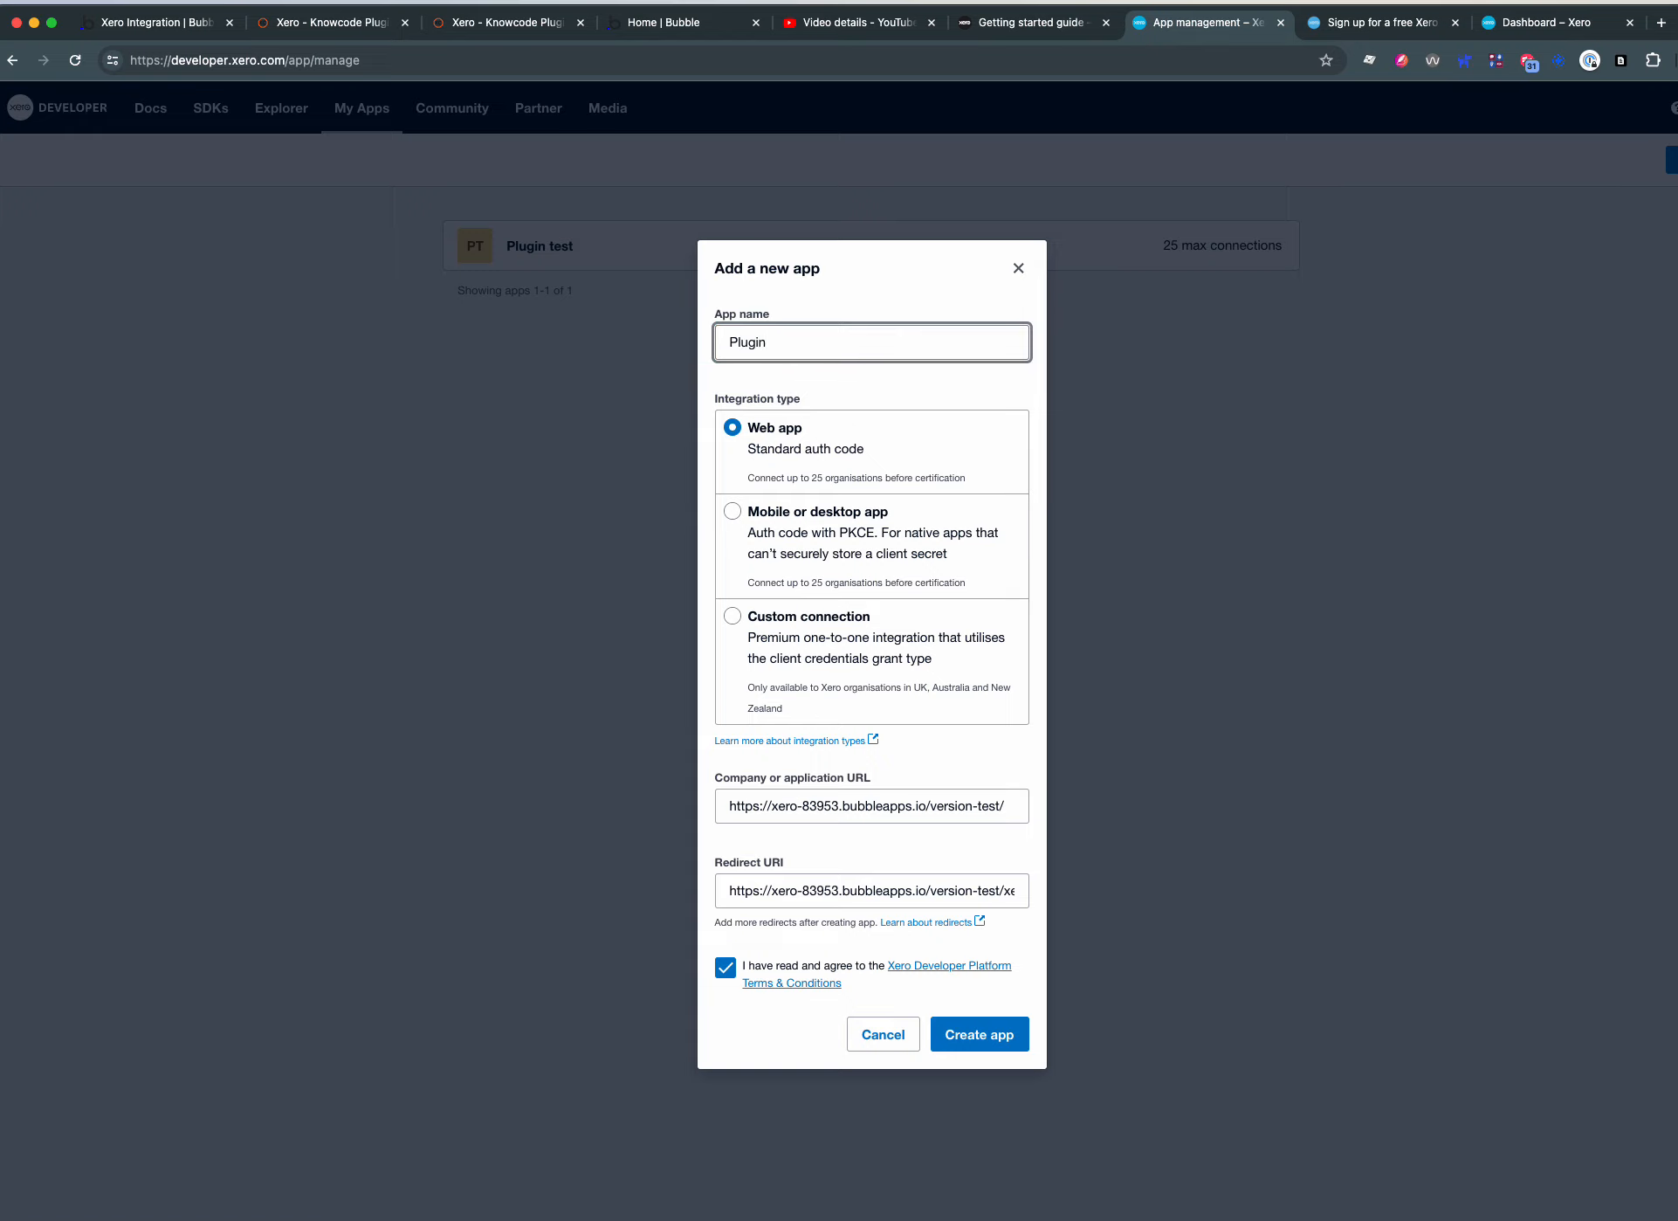
left_click(887, 381)
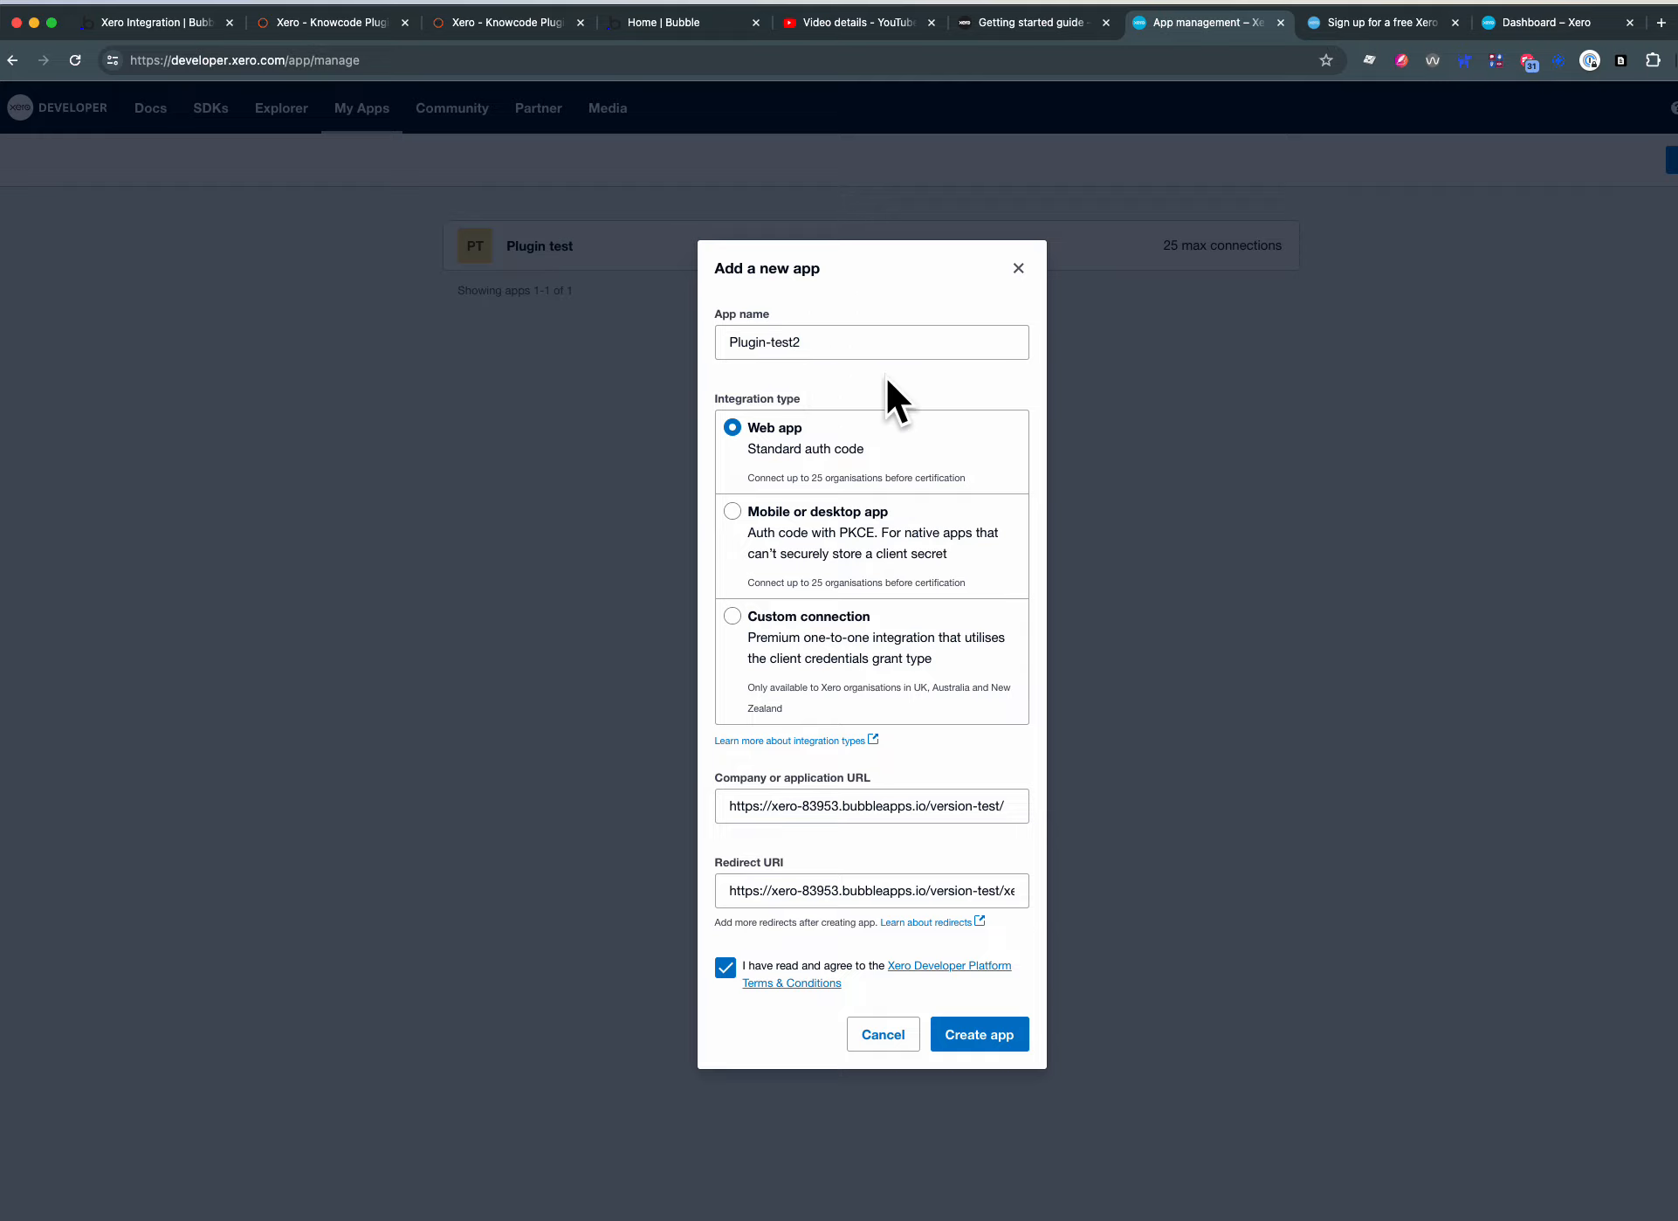
left_click(985, 1035)
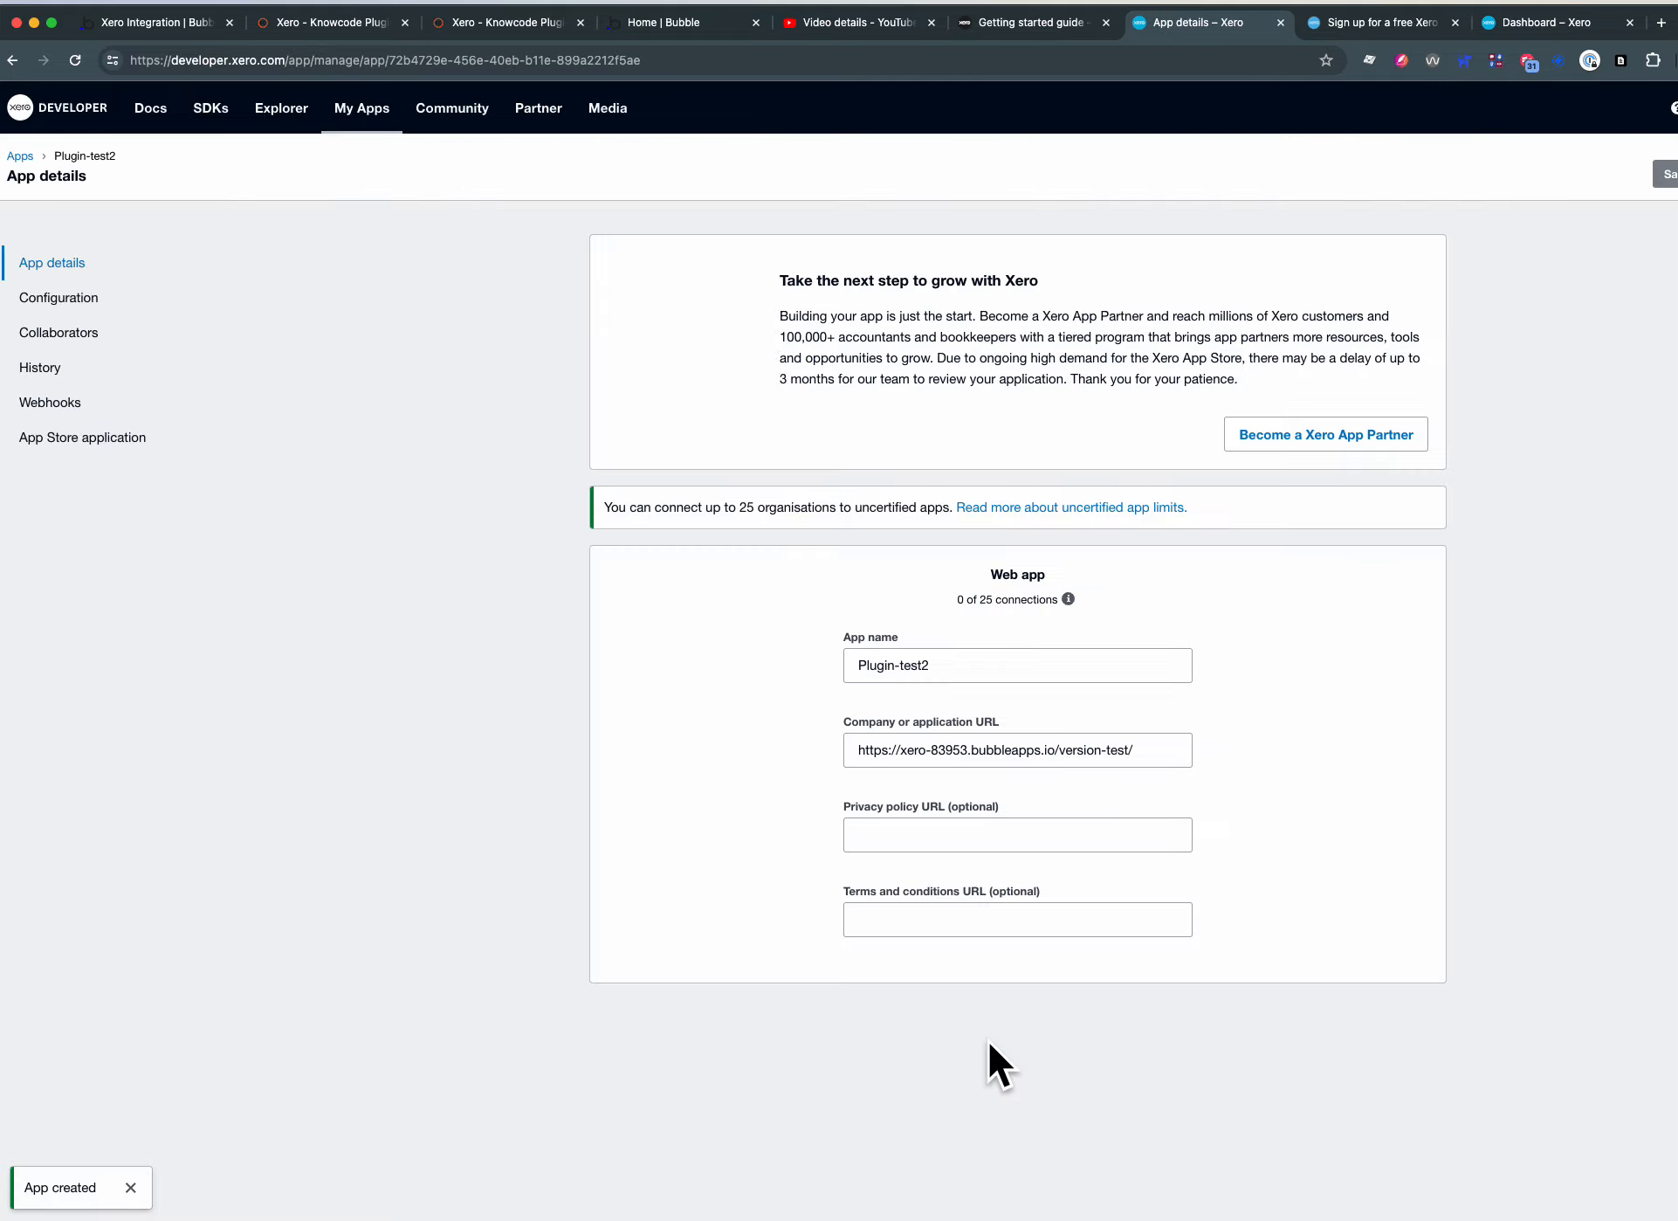
left_click(916, 839)
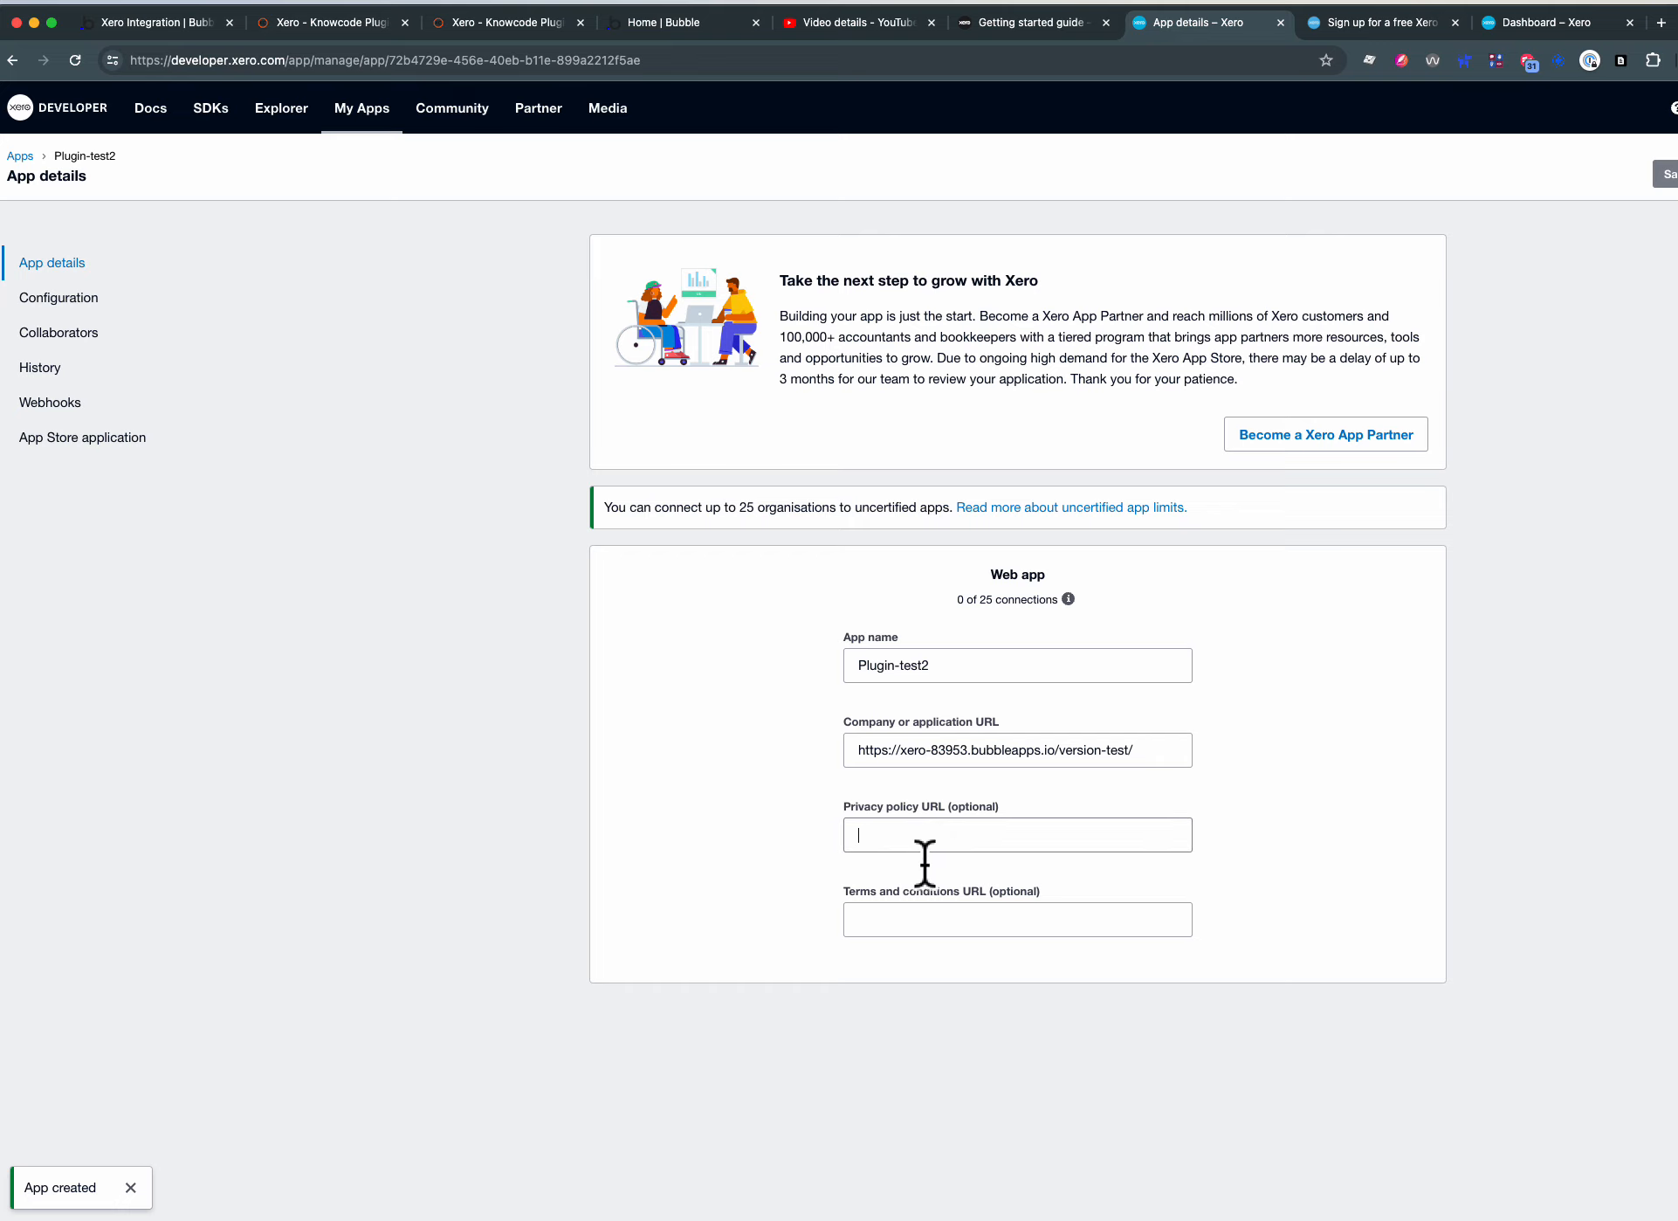
left_click(933, 927)
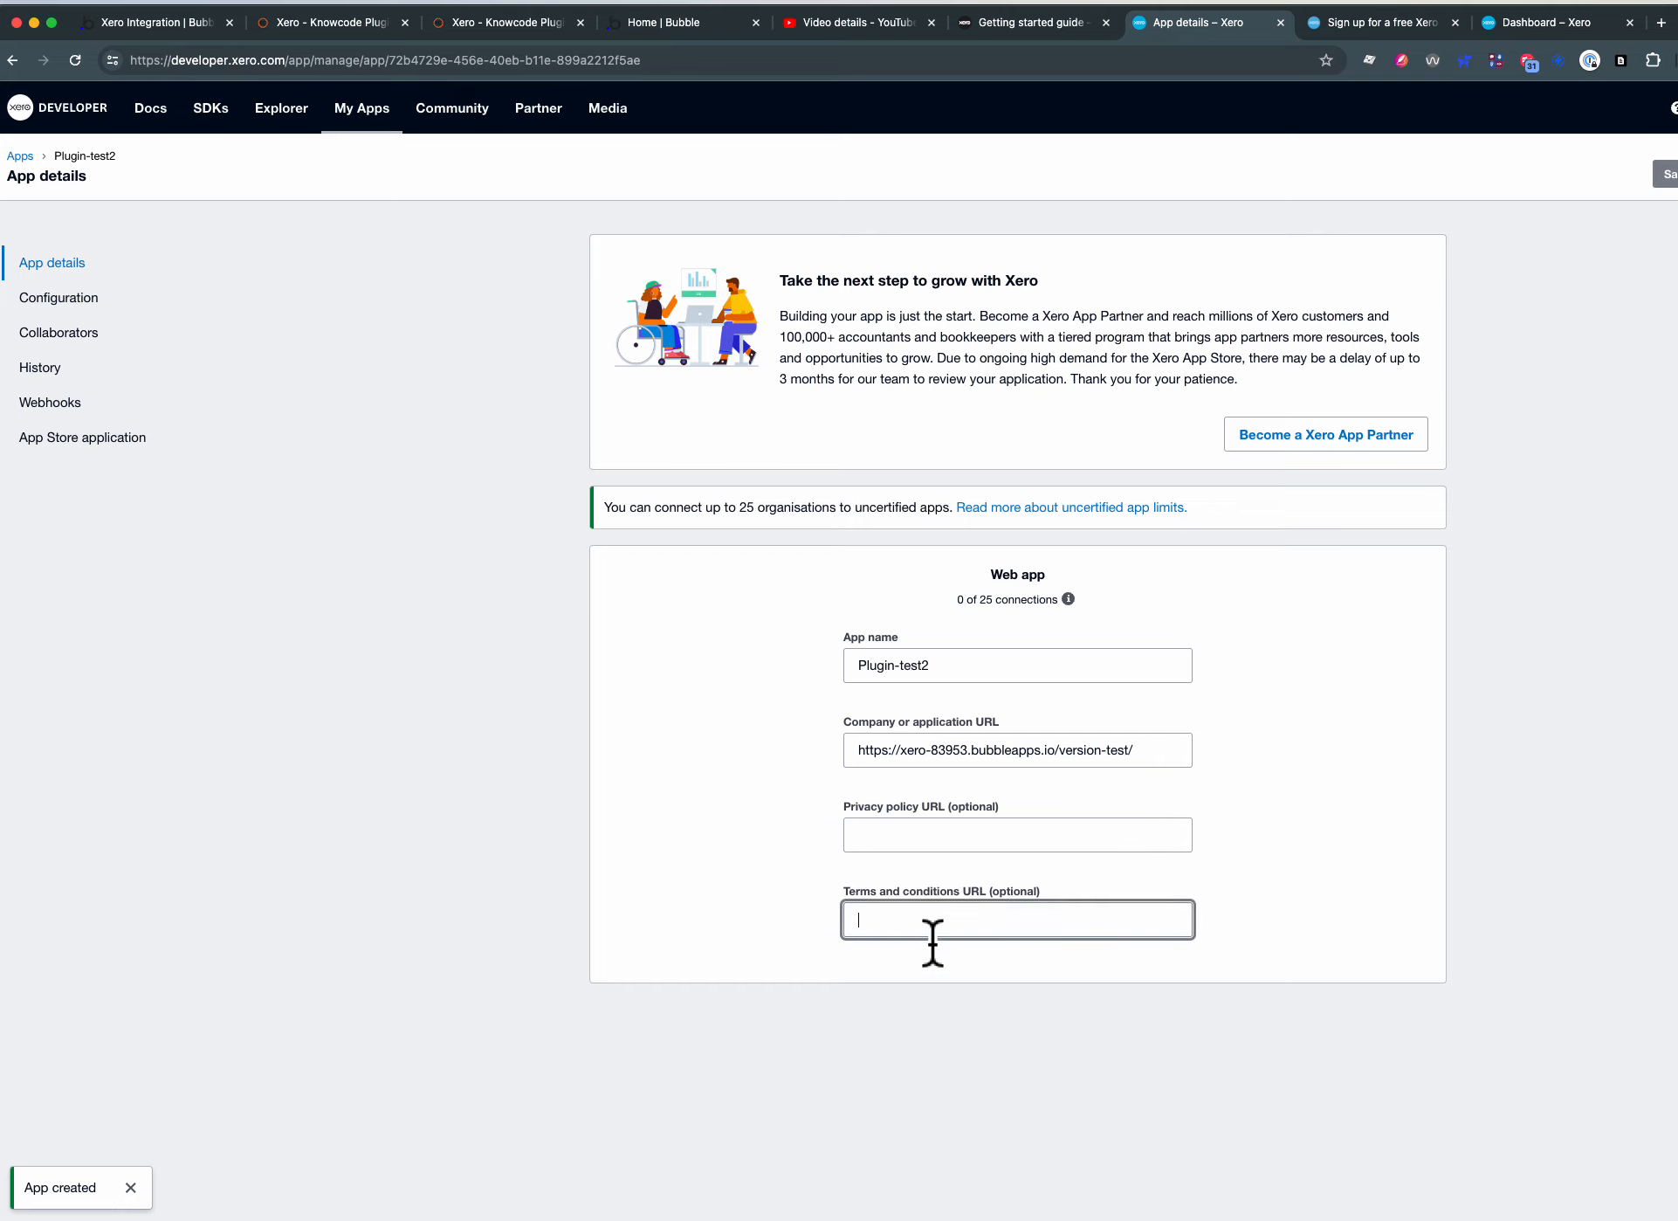
left_click(44, 298)
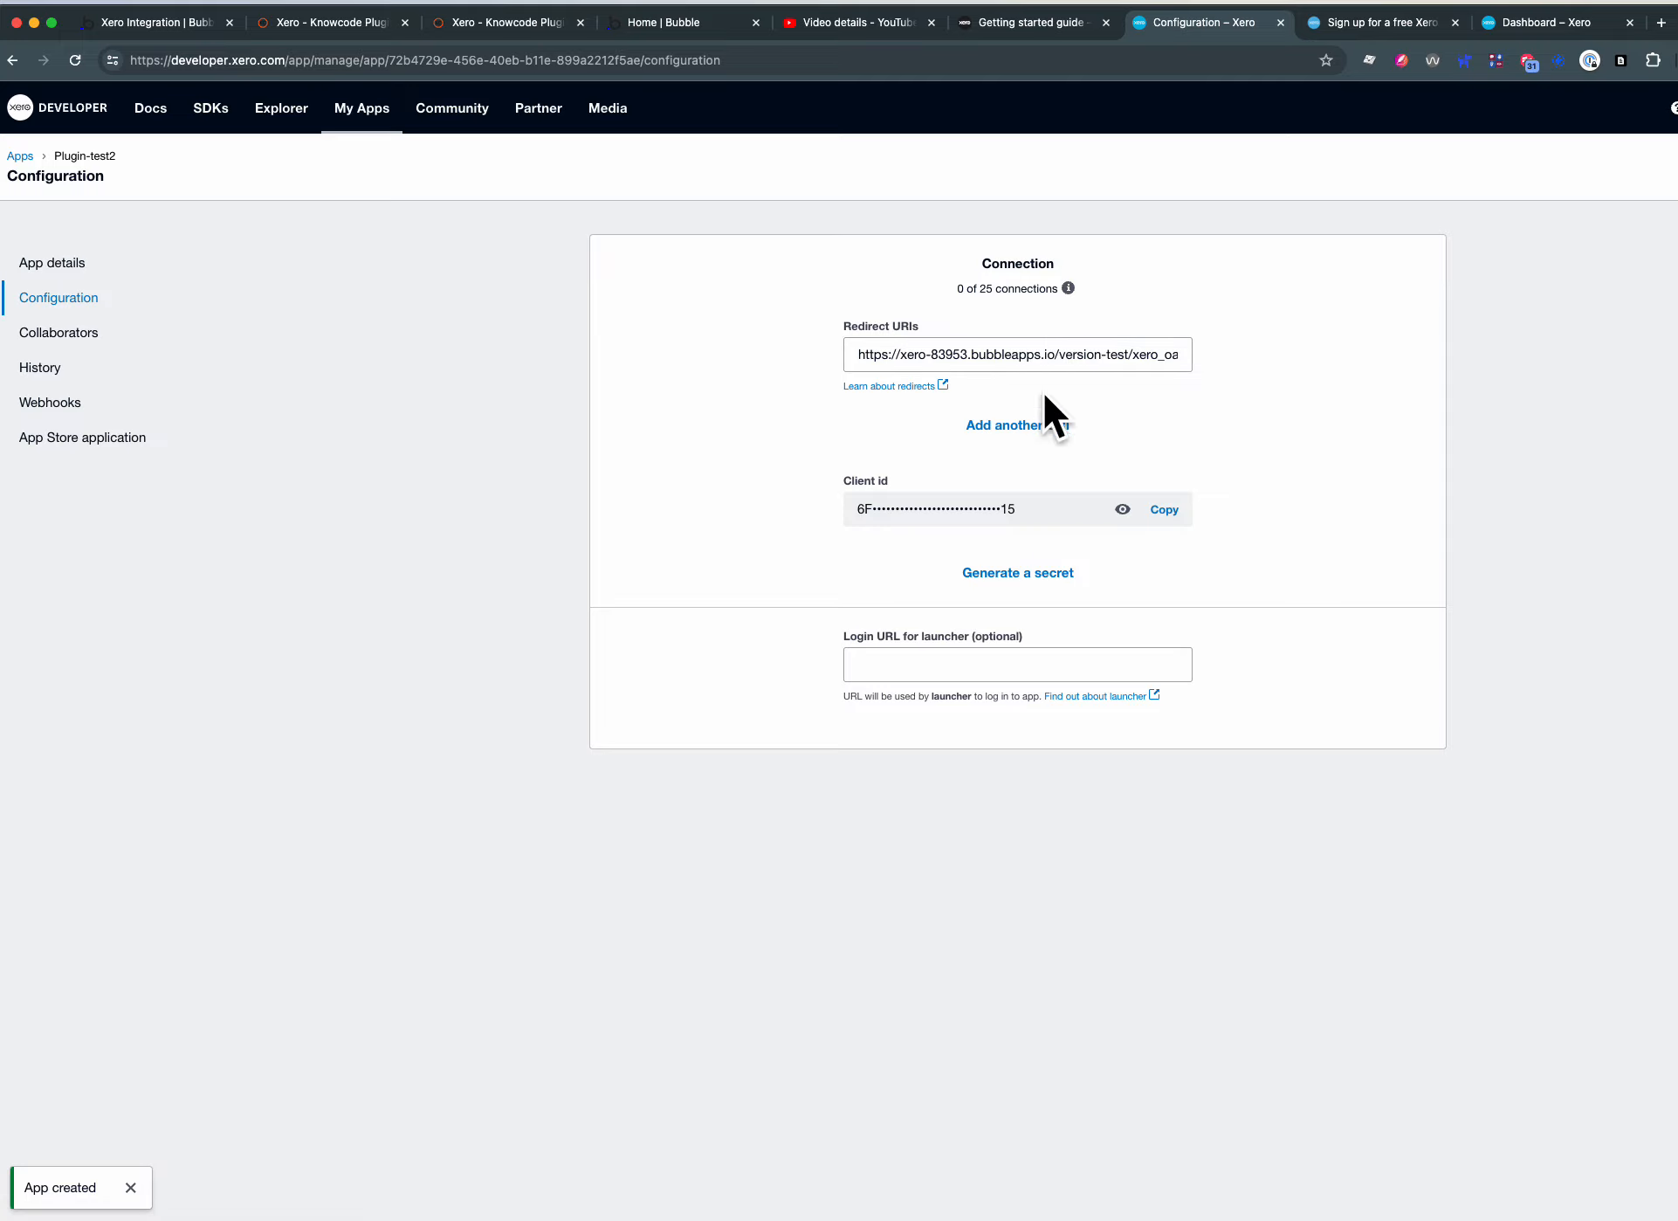
triple_click(1086, 360)
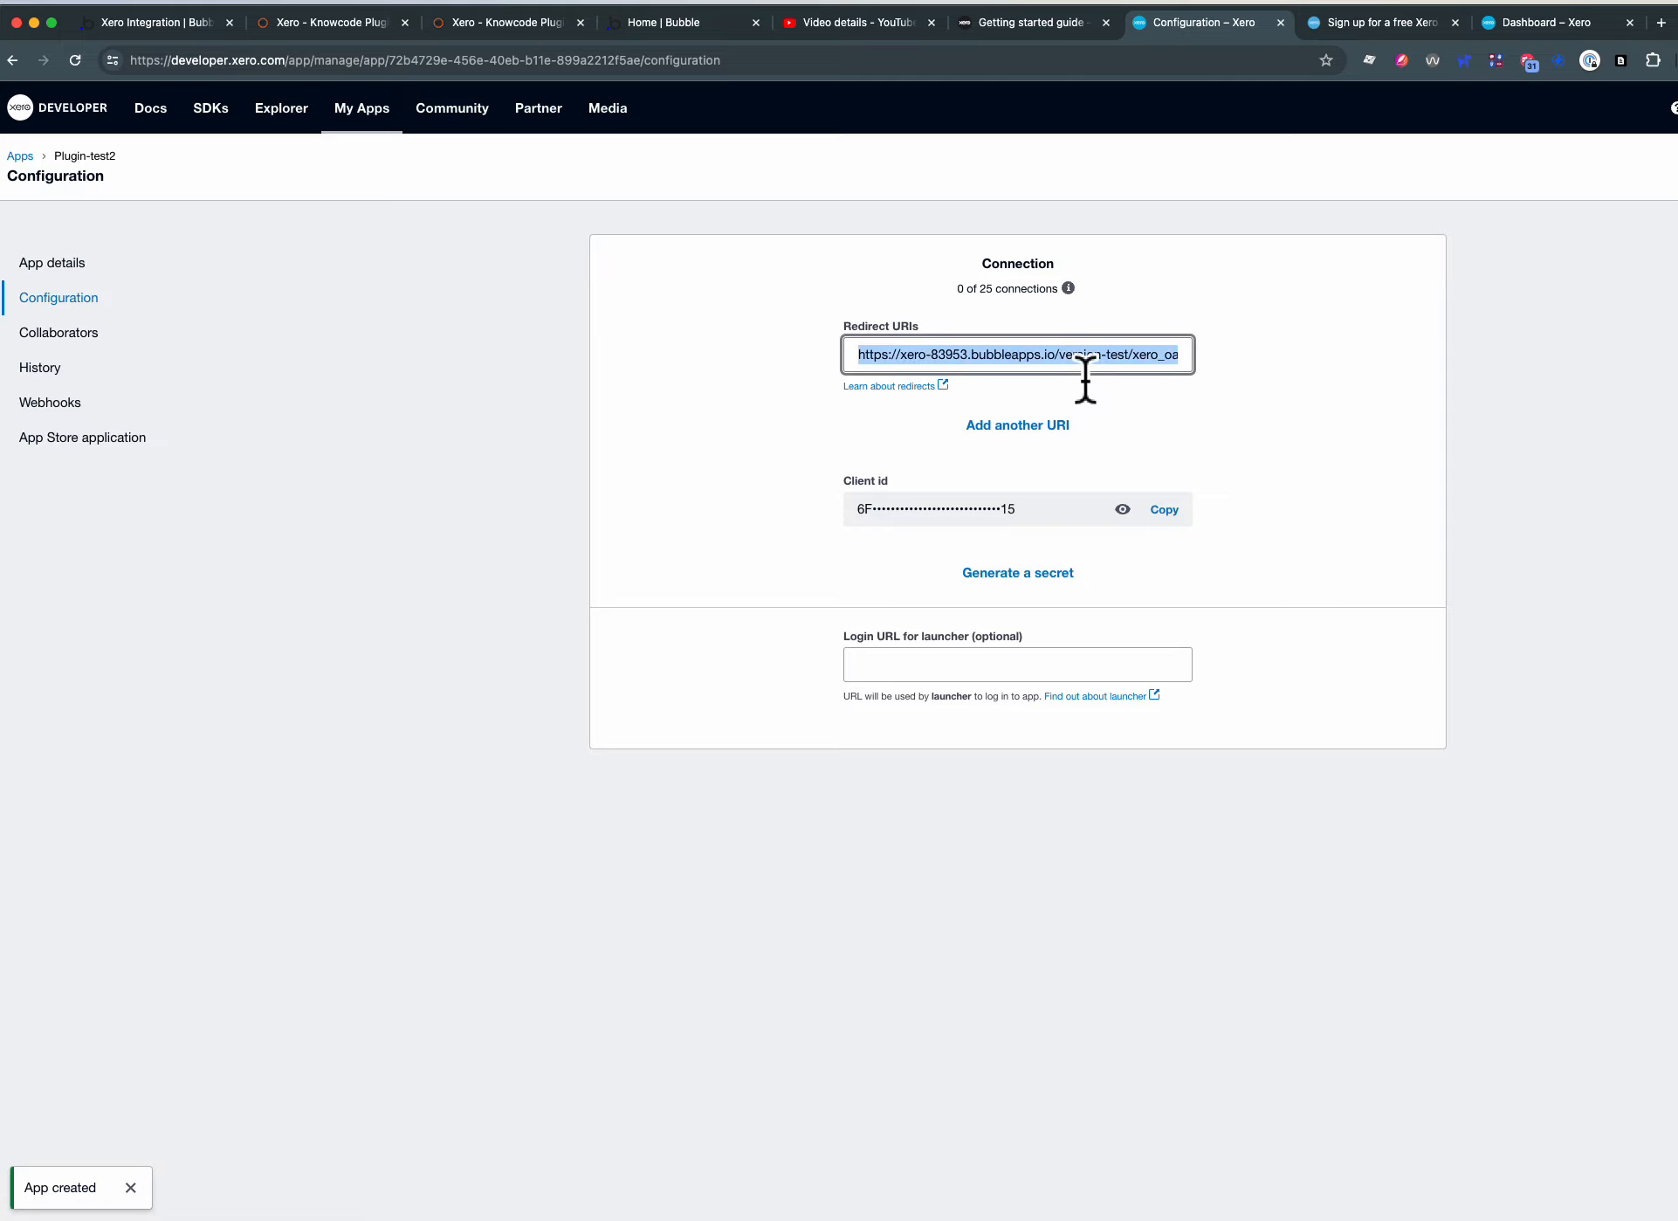
left_click(1013, 426)
left_click(937, 410)
type("https://xero-83953.bubbleapps.io/version-test/xero_oauth_redirect")
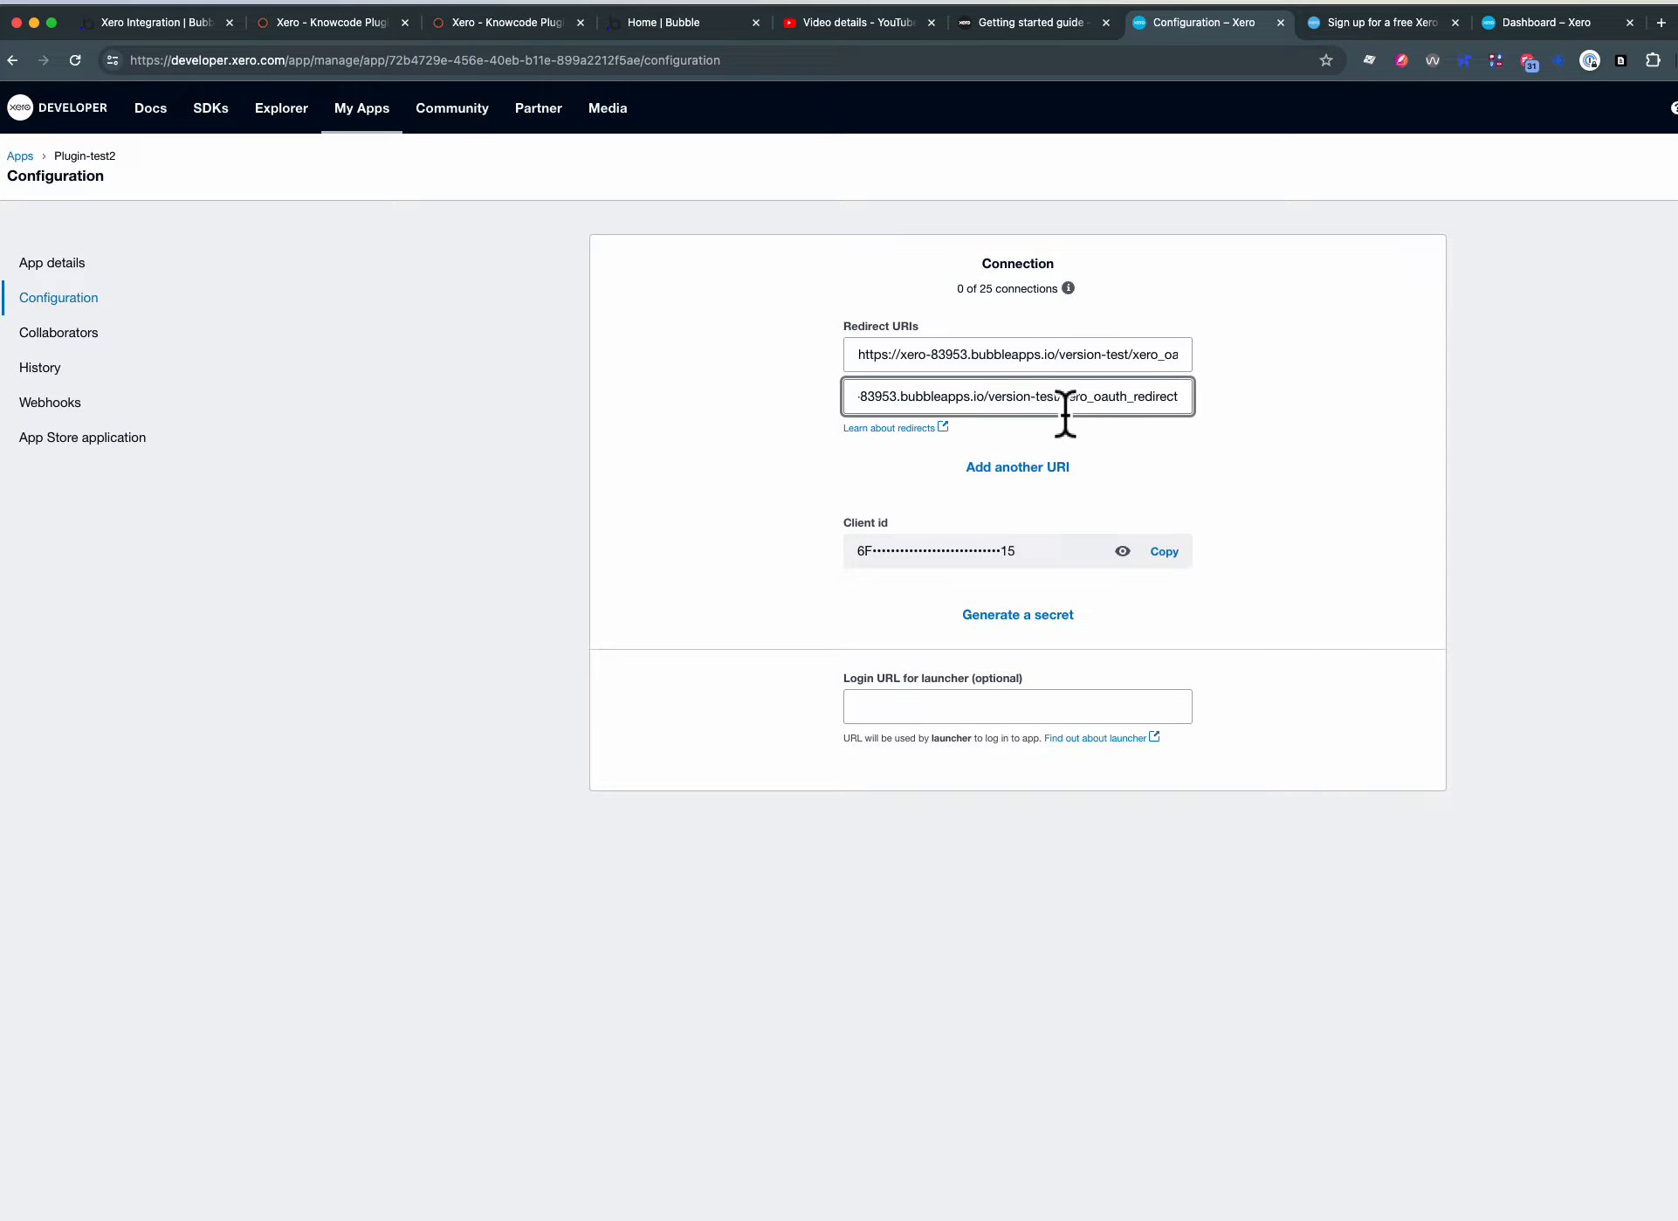
left_click_drag(1062, 408, 991, 411)
key("BackSpace")
key("BackSpace")
left_click(819, 443)
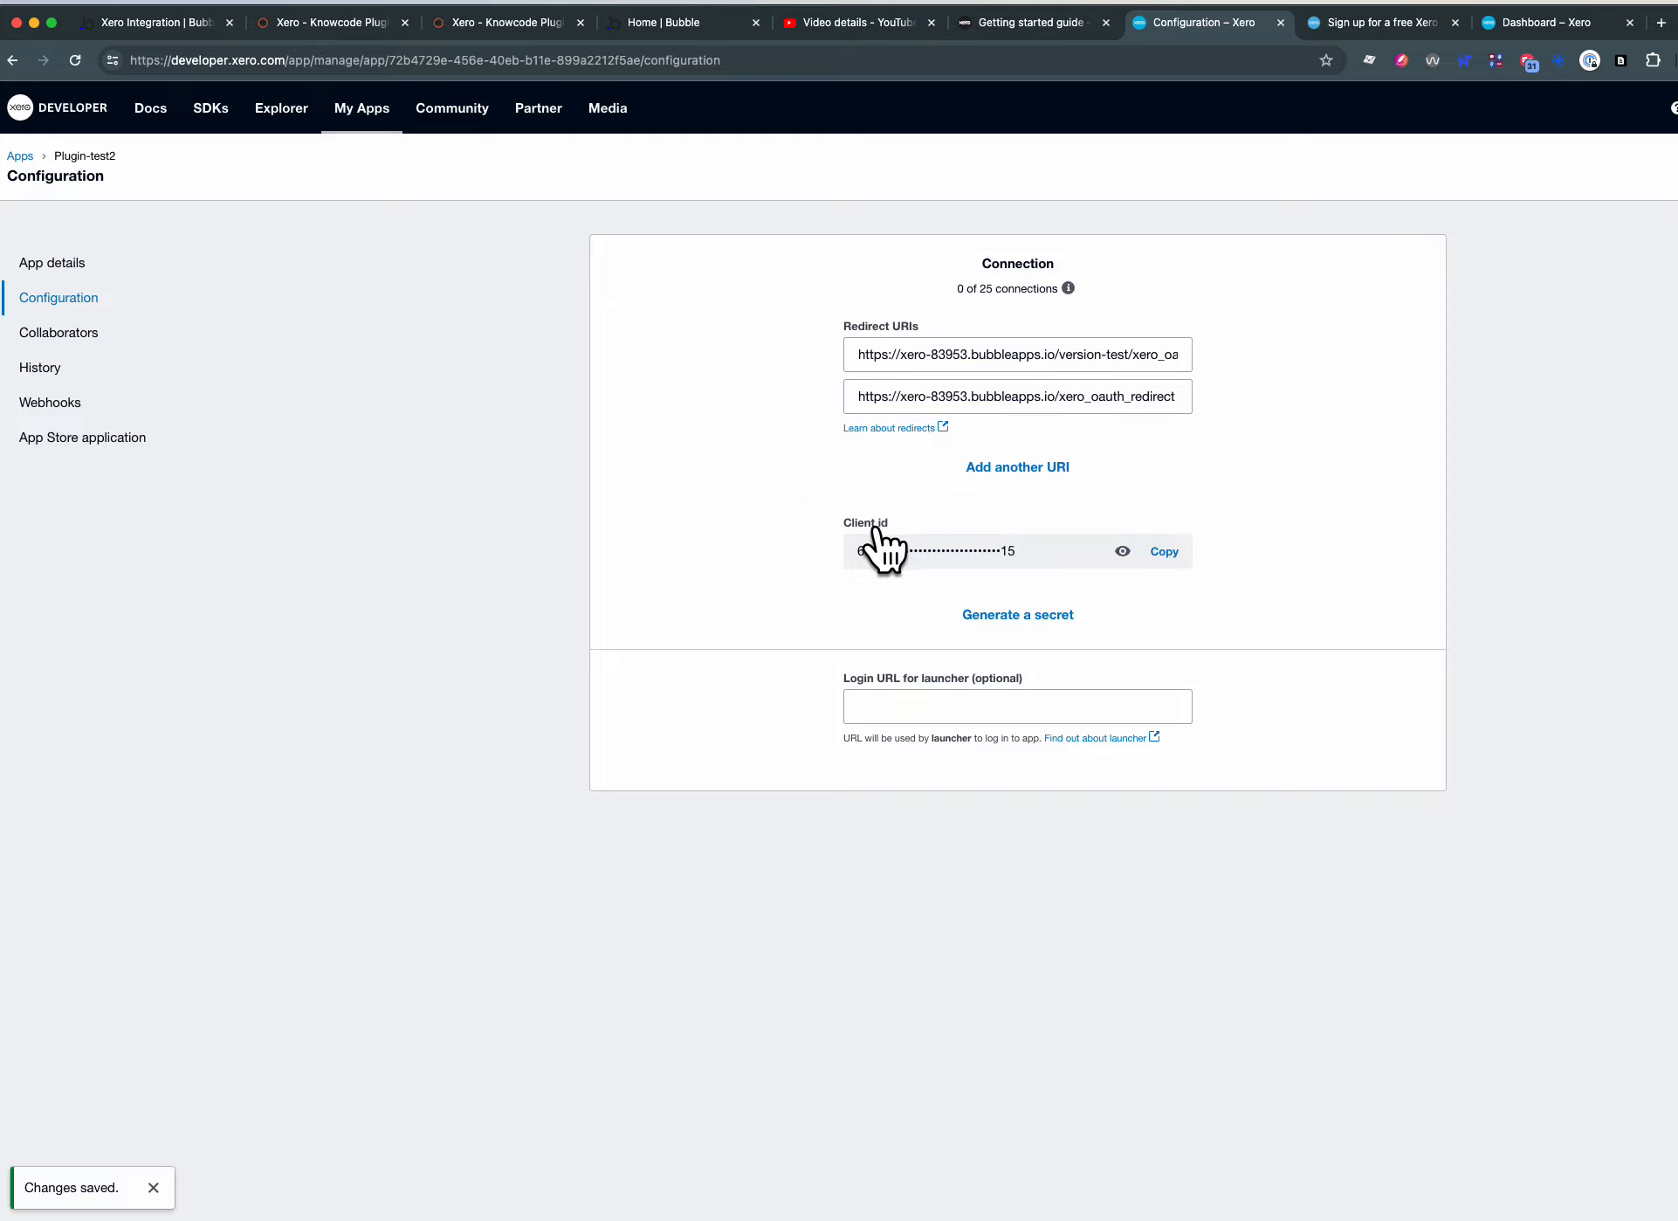
- Copy the app's client ID and generate a client secret for it
left_click(1162, 551)
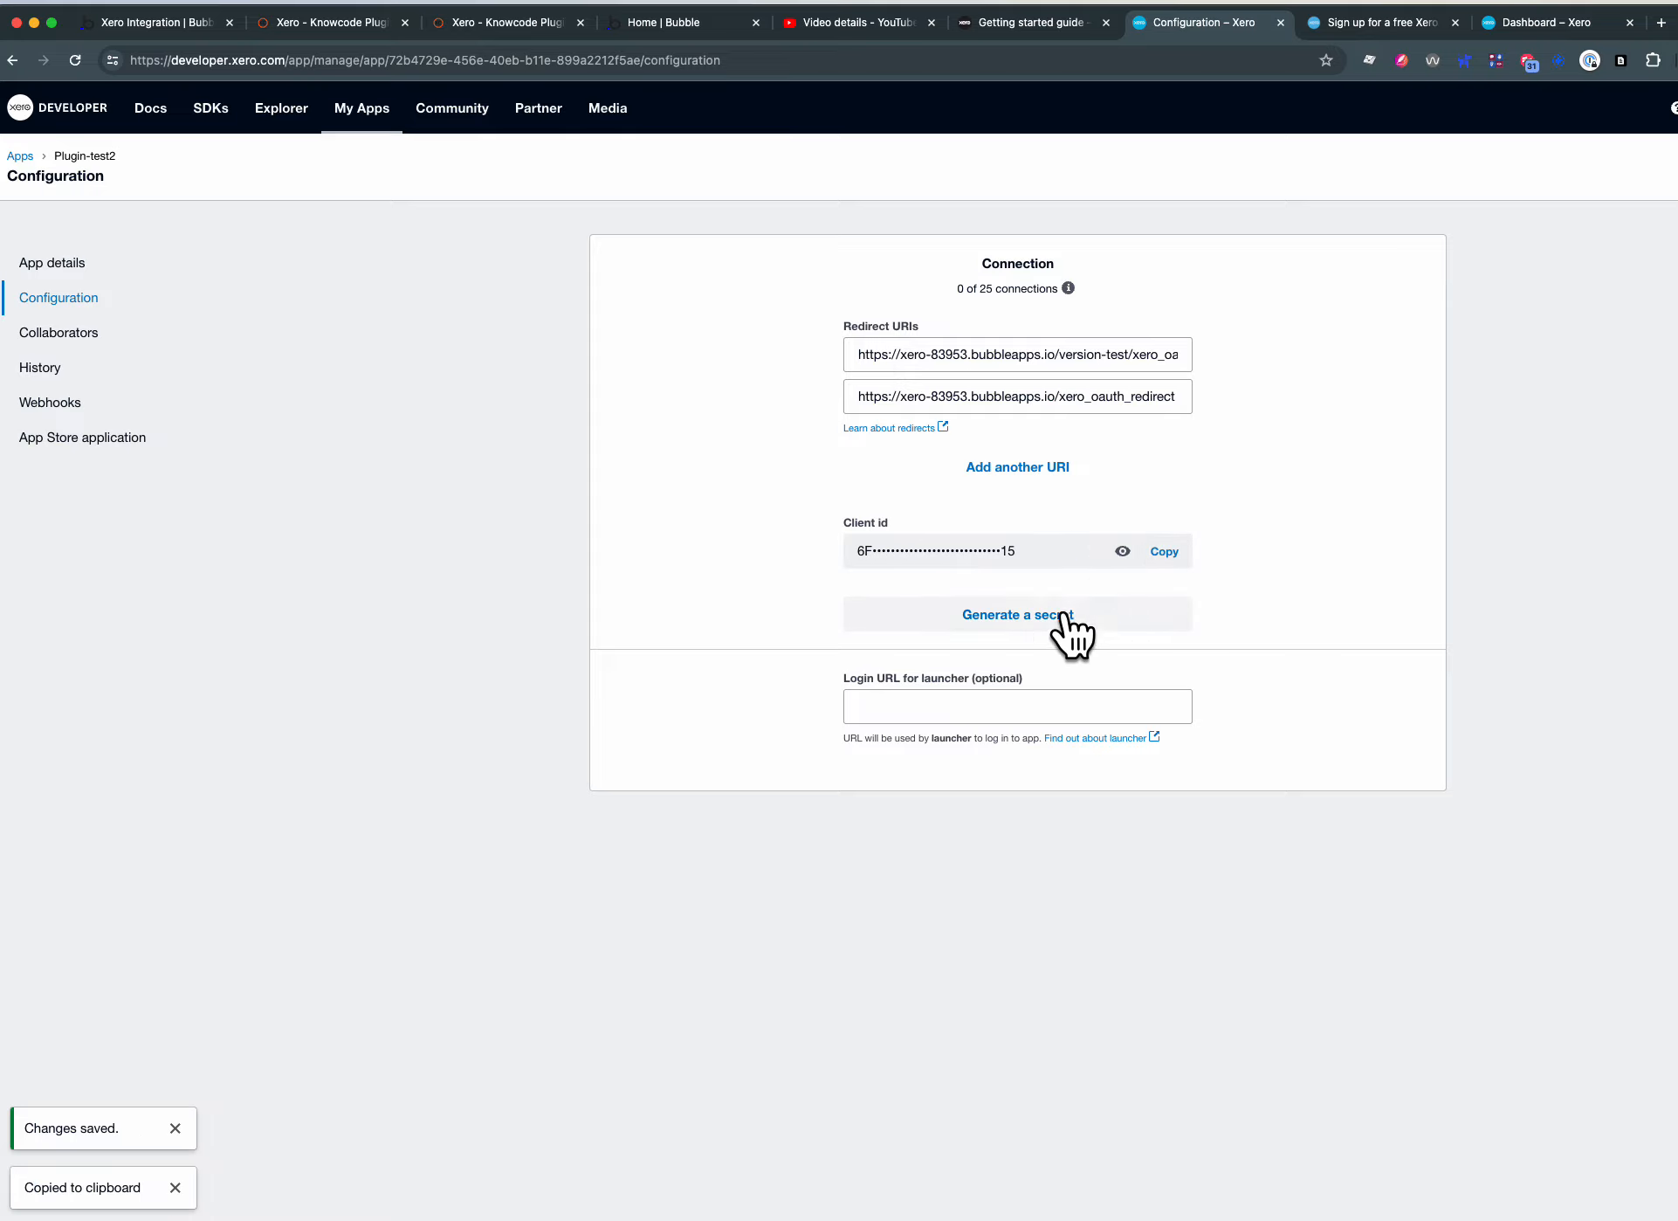
left_click(1042, 615)
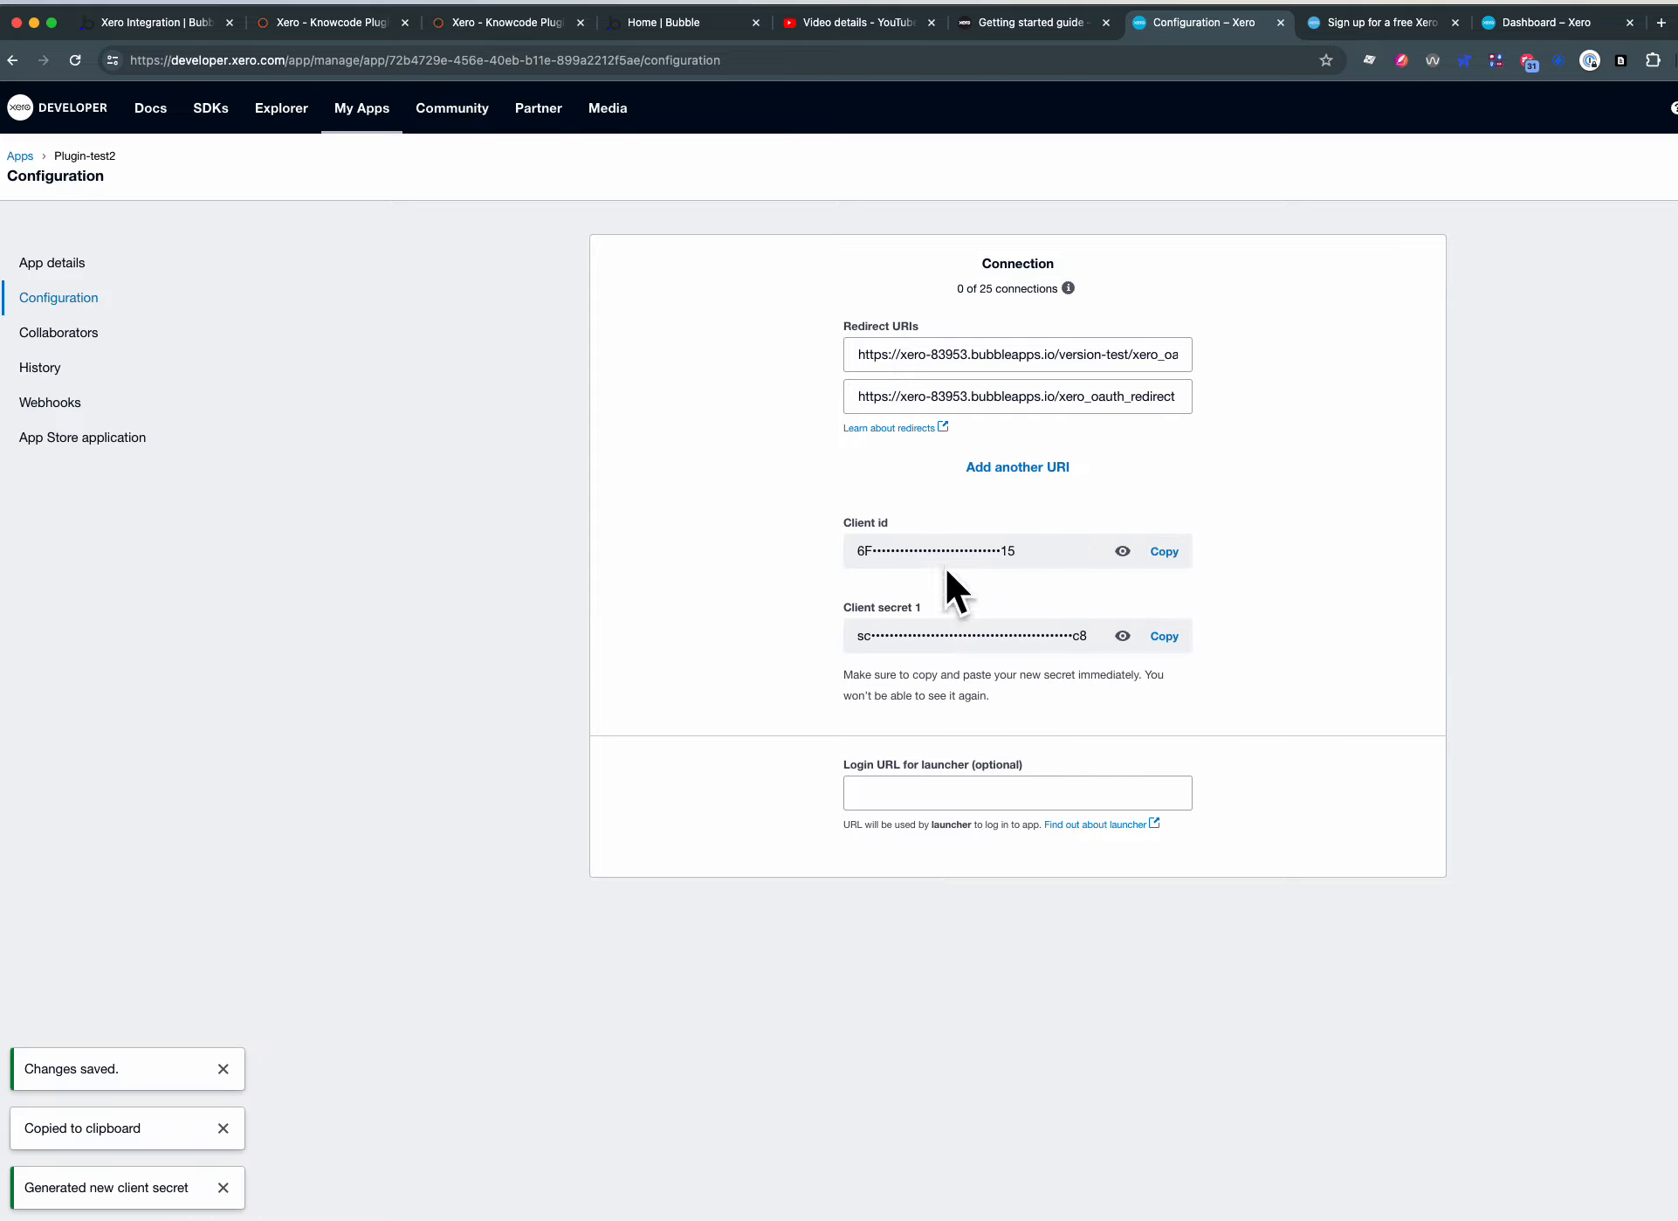
left_click_drag(948, 552, 879, 566)
left_click_drag(972, 640, 877, 648)
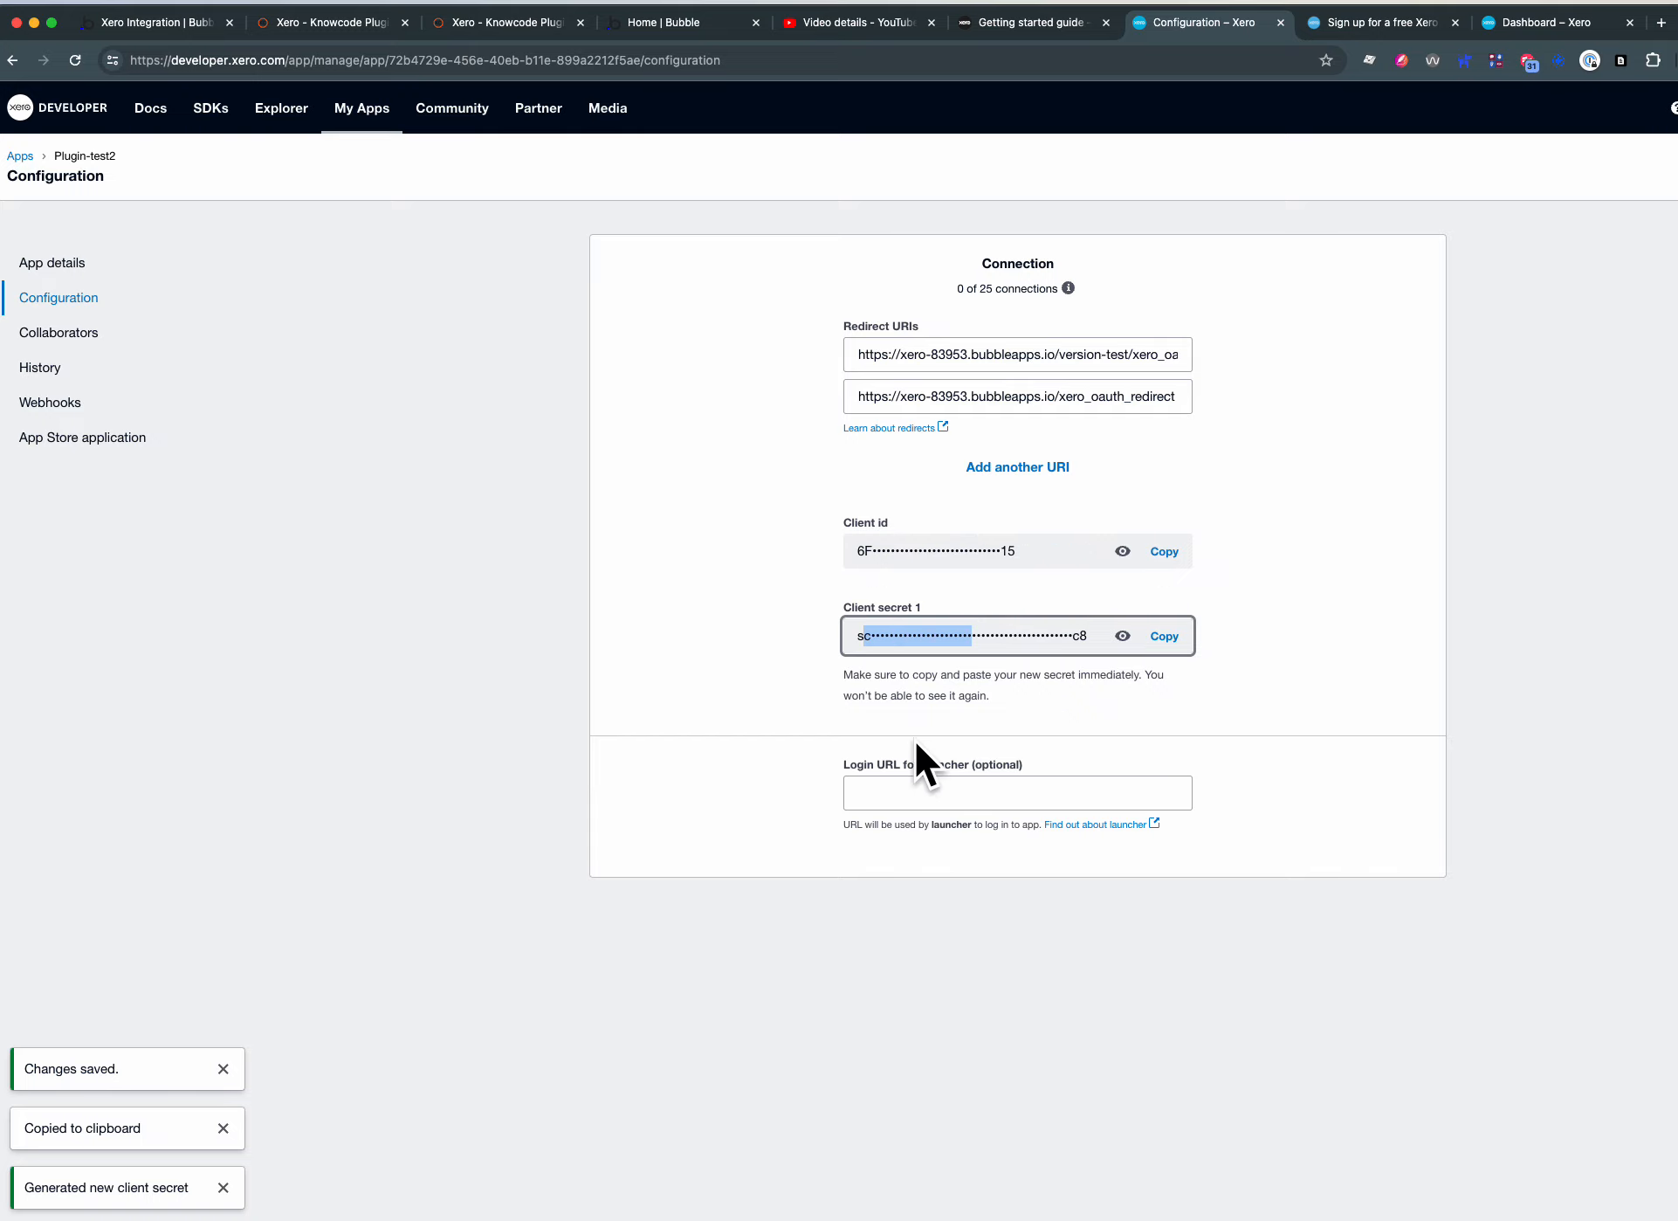
- Check the page list in the Bubble editor against the full version-test redirect URI in the Xero app configuration
left_click(170, 24)
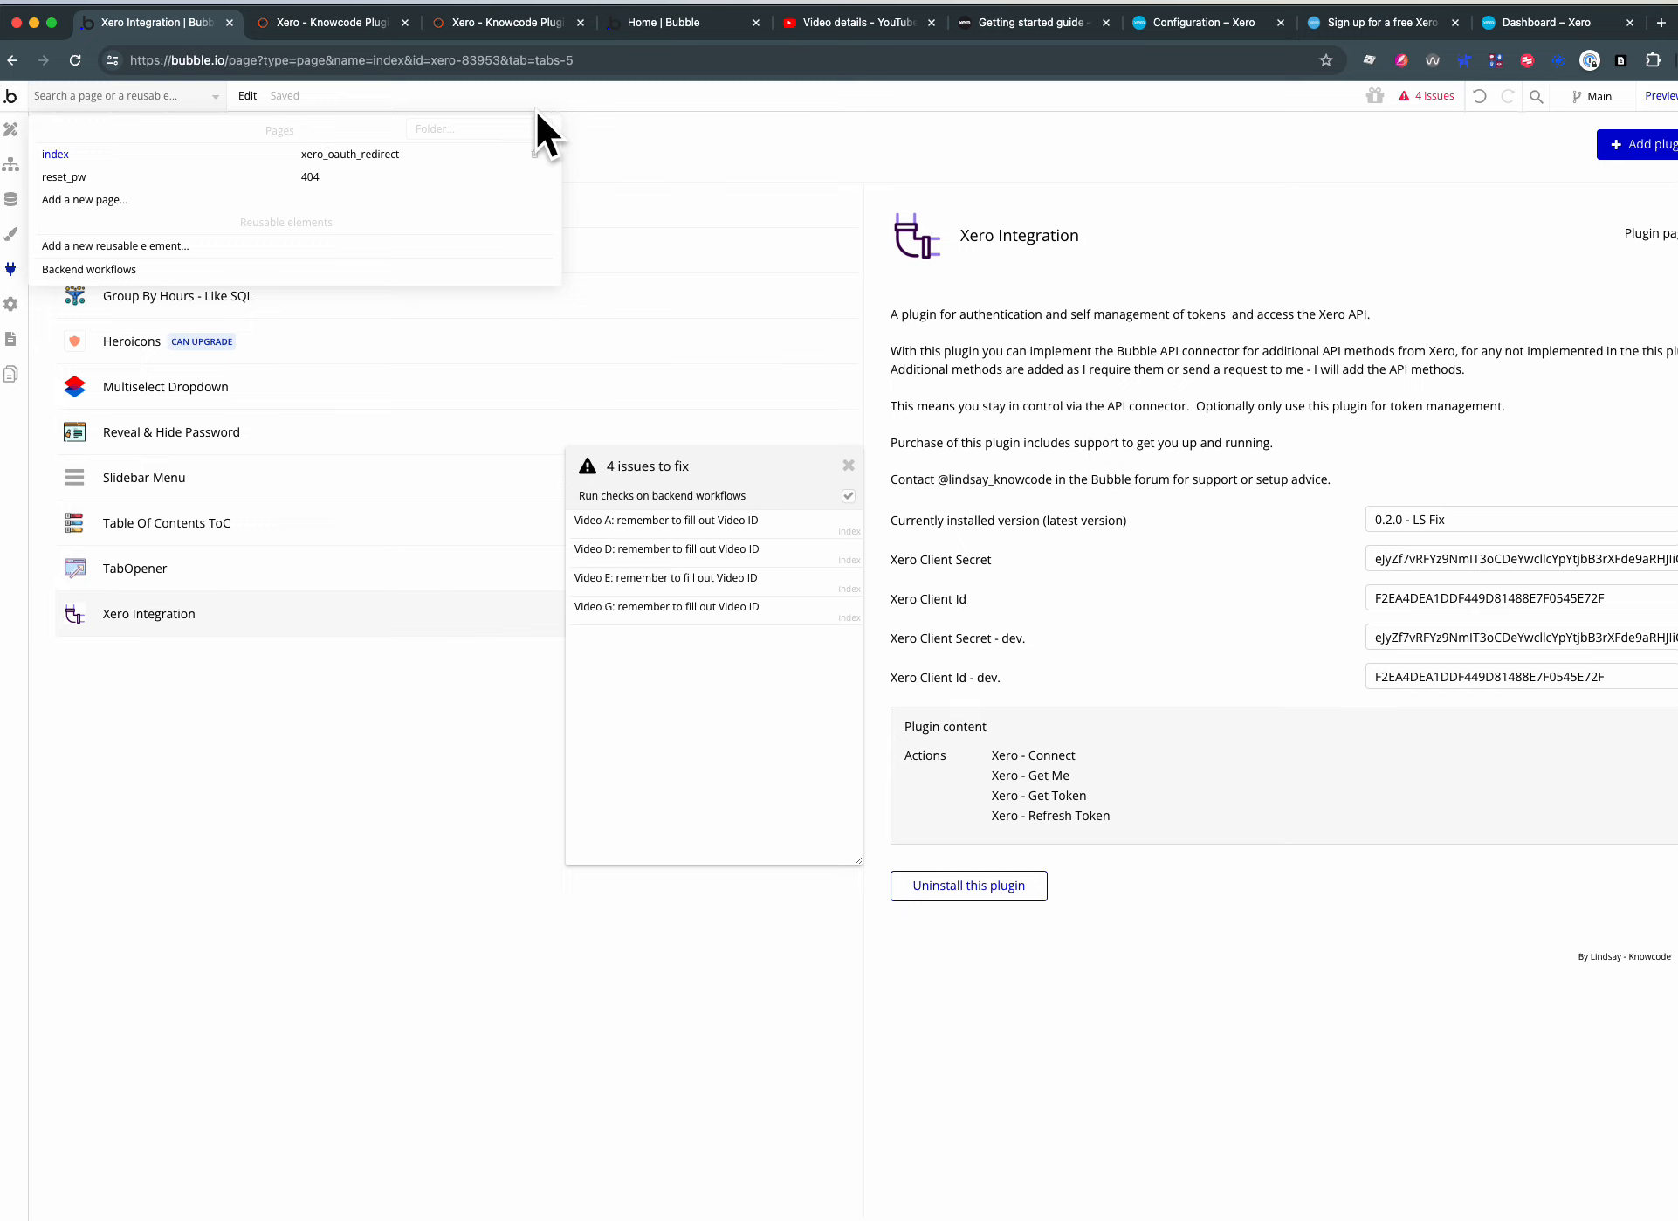
left_click(1171, 23)
left_click_drag(967, 353, 814, 343)
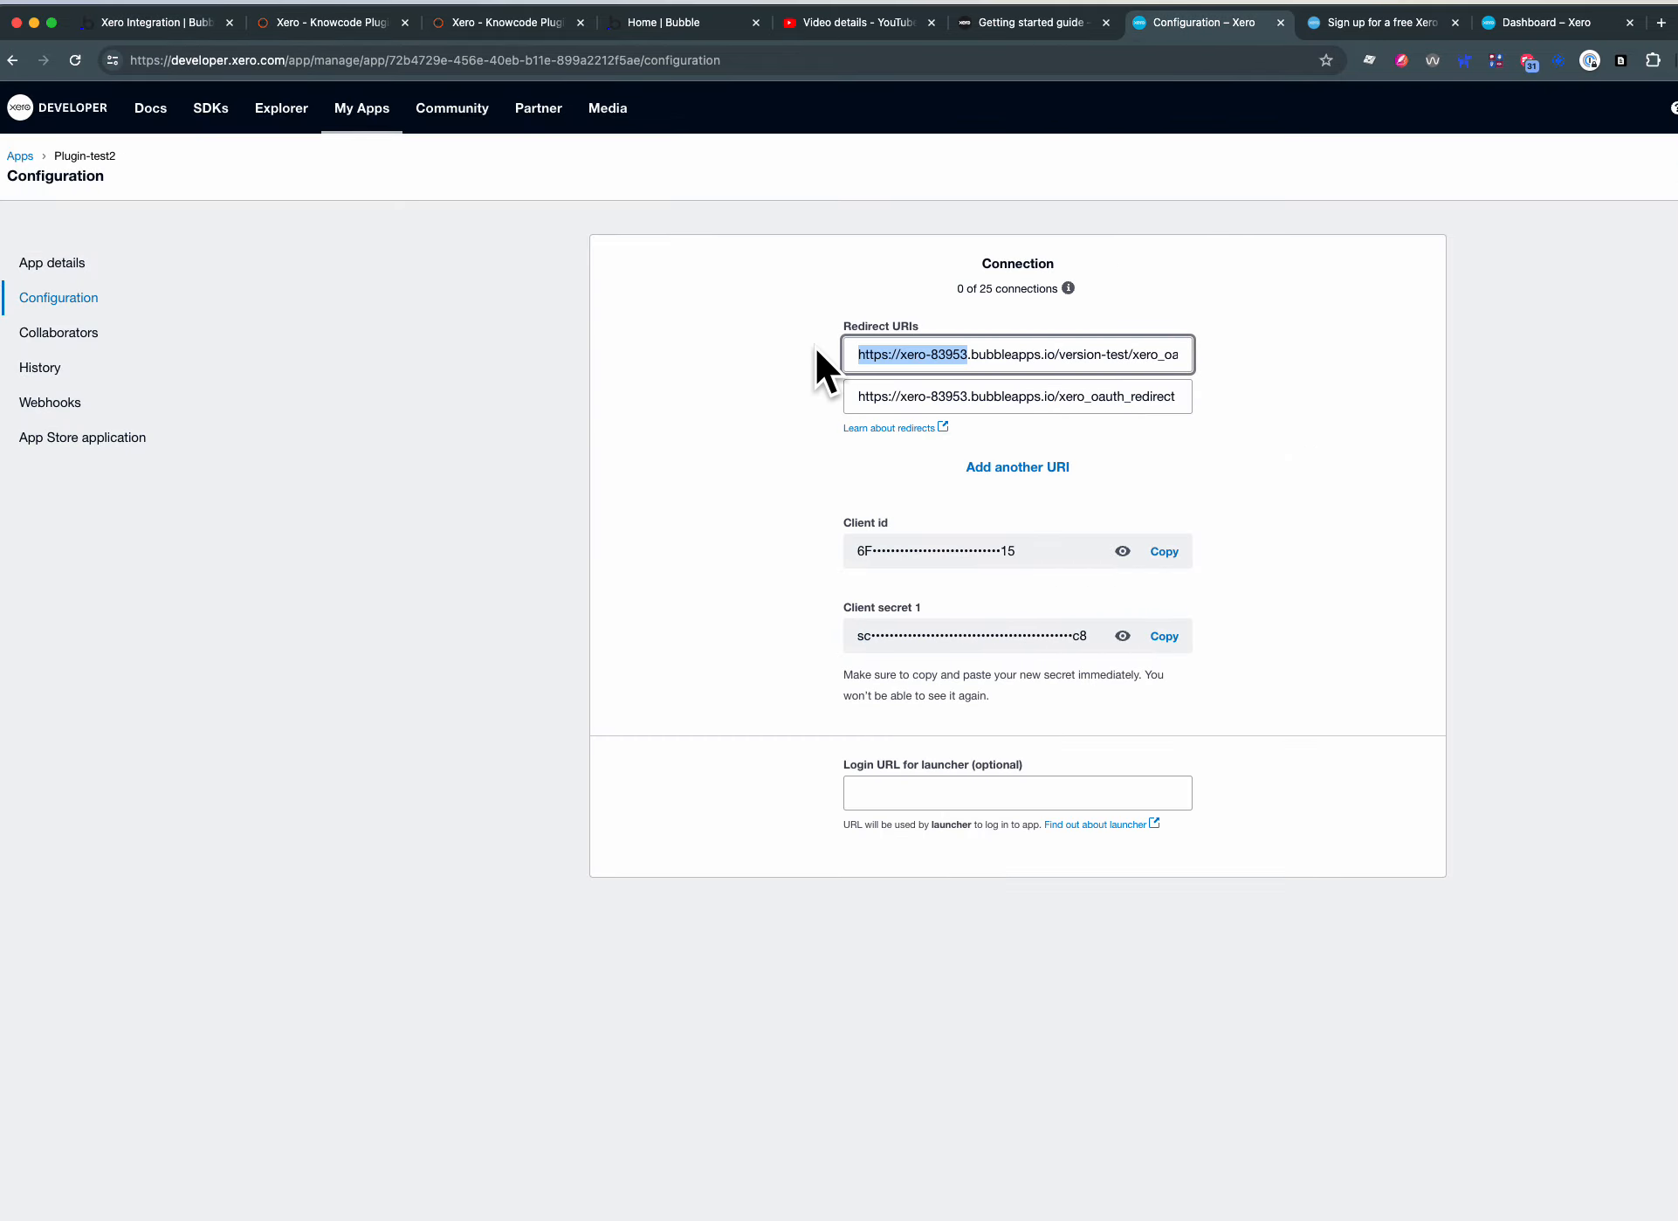
left_click(1153, 365)
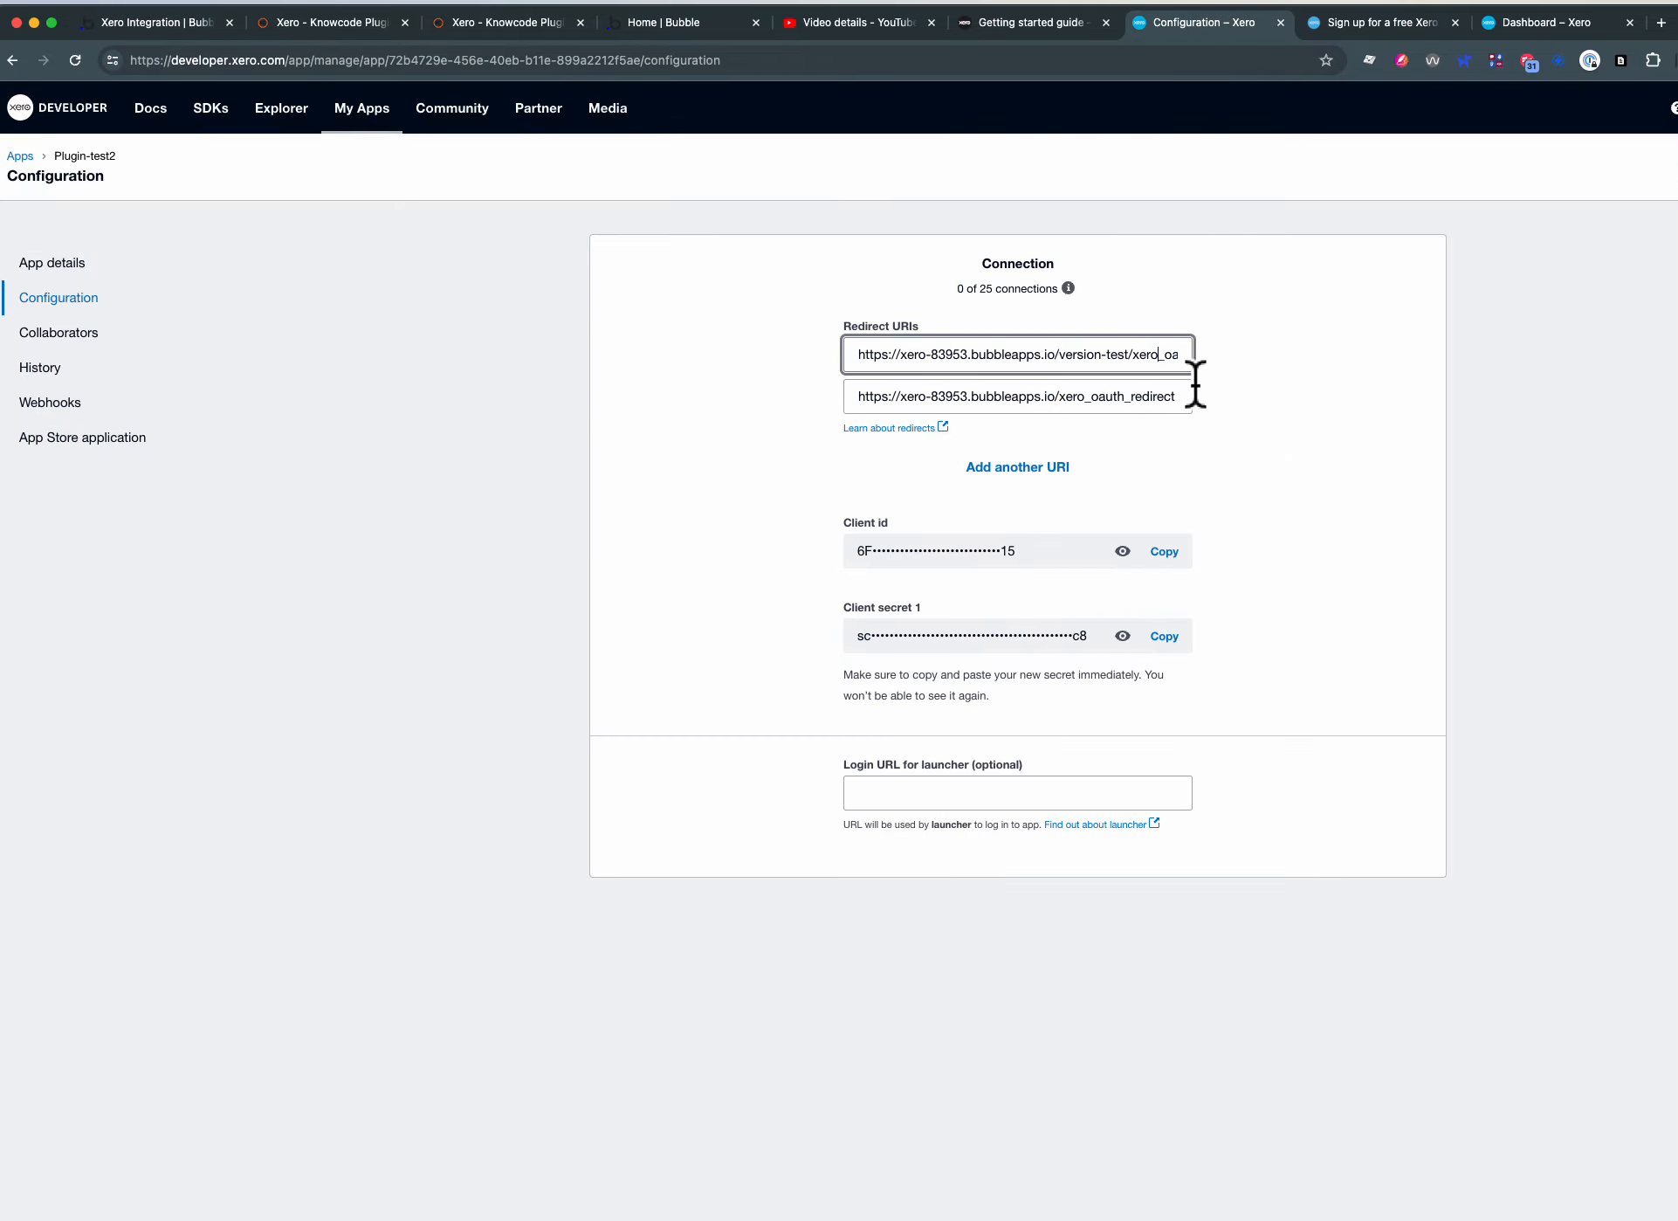
key("Right")
key("Right")
key("Right")
key("Right")
key("Right")
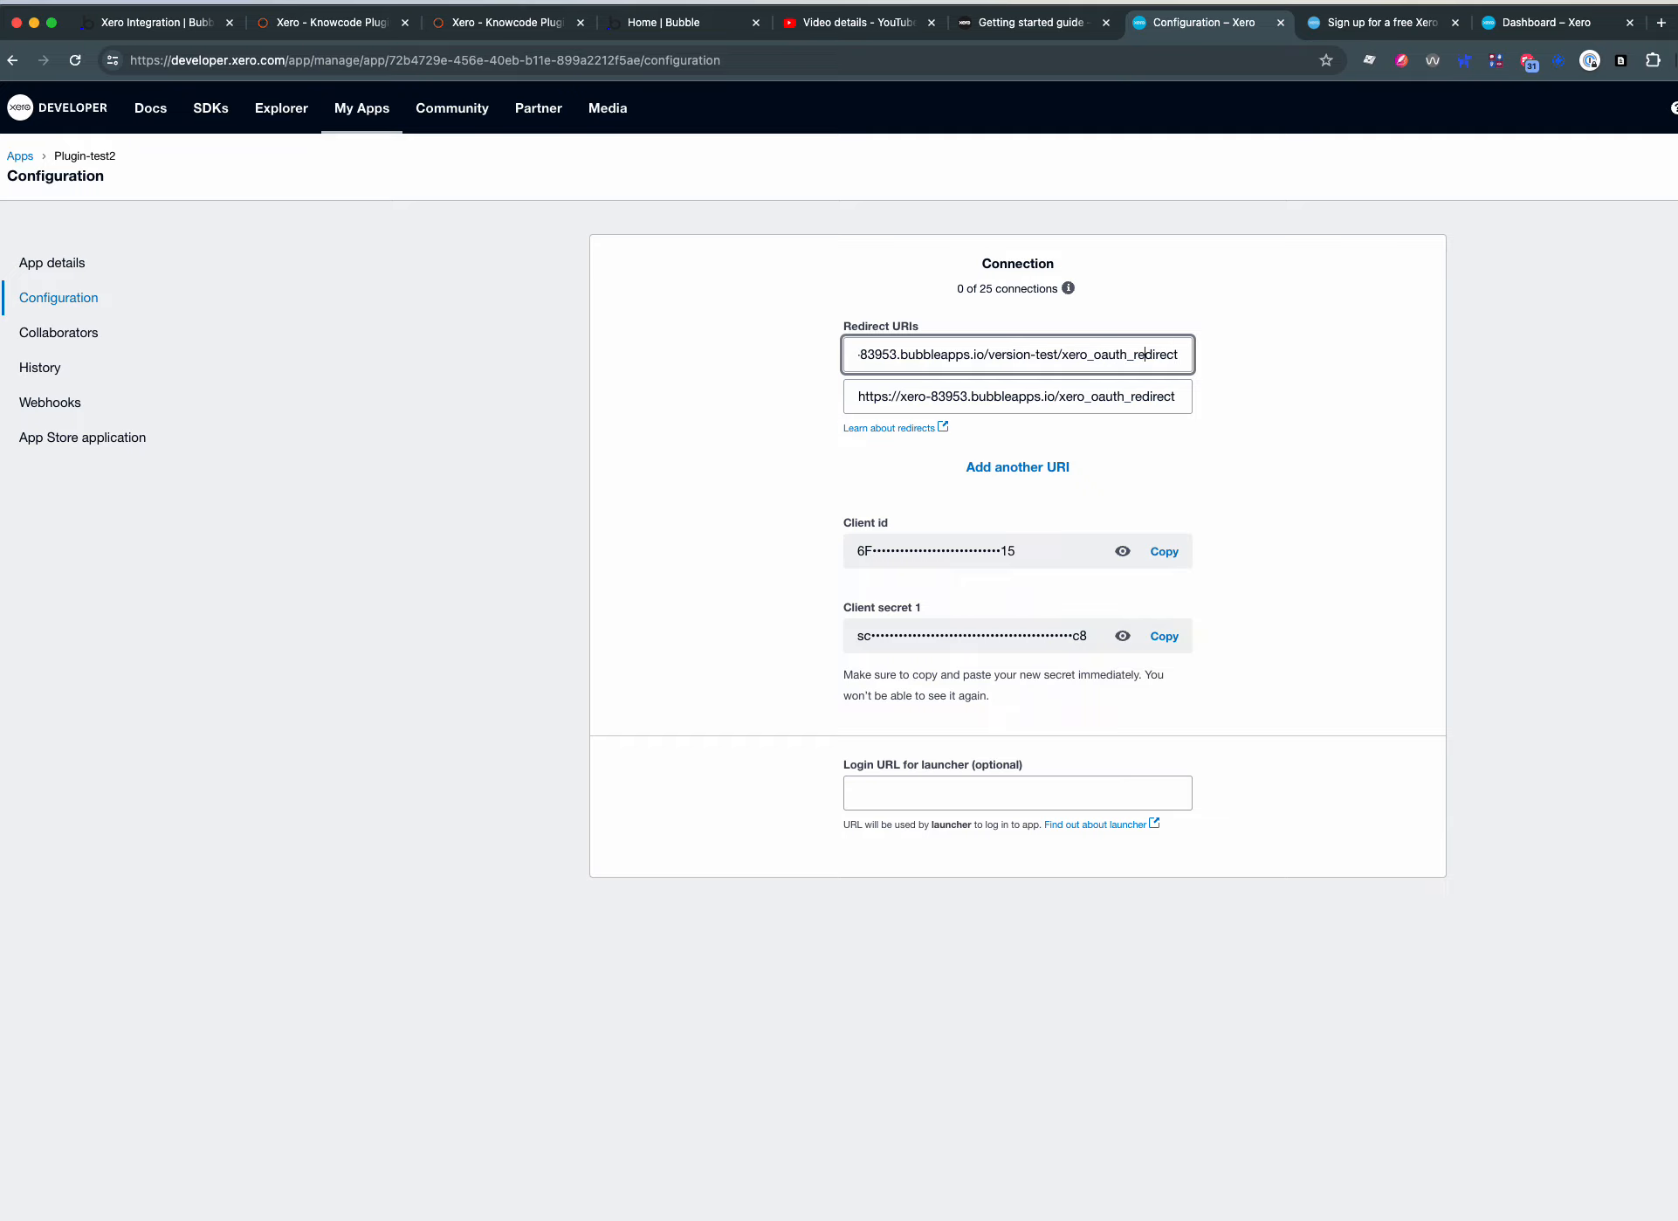
key("Right")
key("Right")
type("/")
- View the xero auths app data in the Bubble editor, and return to Xero to examine the version-test part of the first redirect URI
left_click(120, 24)
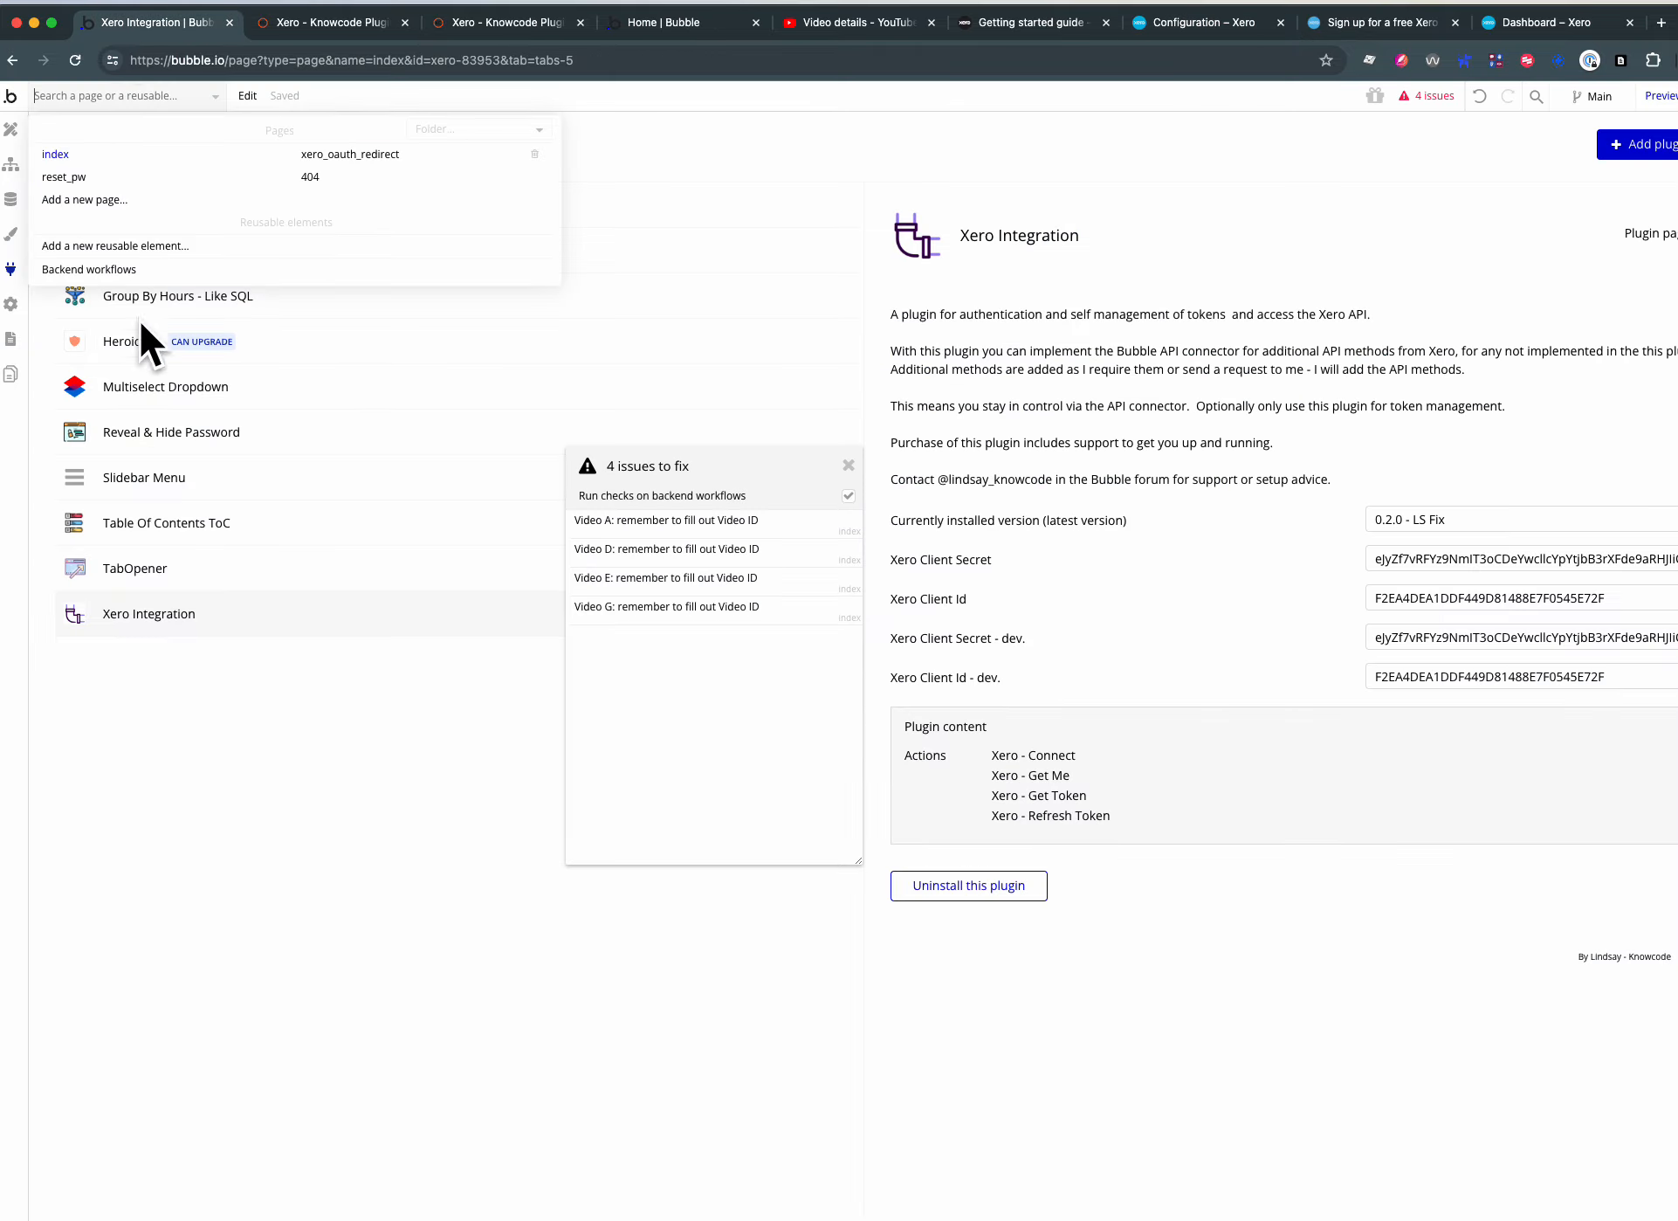
left_click(10, 197)
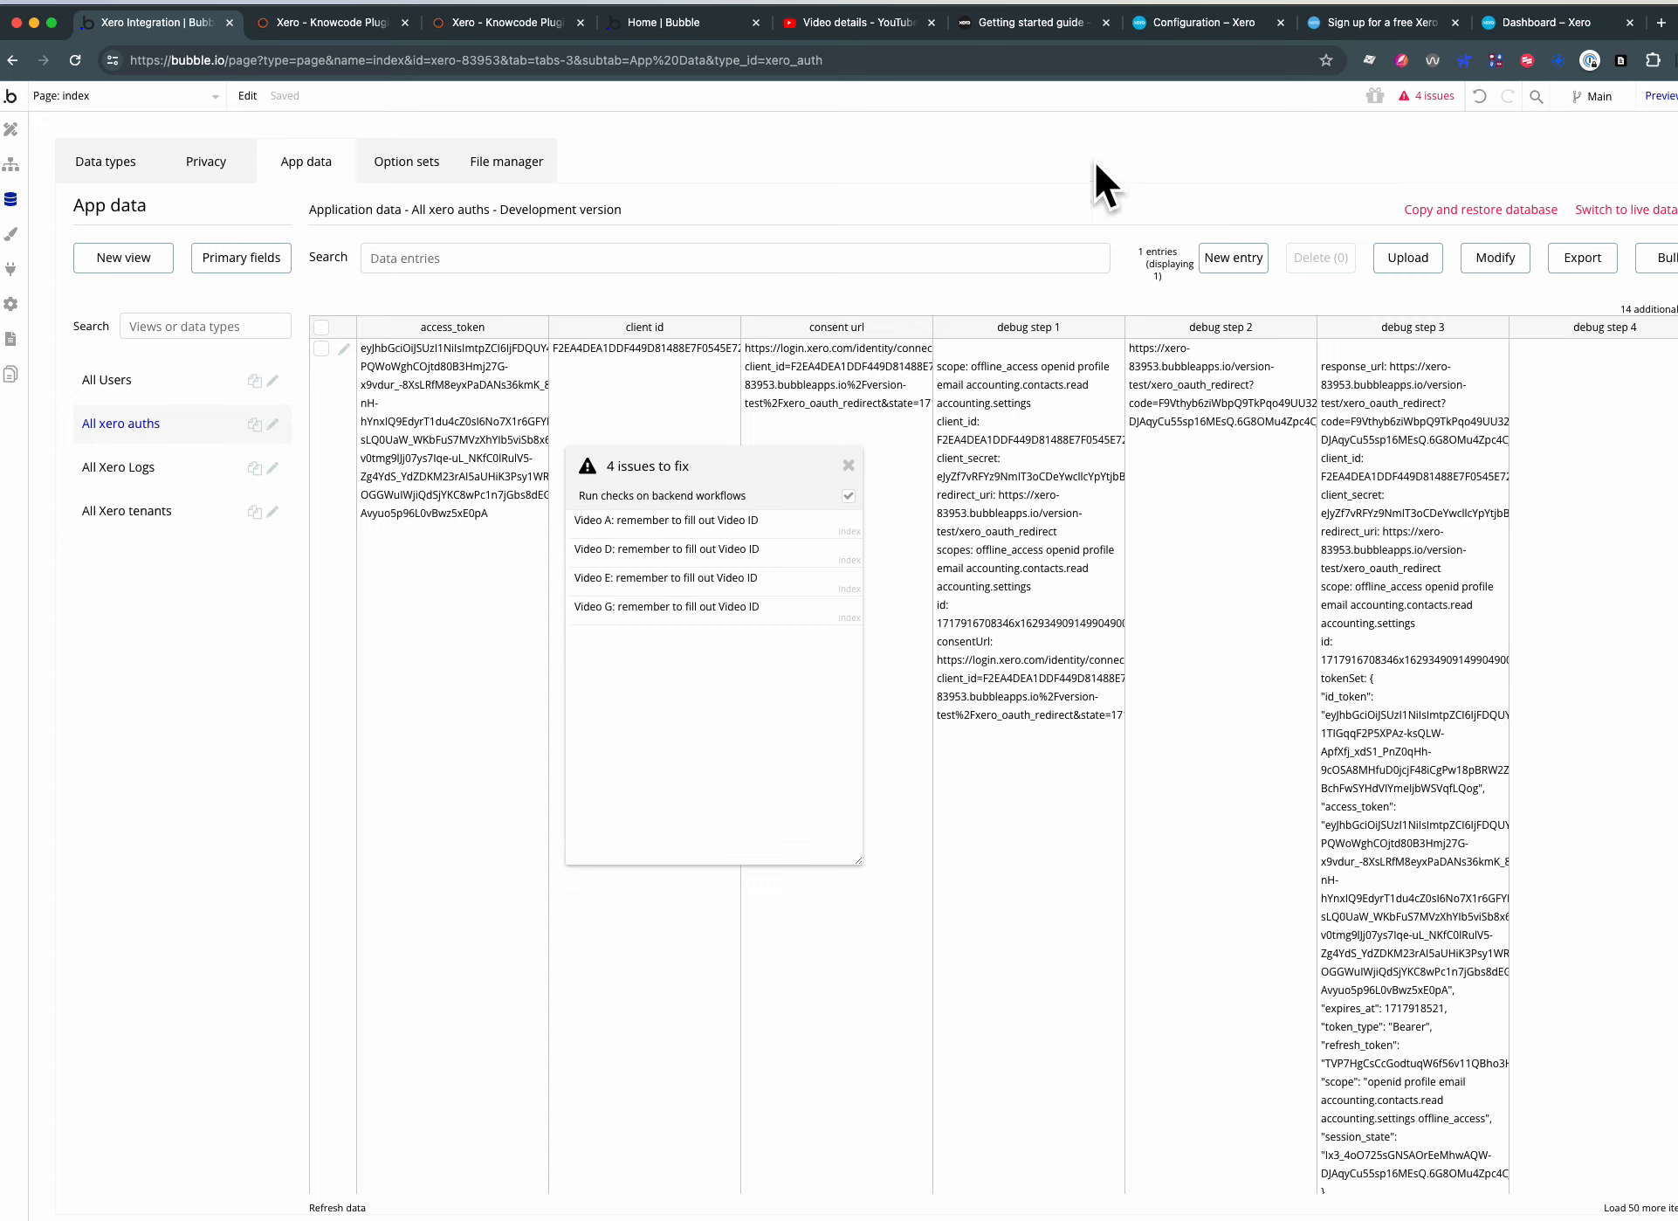
left_click(1173, 31)
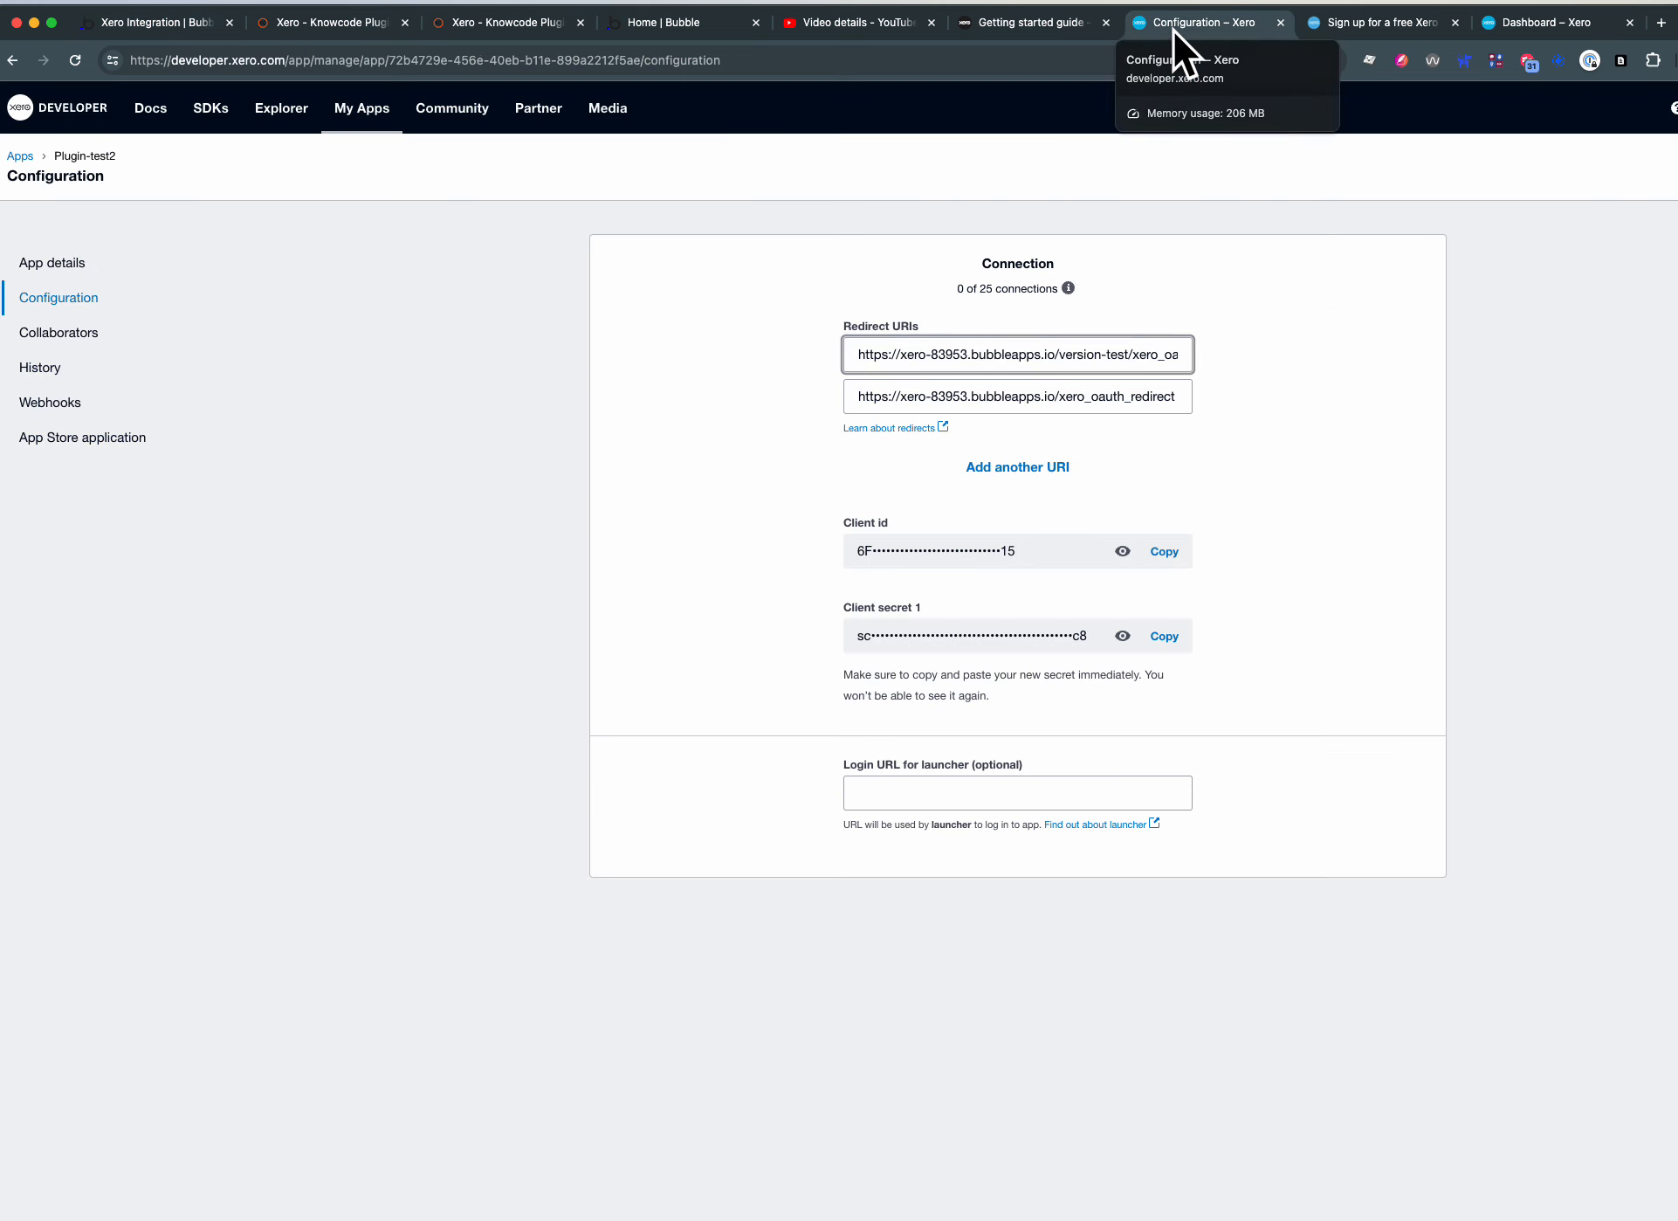
left_click(949, 357)
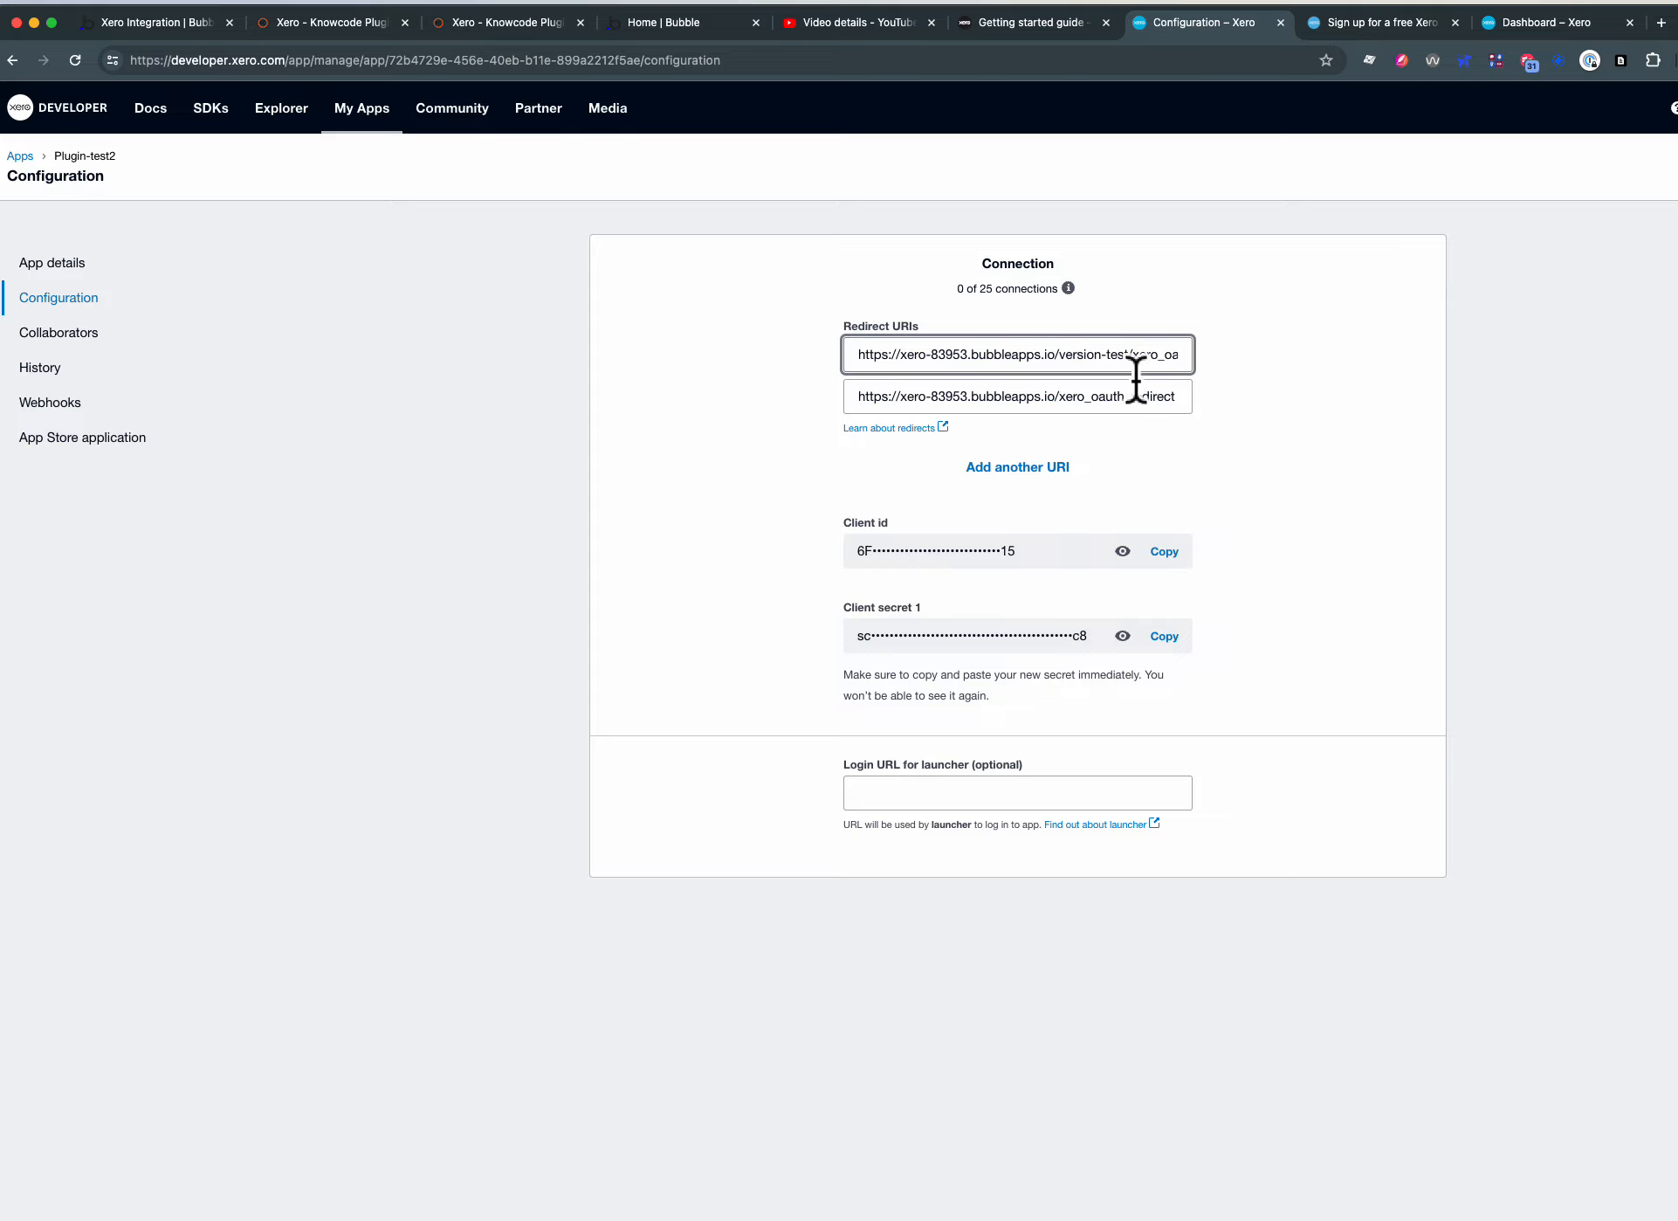
left_click_drag(1129, 360, 1101, 360)
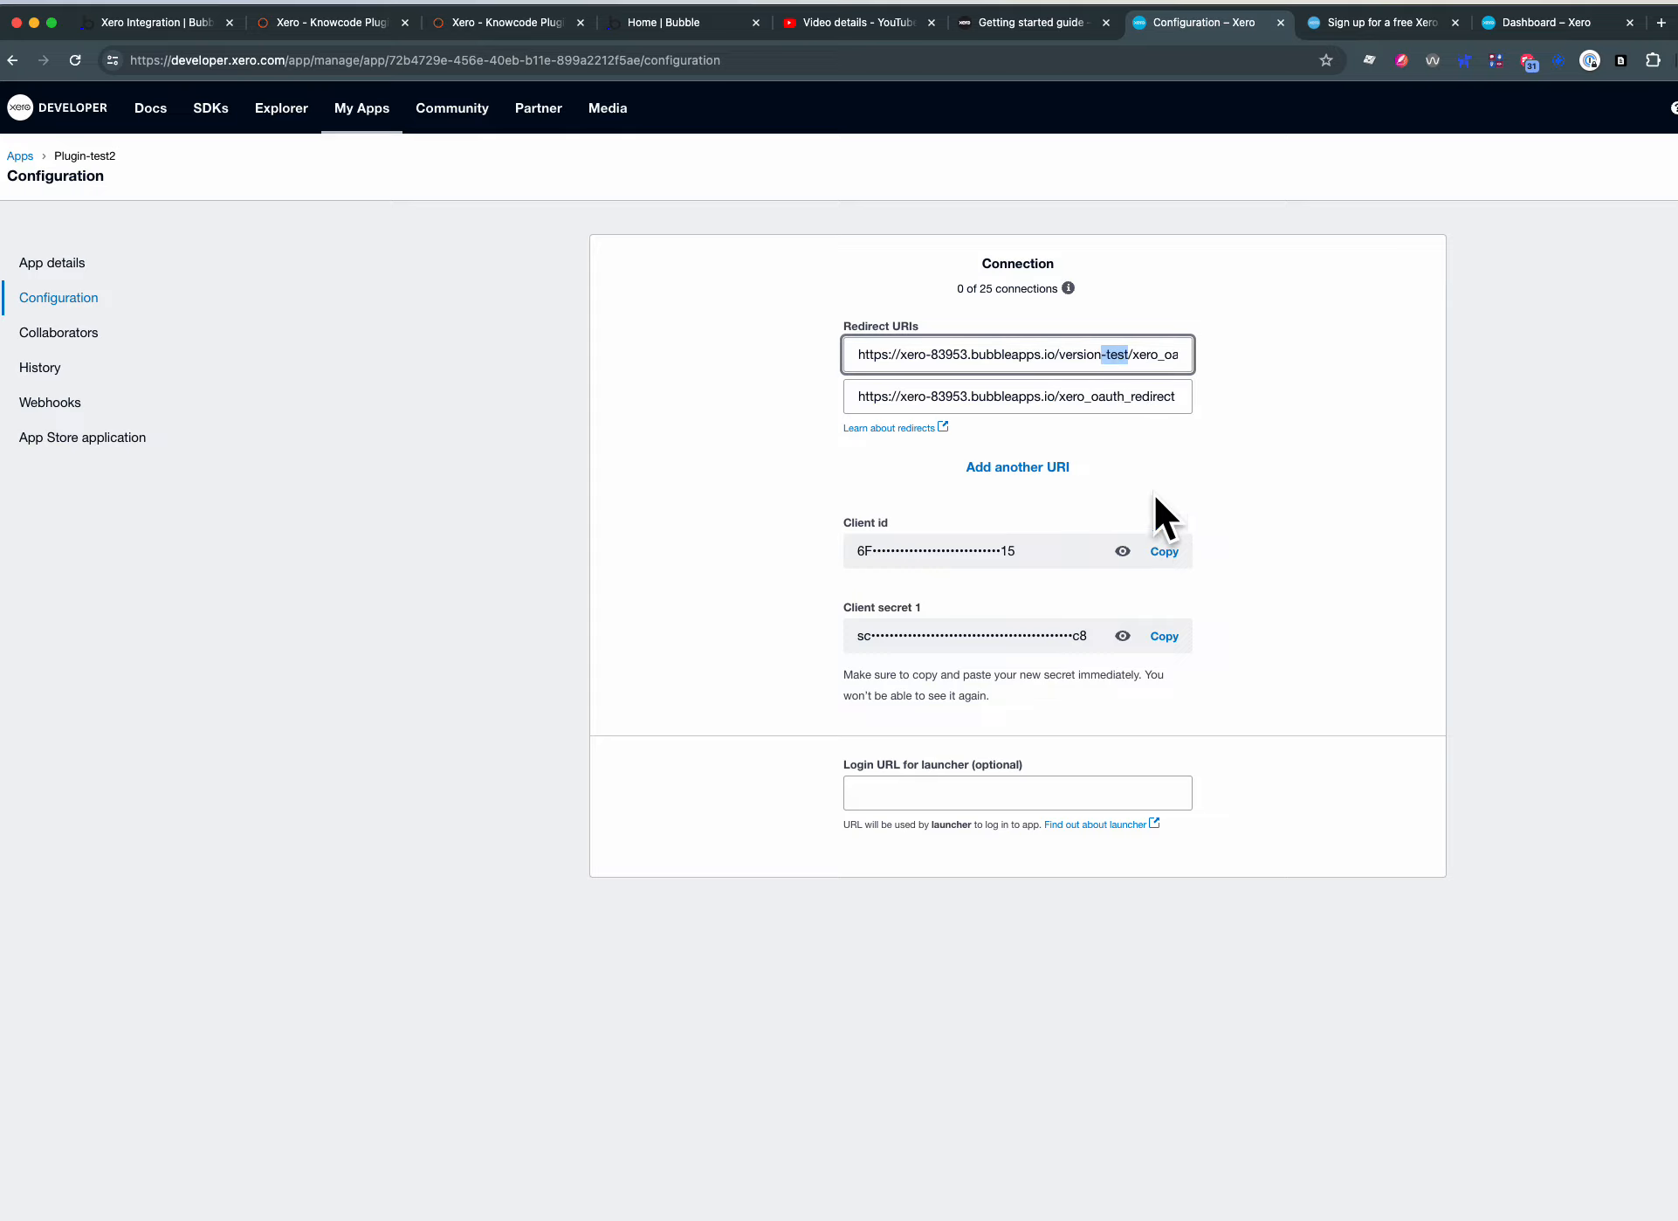